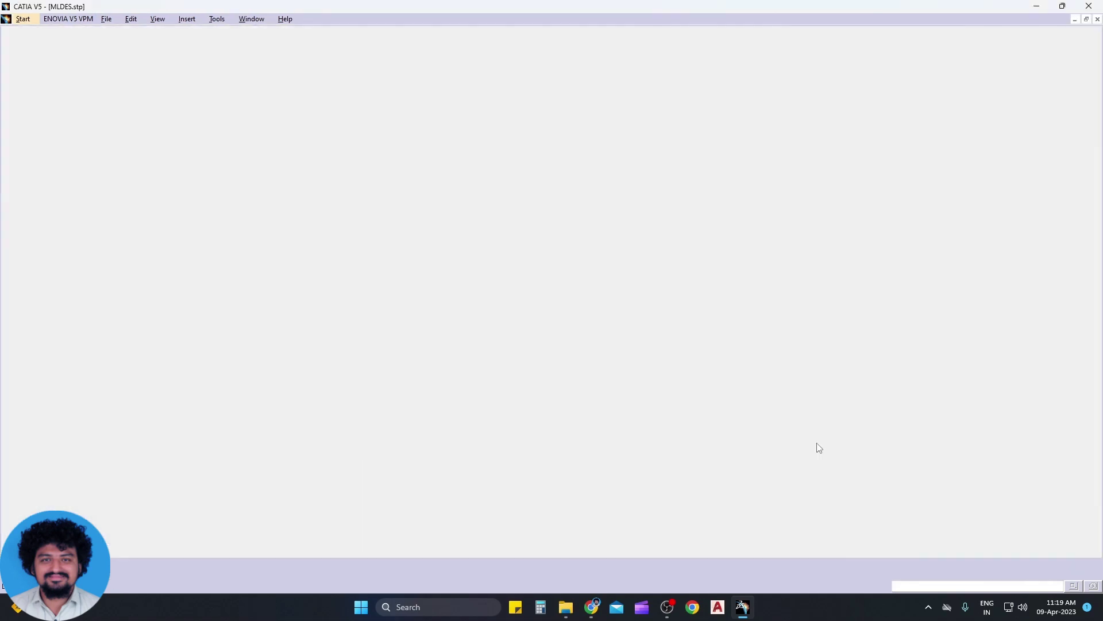
Step: Rearrange the toolbars so the body and geometrical set insertion tools sit directly beside the graphic properties tools
{"action": "left_click", "coordinate": [1079, 104]}
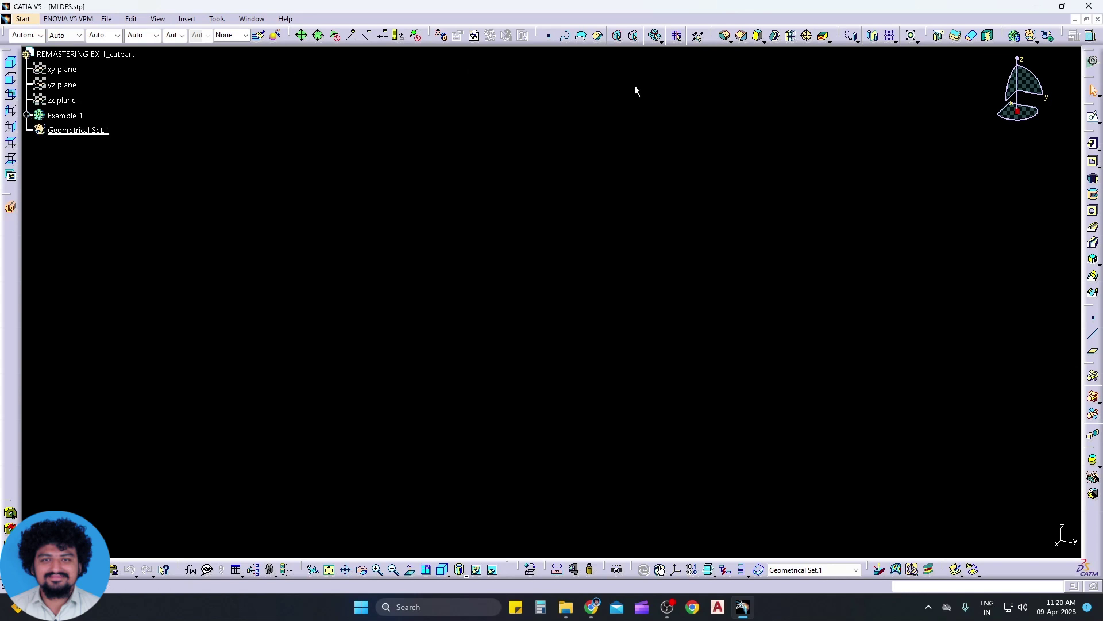
{"action": "left_click_drag", "start_coordinate": [457, 30], "coordinate": [276, 105]}
{"action": "left_click", "coordinate": [400, 113]}
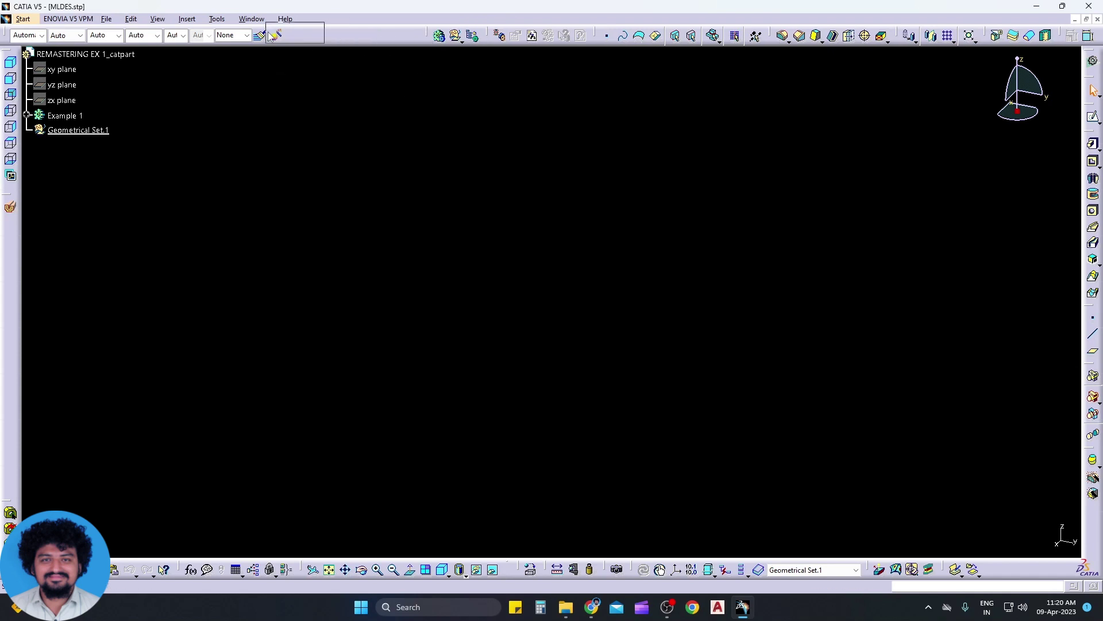
{"action": "left_click_drag", "start_coordinate": [426, 116], "coordinate": [426, 116]}
{"action": "left_click", "coordinate": [520, 94]}
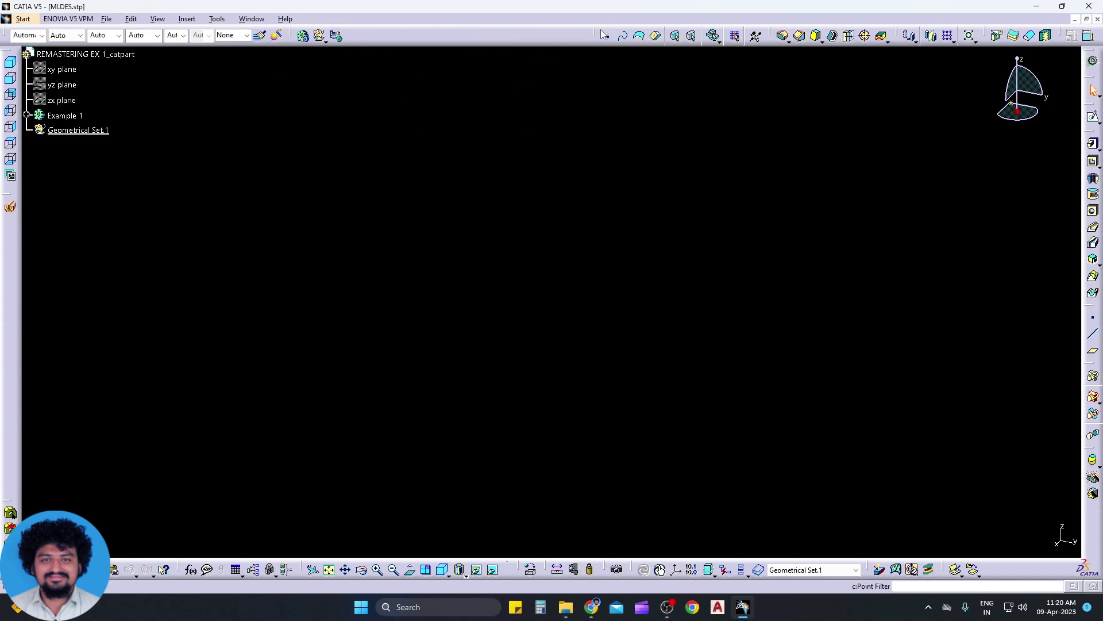
{"action": "mouse_move", "coordinate": [607, 20]}
{"action": "left_mouse_down"}
{"action": "mouse_move", "coordinate": [676, 42]}
{"action": "mouse_move", "coordinate": [620, 34]}
{"action": "left_mouse_up"}
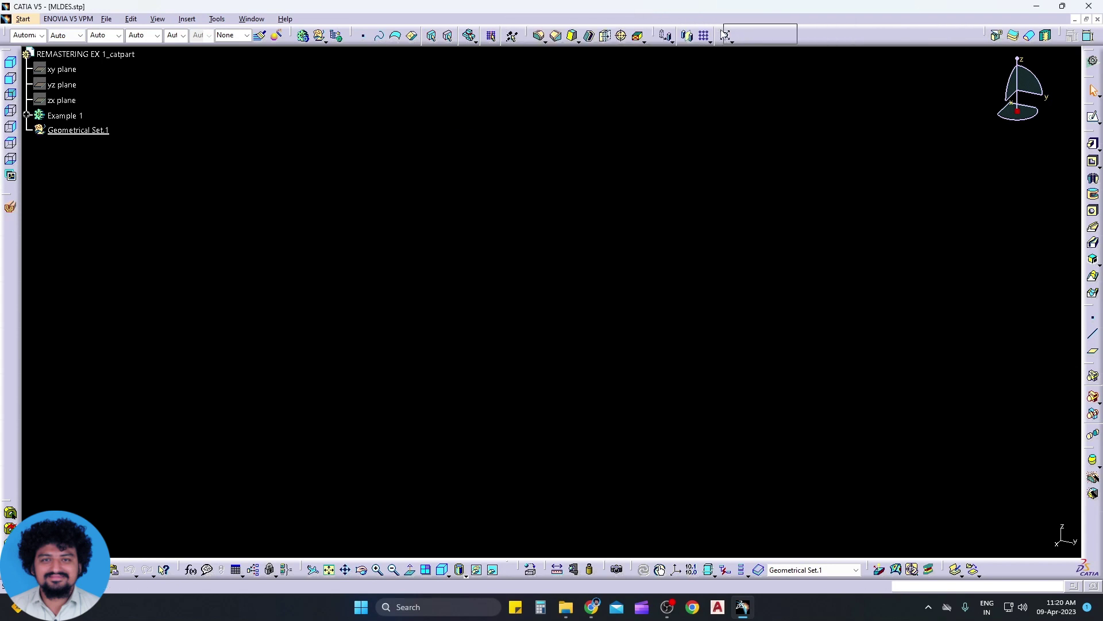
Step: Insert new bodies into the part and rename Body.2 as Dump
{"action": "triple_click", "coordinate": [304, 36]}
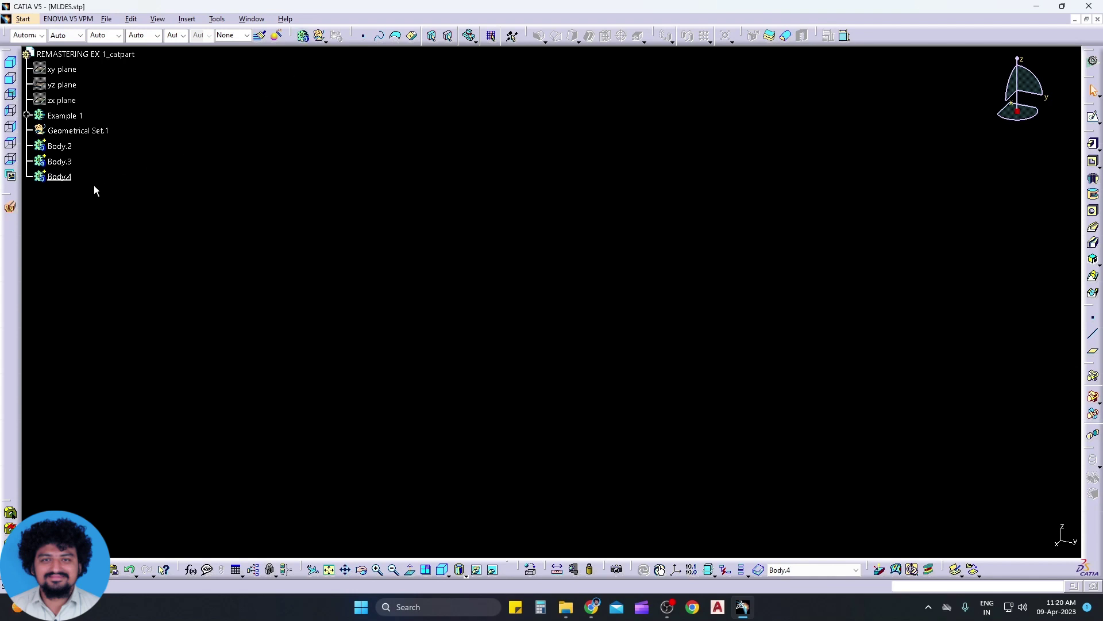
{"action": "left_click", "coordinate": [58, 147]}
{"action": "key", "text": "alt+Return"}
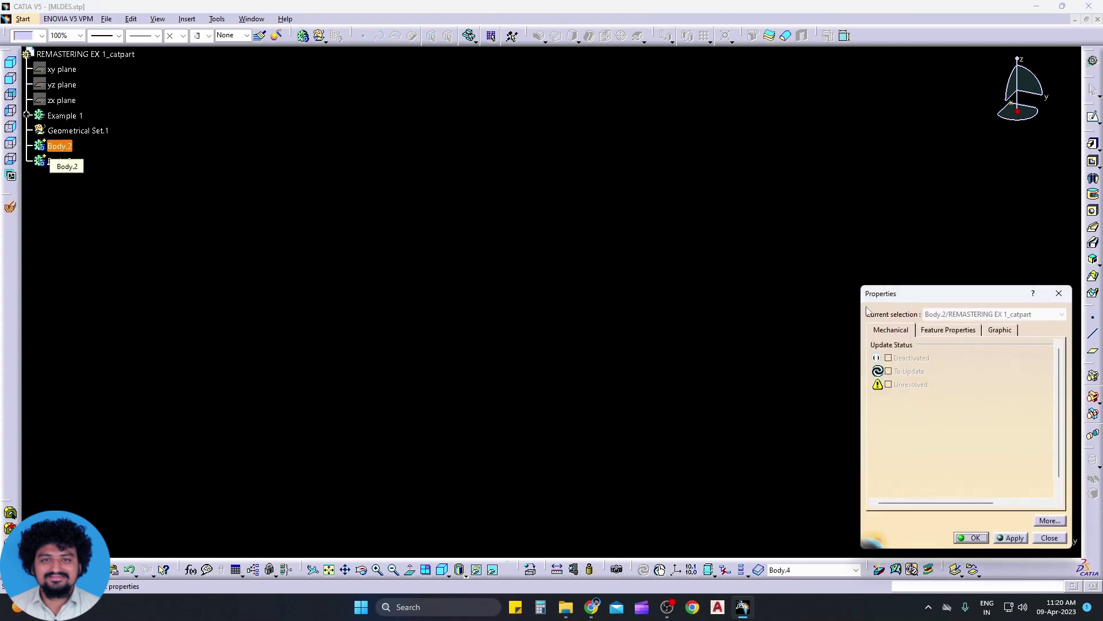
{"action": "left_click", "coordinate": [1000, 330]}
{"action": "left_click", "coordinate": [945, 331]}
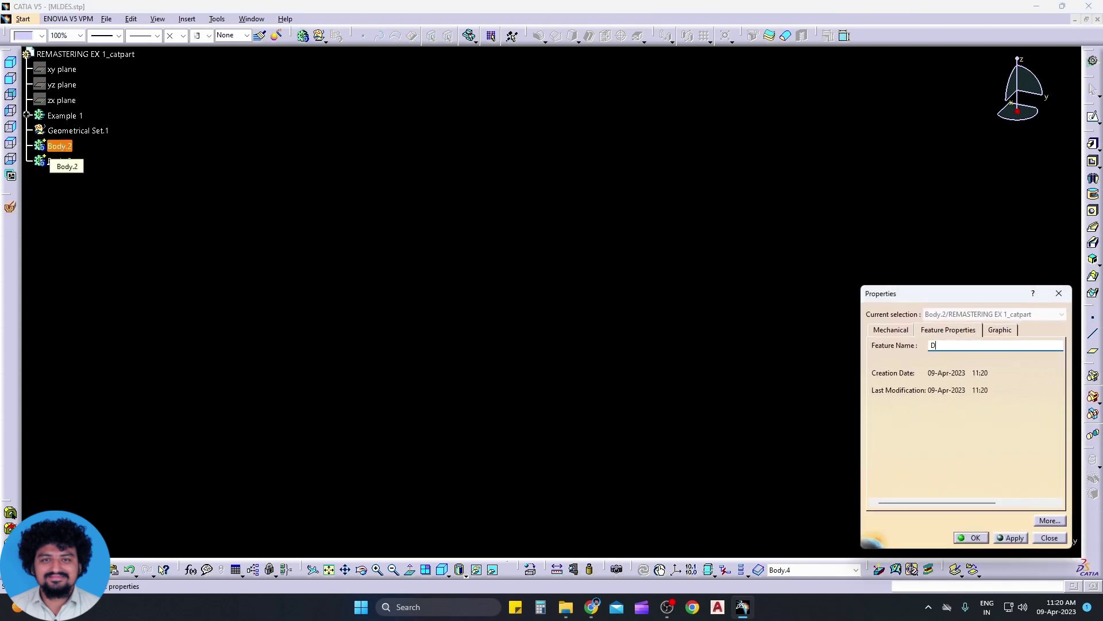
{"action": "key", "text": "Return"}
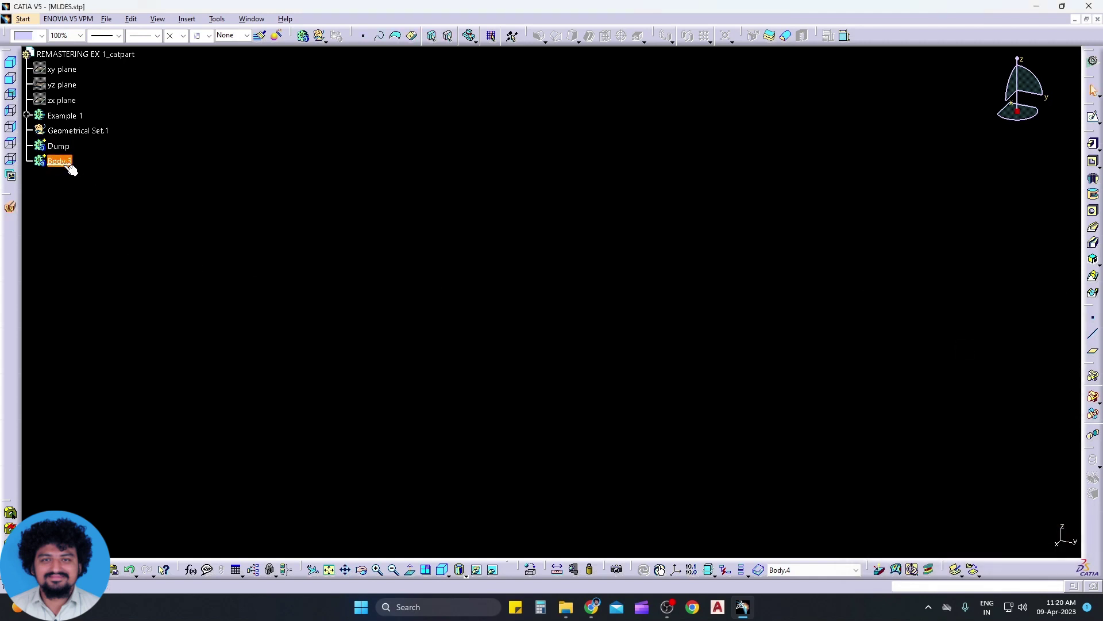
Step: Rename the remaining new body as Main and Geometrical Set.1 as Const
{"action": "key", "text": "alt+Return"}
{"action": "key", "text": "Return"}
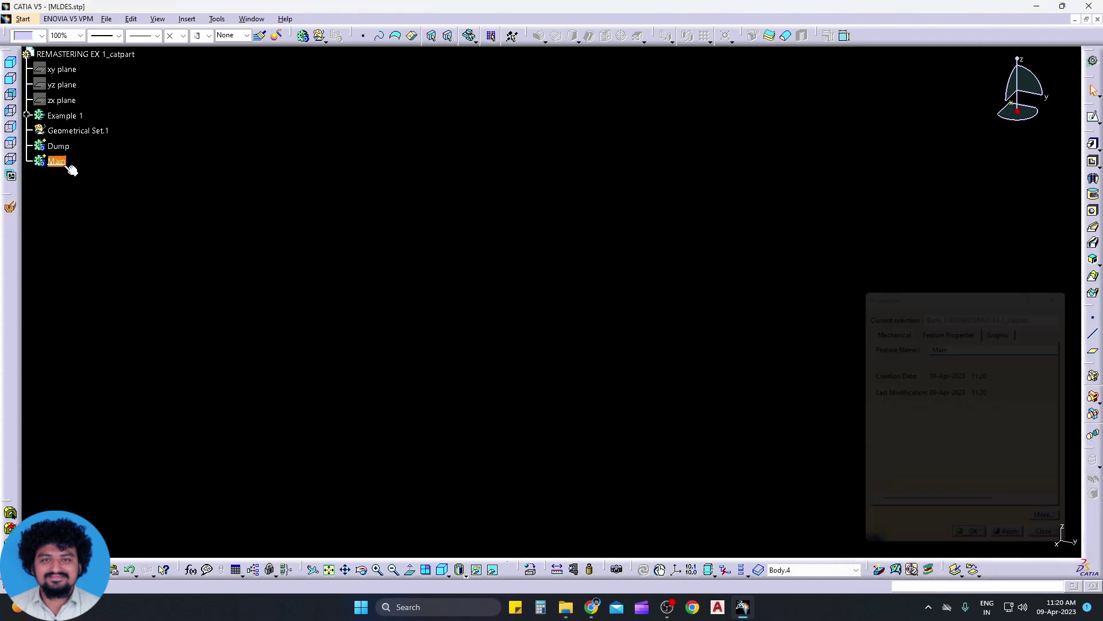
{"action": "right_click", "coordinate": [77, 132]}
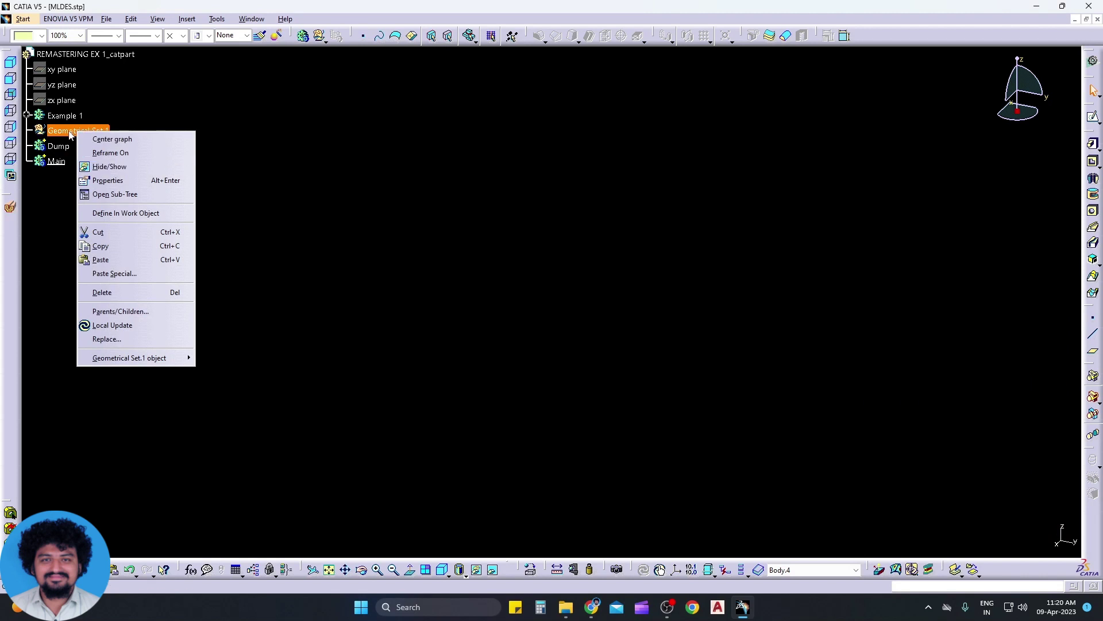
{"action": "key", "text": "alt+Return"}
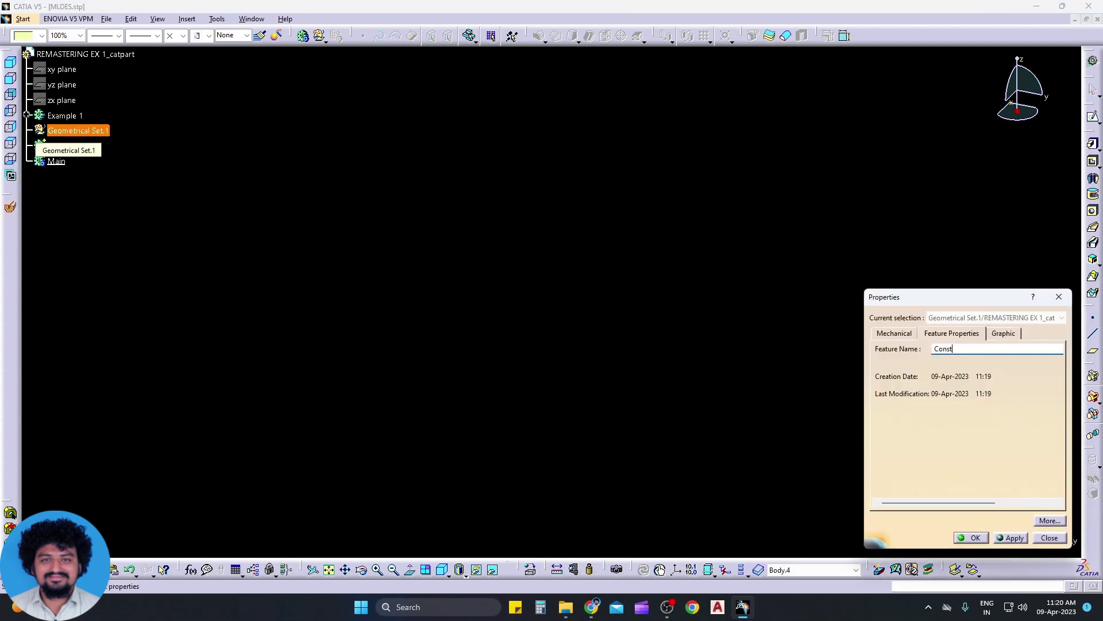
{"action": "key", "text": "Return"}
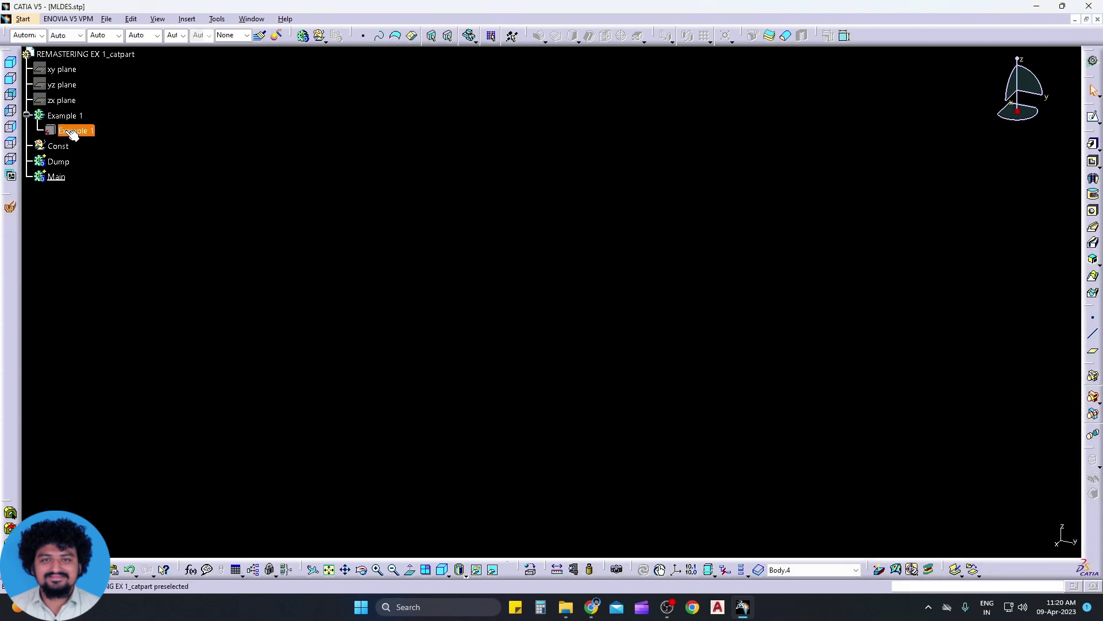
Step: Copy the imported solid inside the Example 1 body and paste it into the Dump body
{"action": "right_click", "coordinate": [73, 132]}
{"action": "left_click", "coordinate": [73, 247]}
{"action": "left_click", "coordinate": [68, 165]}
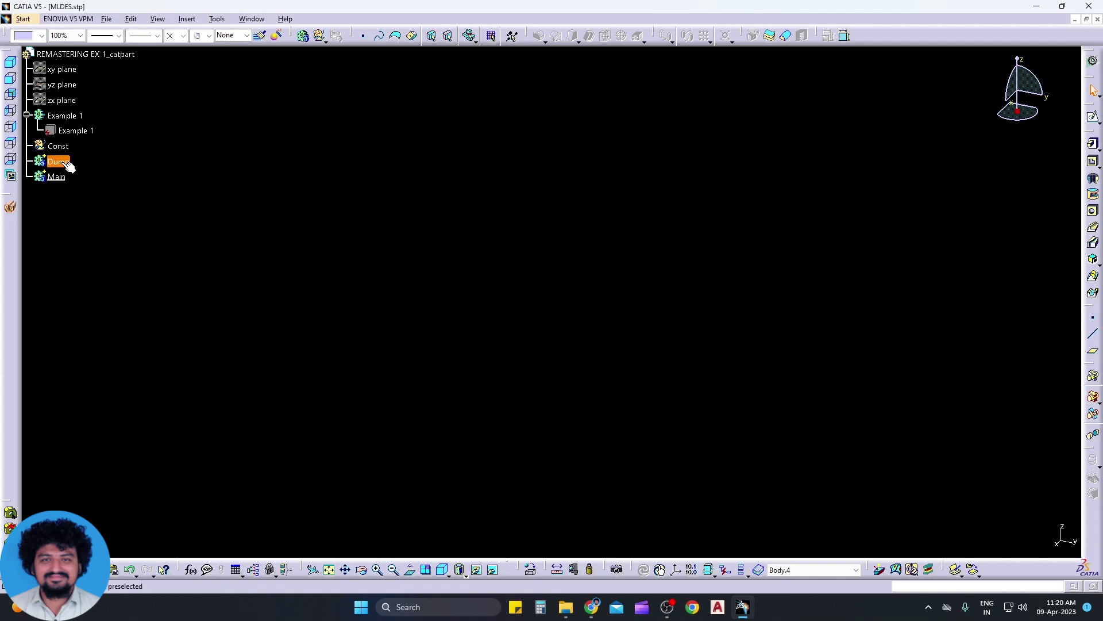
{"action": "right_click", "coordinate": [68, 166]}
{"action": "left_click", "coordinate": [75, 291]}
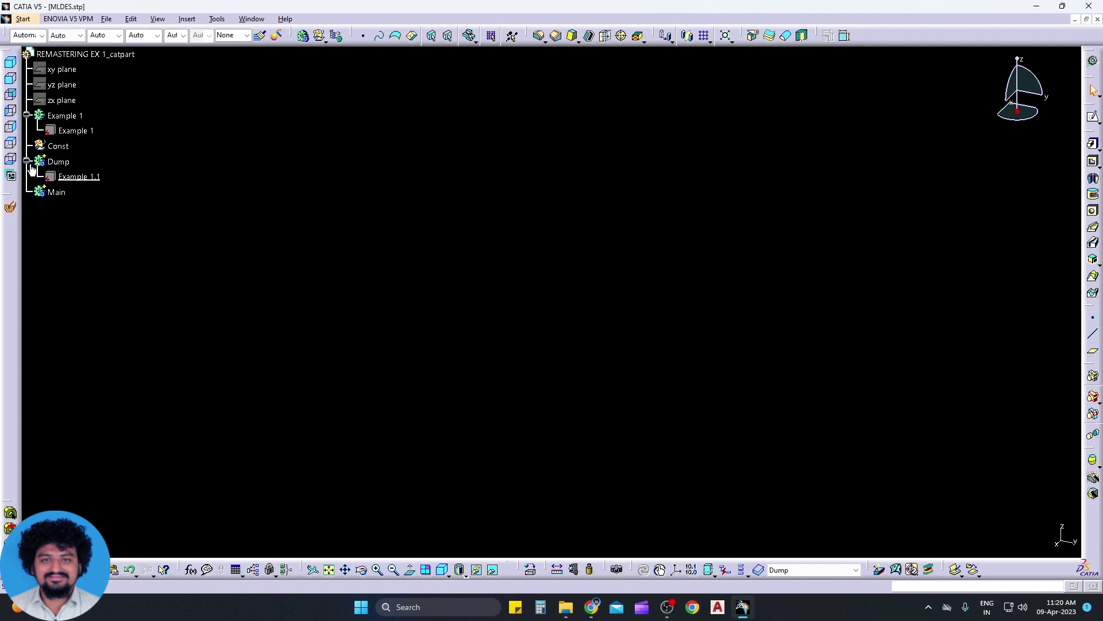
Step: Hide the original Example 1 body, leaving the copied solid in Dump for editing
{"action": "right_click", "coordinate": [76, 128]}
{"action": "left_click", "coordinate": [96, 159]}
{"action": "right_click", "coordinate": [85, 132]}
{"action": "left_click", "coordinate": [100, 166]}
{"action": "left_click", "coordinate": [27, 115]}
{"action": "right_click", "coordinate": [54, 117]}
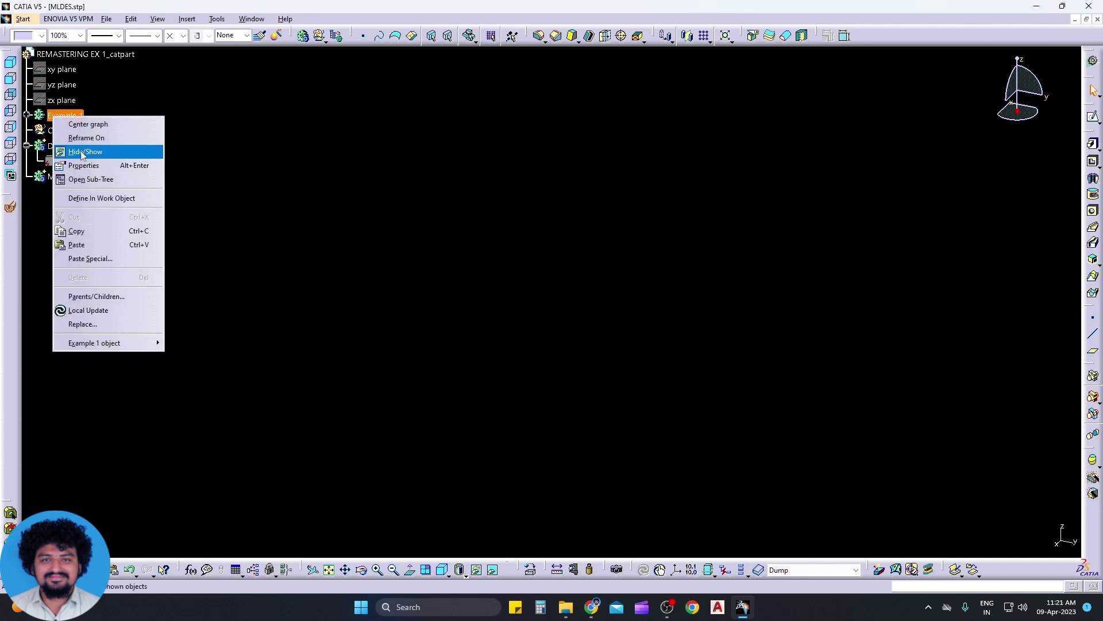
{"action": "left_click", "coordinate": [76, 150]}
Step: Begin a Remove Face feature on the Dump solid, selecting the rounded bend faces between the side plates and the back wall
{"action": "middle_click_drag", "start_coordinate": [545, 207], "coordinate": [468, 286]}
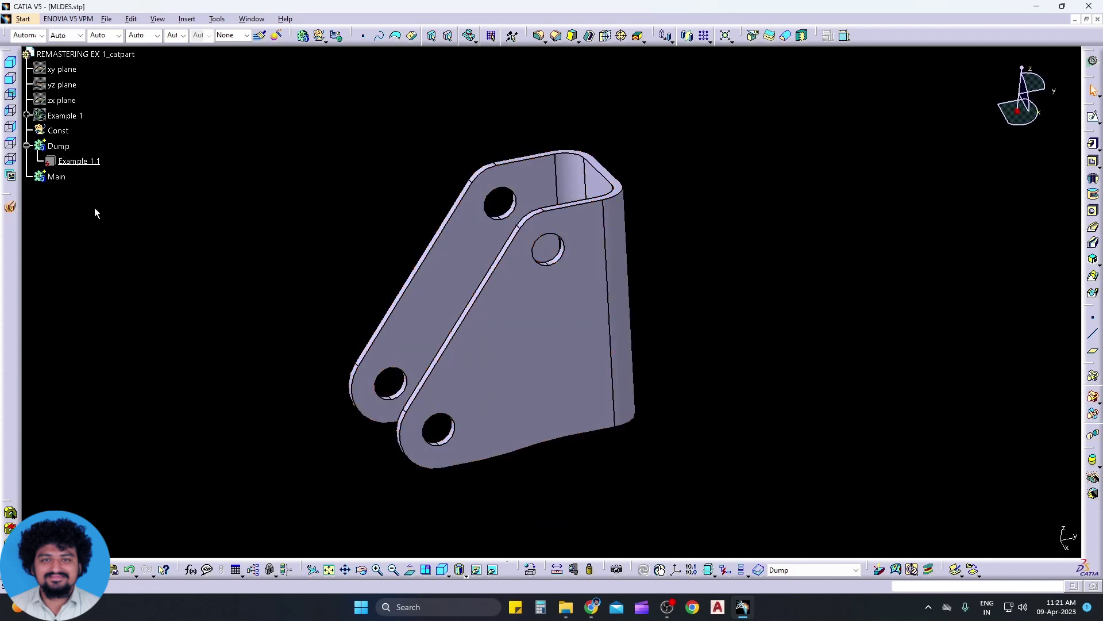
{"action": "left_click", "coordinate": [639, 37]}
{"action": "middle_click_drag", "start_coordinate": [635, 143], "coordinate": [589, 255]}
{"action": "left_click", "coordinate": [556, 268]}
{"action": "left_click", "coordinate": [604, 215]}
{"action": "middle_click_drag", "start_coordinate": [603, 216], "coordinate": [447, 350]}
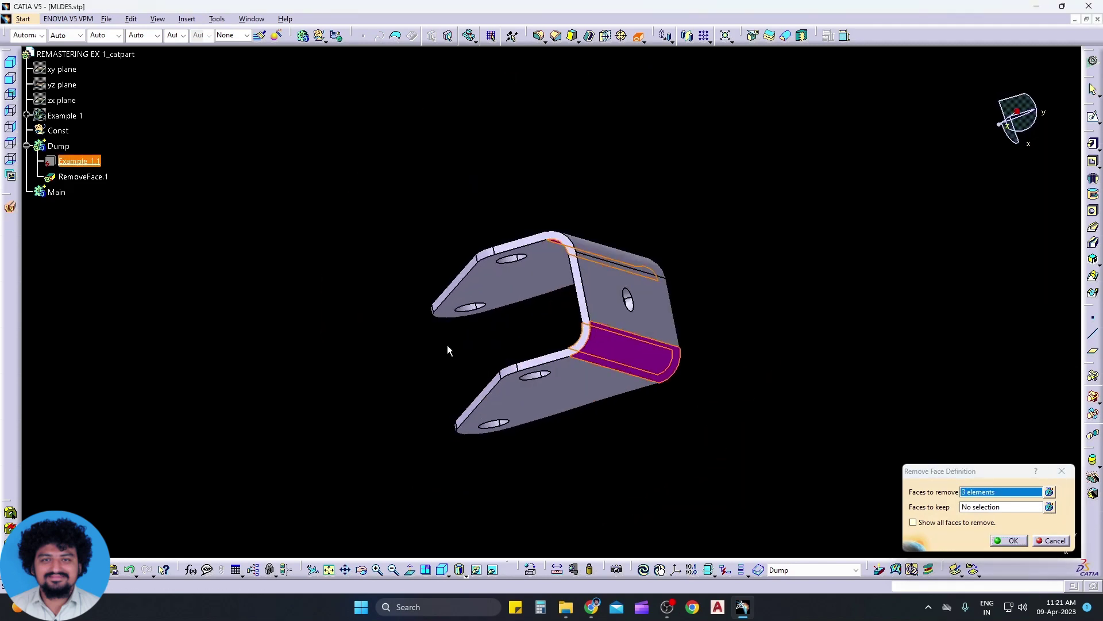
{"action": "left_click", "coordinate": [617, 253]}
{"action": "middle_click_drag", "start_coordinate": [617, 253], "coordinate": [593, 374]}
{"action": "left_click", "coordinate": [593, 375]}
Step: Add the rounded corners, lower blends and rounded arm ends of both side plates to the faces to remove, and apply Remove Face
{"action": "left_click", "coordinate": [402, 94]}
{"action": "middle_click_drag", "start_coordinate": [402, 95], "coordinate": [529, 234]}
{"action": "left_click", "coordinate": [530, 234]}
{"action": "left_click", "coordinate": [387, 206]}
{"action": "middle_click_drag", "start_coordinate": [388, 205], "coordinate": [483, 370]}
{"action": "left_click", "coordinate": [448, 441]}
{"action": "left_click", "coordinate": [276, 442]}
{"action": "middle_click_drag", "start_coordinate": [377, 380], "coordinate": [508, 323]}
{"action": "left_click", "coordinate": [505, 324]}
{"action": "left_click", "coordinate": [292, 298]}
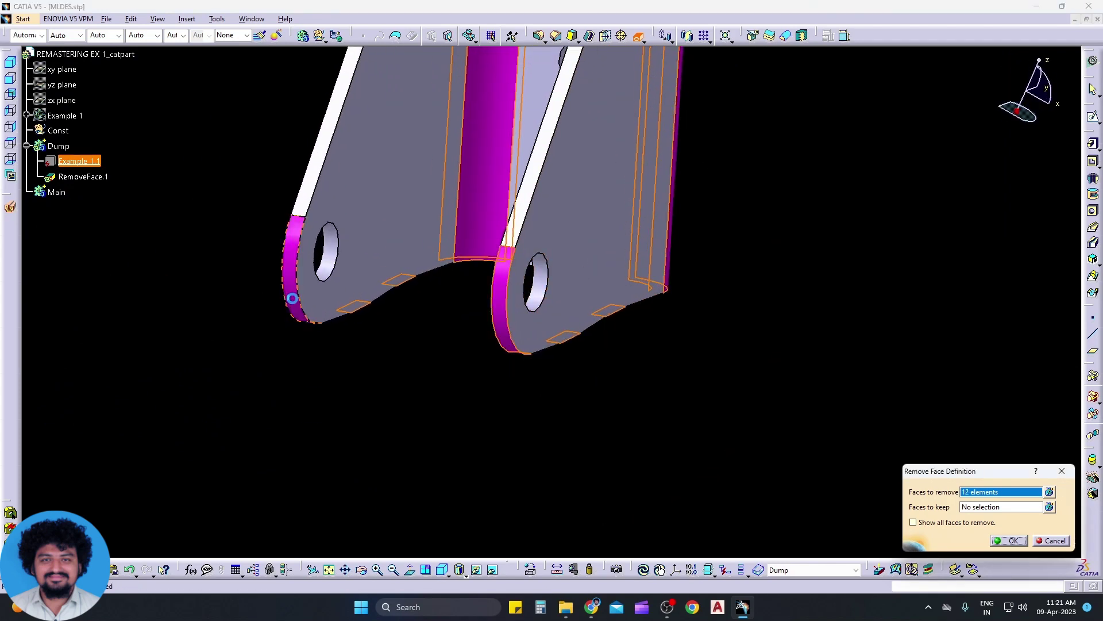
{"action": "left_click", "coordinate": [1009, 541]}
{"action": "middle_click_drag", "start_coordinate": [833, 471], "coordinate": [660, 397]}
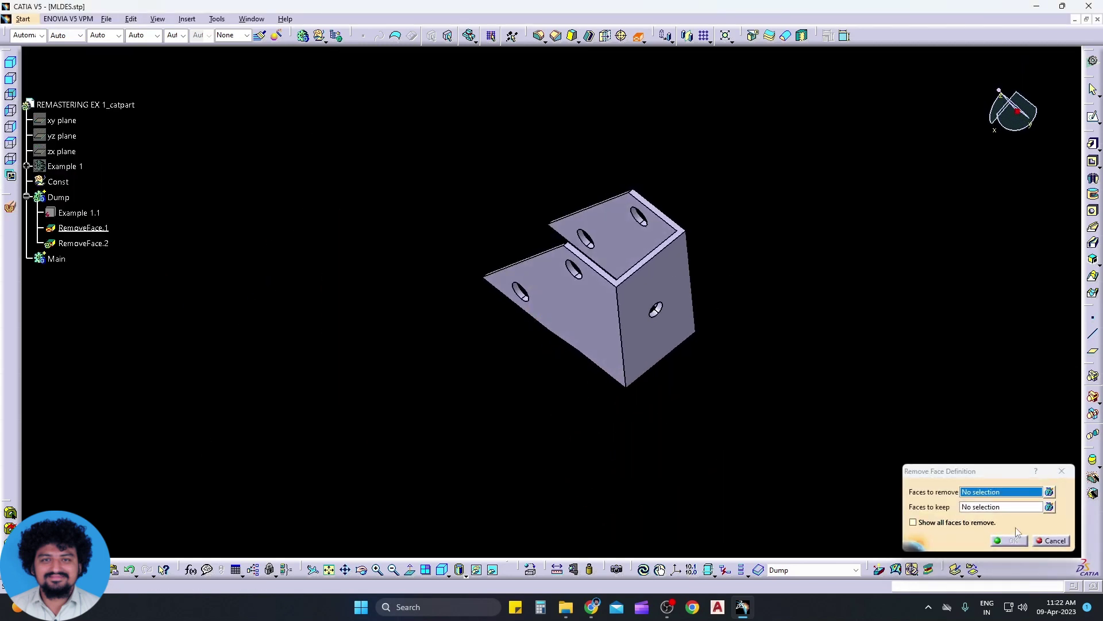
{"action": "left_click", "coordinate": [1052, 540]}
Step: Define Const as the in-work object and create a coordinate point with zero offsets, referenced to the bracket's lower outer corner vertex
{"action": "middle_click_drag", "start_coordinate": [776, 431], "coordinate": [273, 295]}
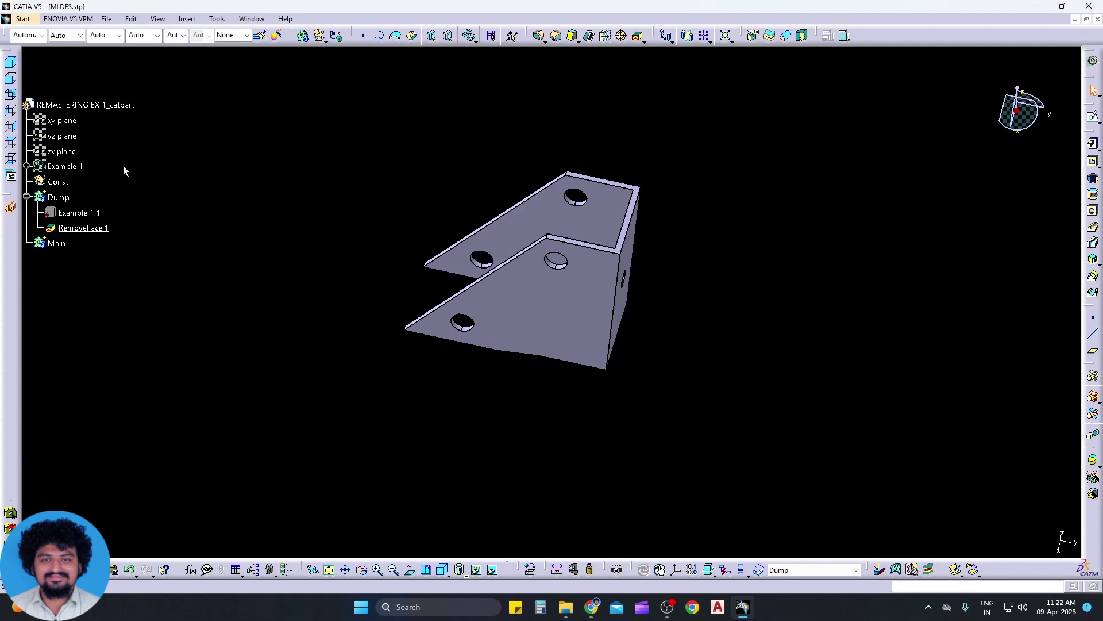
{"action": "right_click", "coordinate": [54, 181]}
{"action": "left_click", "coordinate": [115, 266]}
{"action": "left_click", "coordinate": [1093, 323]}
{"action": "middle_click_drag", "start_coordinate": [706, 379], "coordinate": [450, 377]}
{"action": "left_click", "coordinate": [444, 569]}
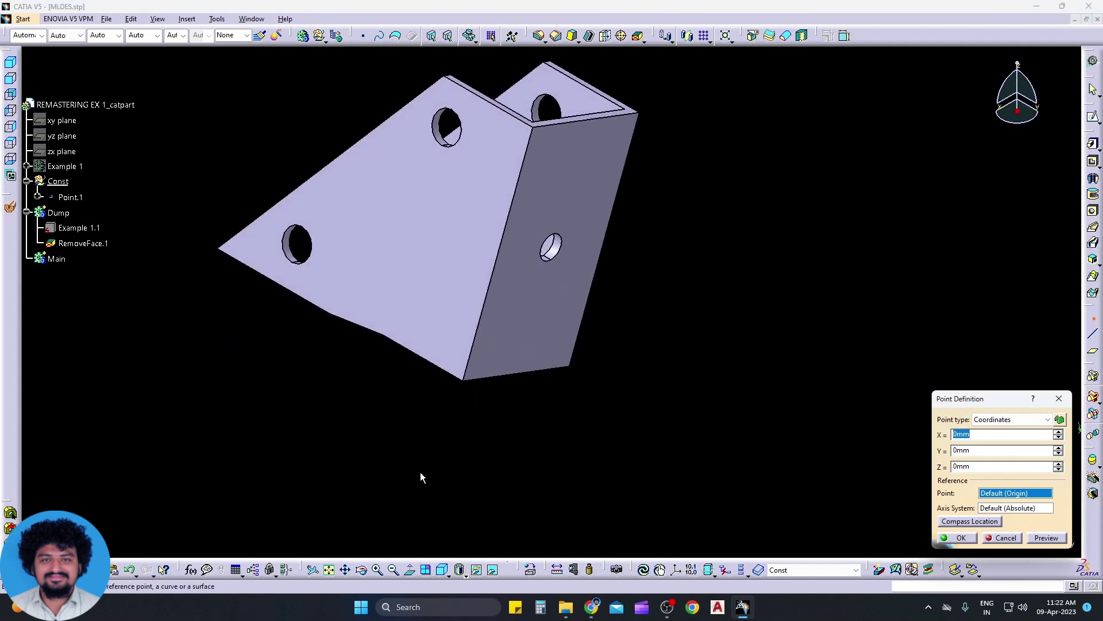
{"action": "middle_click_drag", "start_coordinate": [421, 448], "coordinate": [480, 395]}
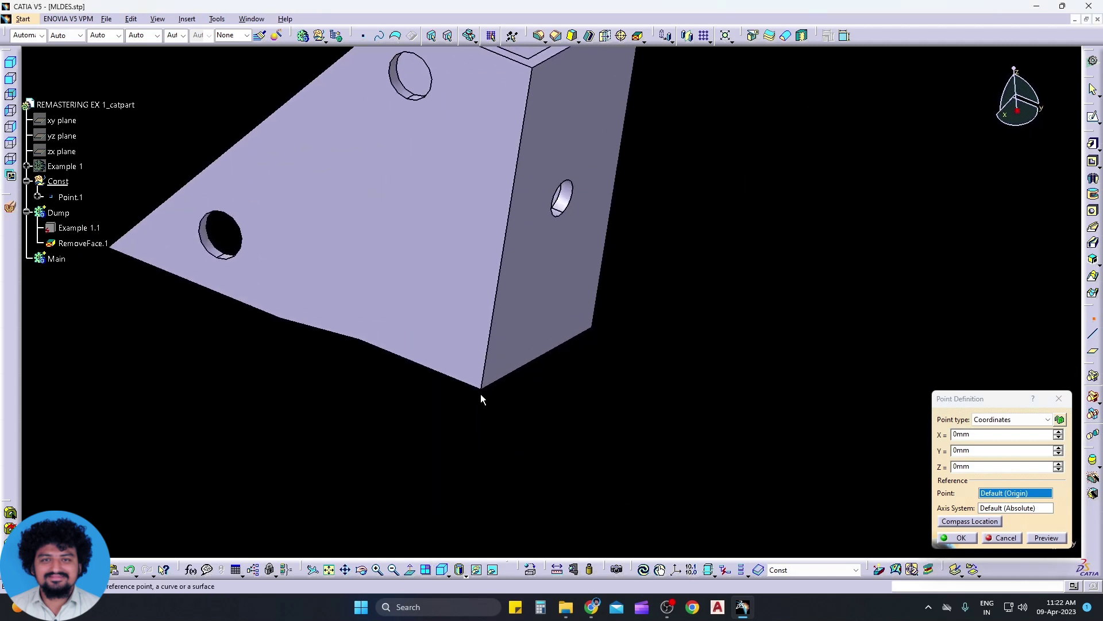
{"action": "left_click", "coordinate": [487, 393]}
{"action": "middle_click_drag", "start_coordinate": [492, 434], "coordinate": [509, 567]}
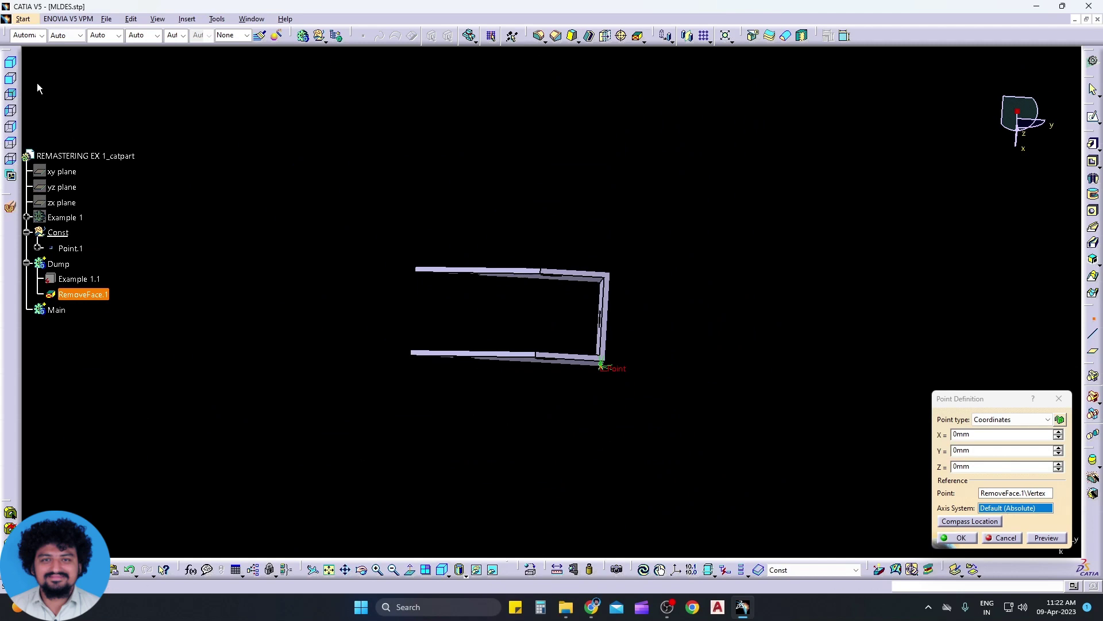
{"action": "middle_click_drag", "start_coordinate": [604, 368], "coordinate": [582, 412]}
{"action": "left_click", "coordinate": [960, 537]}
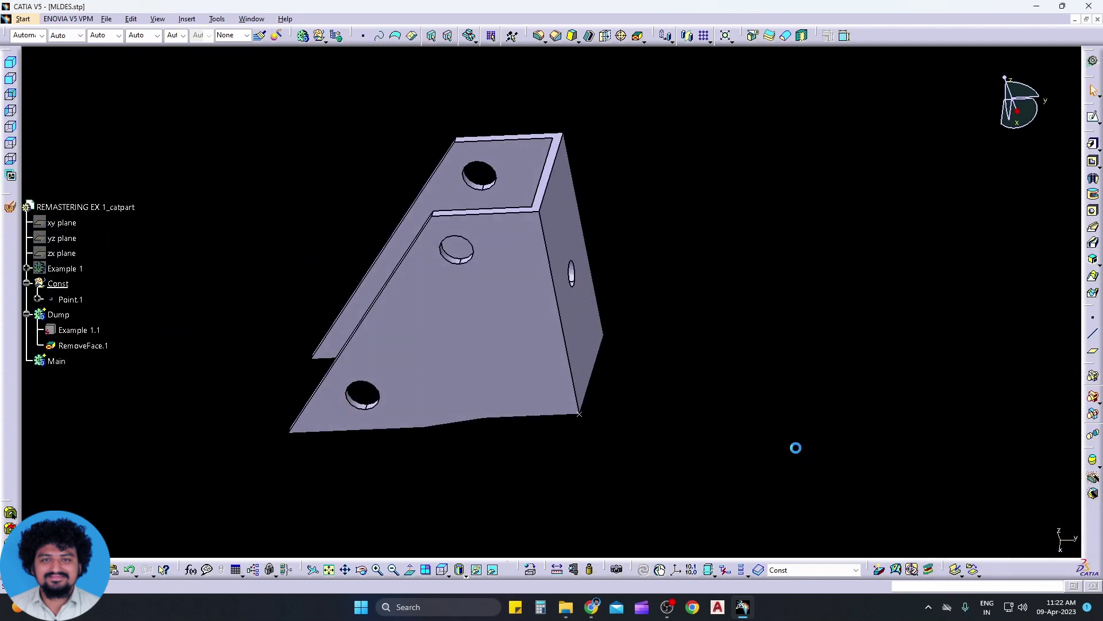
Step: Isolate Point.1 in the Const set from its parent geometry
{"action": "right_click", "coordinate": [84, 306]}
{"action": "mouse_move", "coordinate": [109, 524]}
{"action": "left_click", "coordinate": [242, 471]}
Step: Define the Main body as the in-work object and create a coordinate point in it with Point.1 as reference
{"action": "right_click", "coordinate": [57, 362]}
{"action": "left_click", "coordinate": [92, 355]}
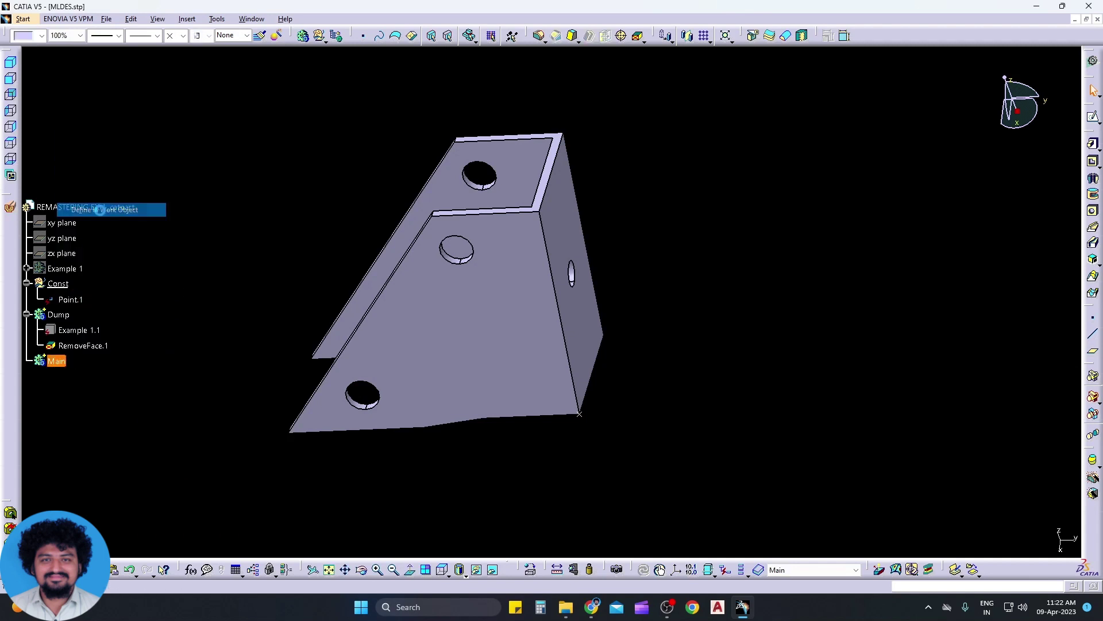
{"action": "left_click", "coordinate": [1094, 319]}
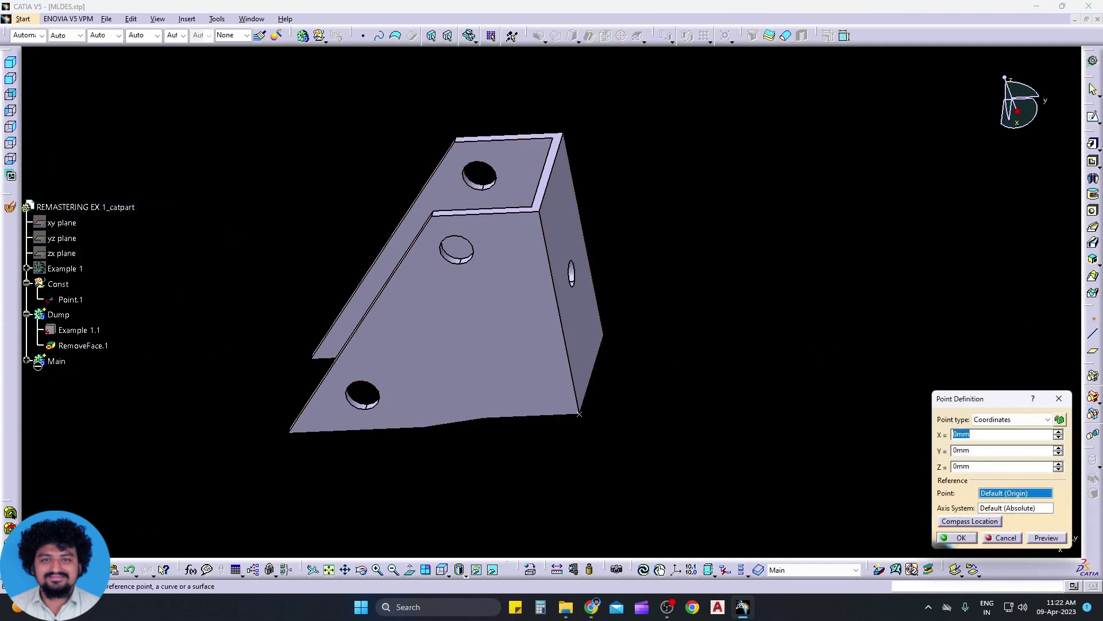
{"action": "key", "text": "Escape"}
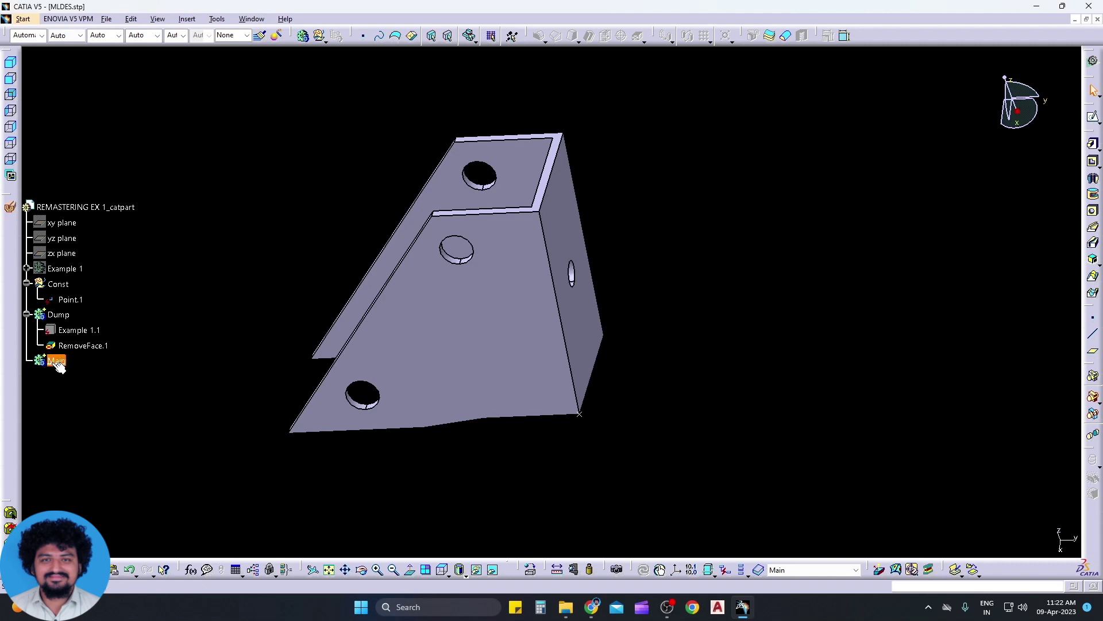
{"action": "left_click", "coordinate": [1094, 322]}
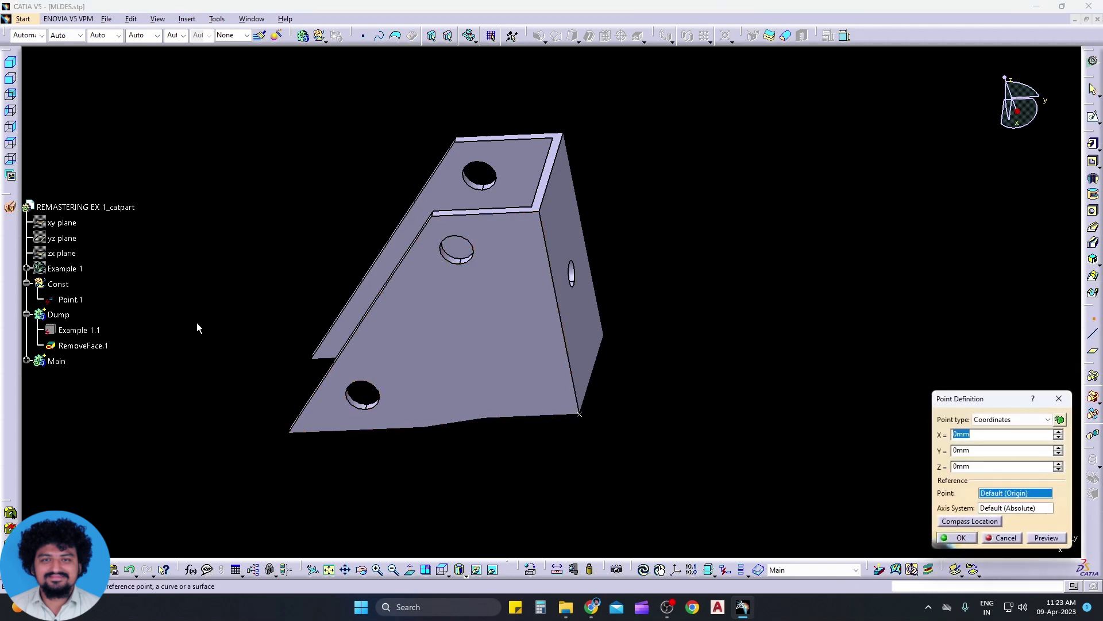
{"action": "left_click", "coordinate": [71, 299]}
{"action": "left_click", "coordinate": [962, 538]}
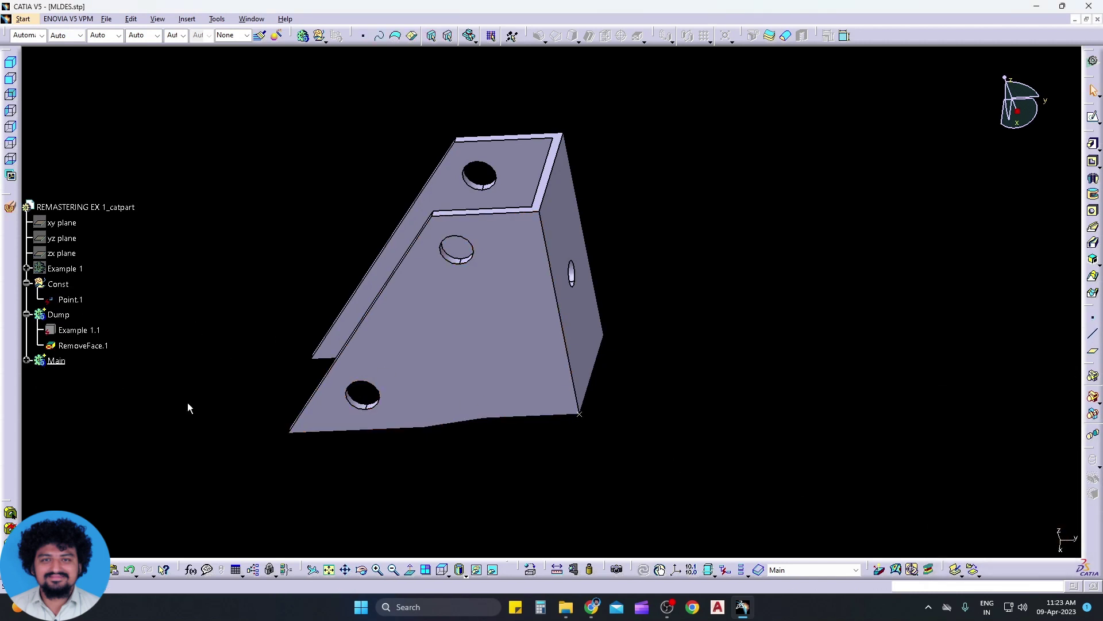
Step: Define Const as the in-work object and start an axis system outside the Axis Systems node, with Point.1 as origin
{"action": "scroll", "coordinate": [63, 395], "scroll_direction": "down", "scroll_amount": 3}
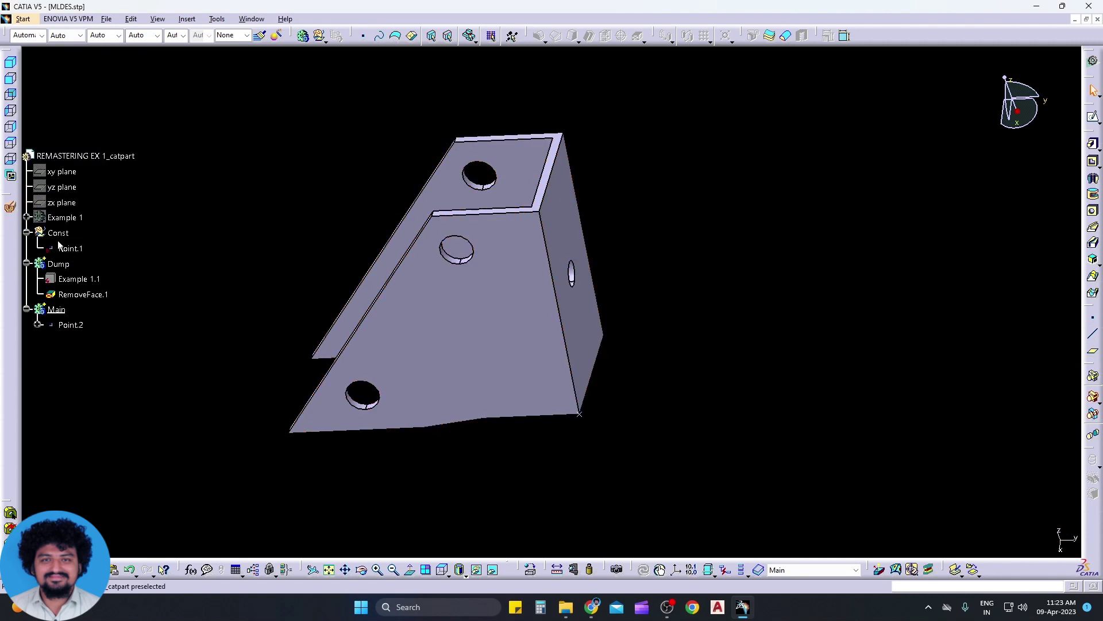
{"action": "scroll", "coordinate": [57, 172], "scroll_direction": "up", "scroll_amount": 2}
{"action": "right_click", "coordinate": [59, 233]}
{"action": "left_click", "coordinate": [99, 316]}
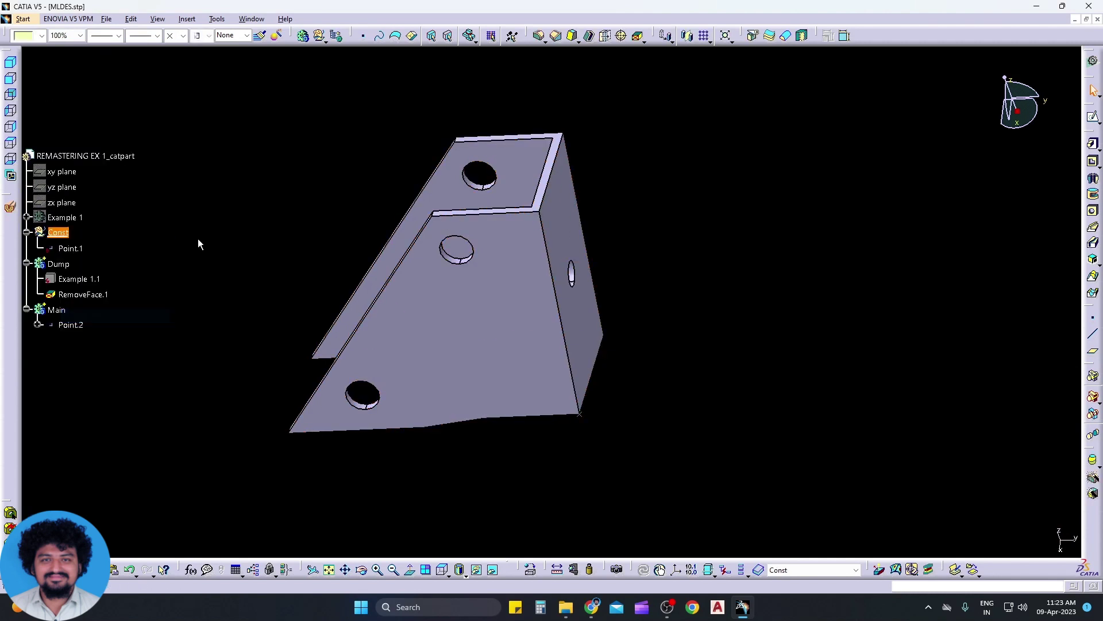
{"action": "left_click", "coordinate": [222, 20]}
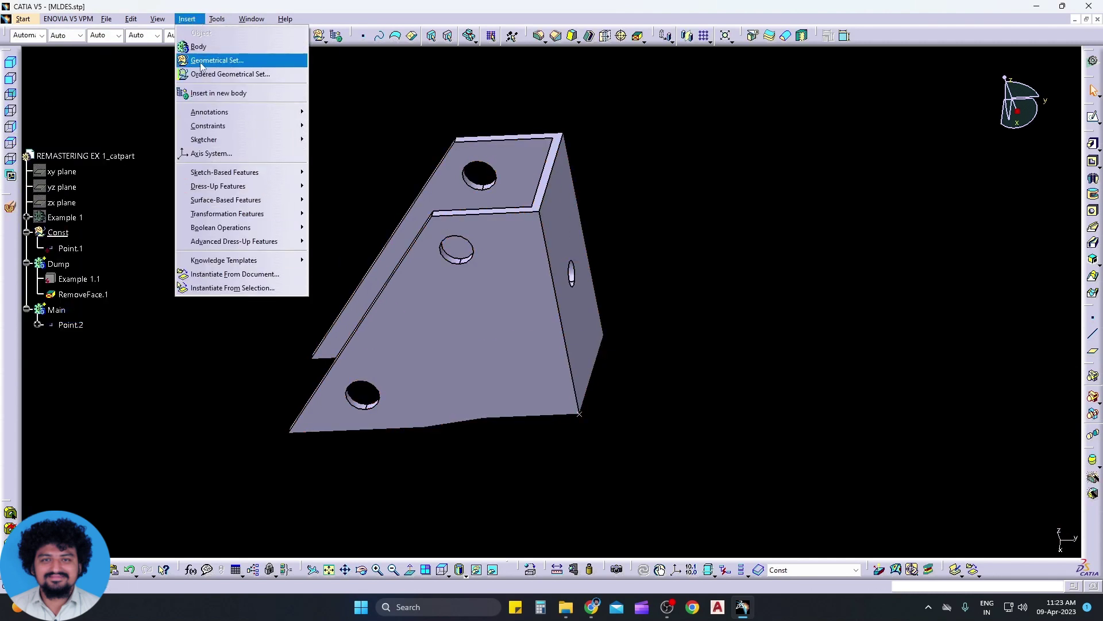
{"action": "left_click", "coordinate": [207, 152]}
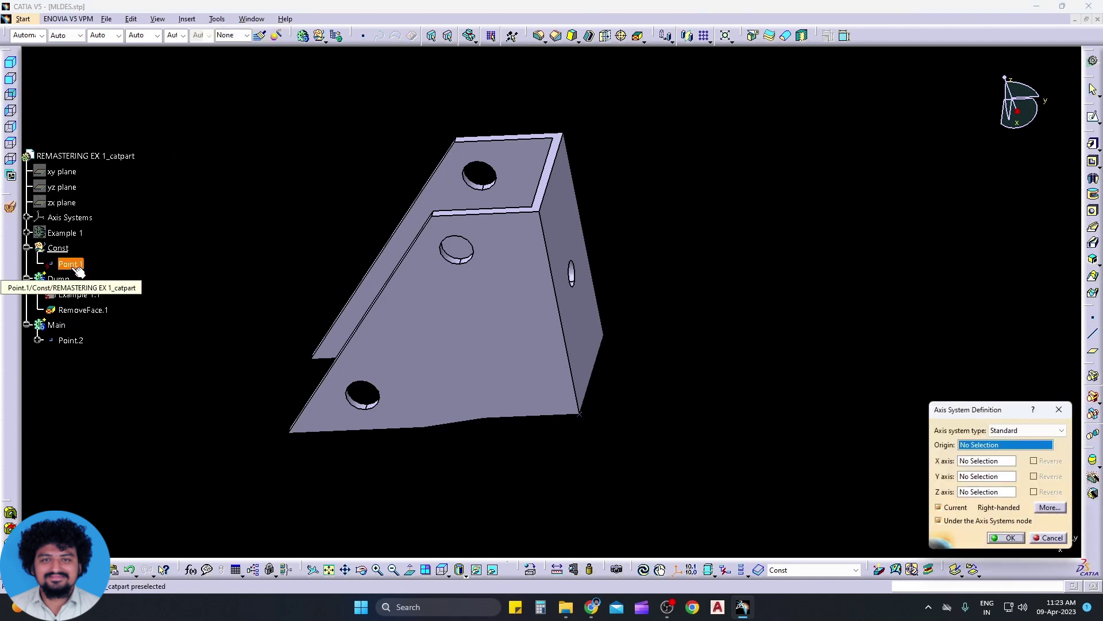
{"action": "left_click", "coordinate": [961, 520]}
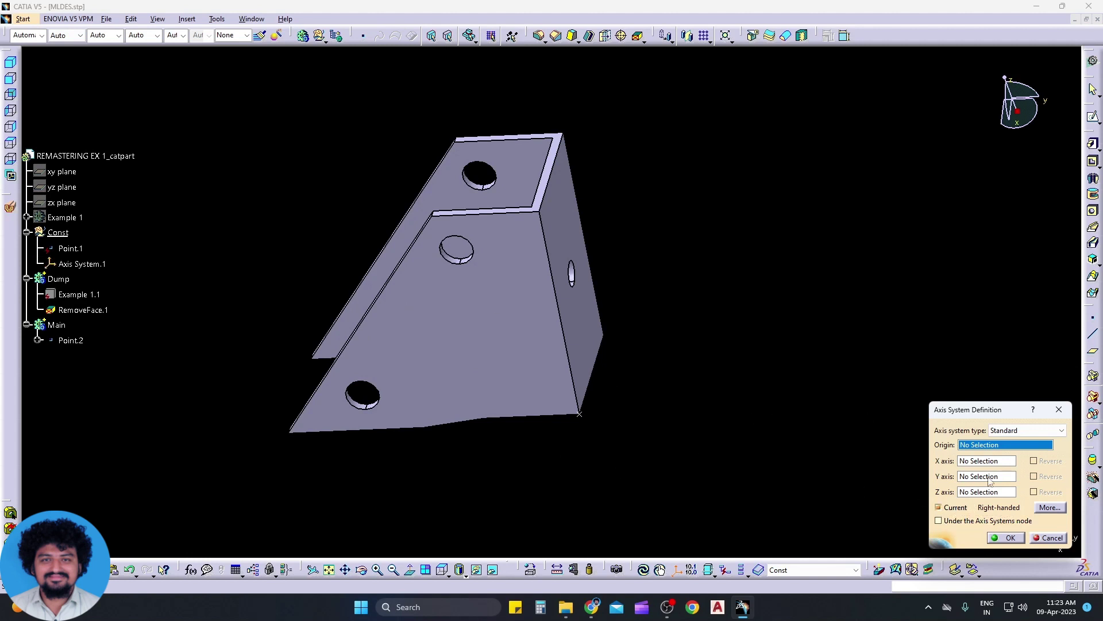
{"action": "left_click", "coordinate": [579, 413]}
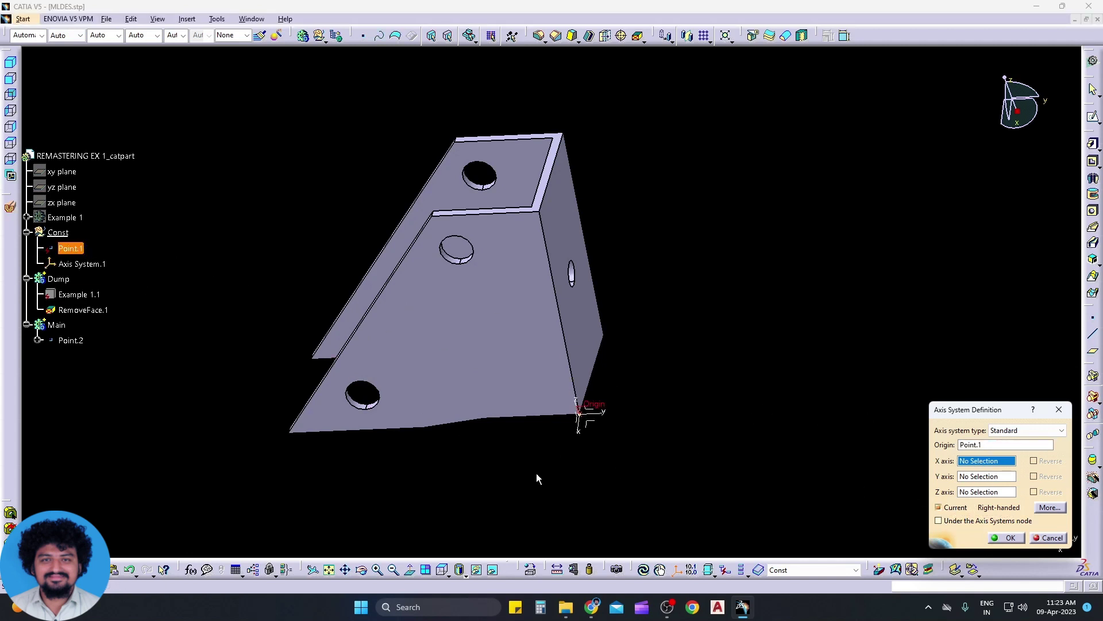
Step: Set the X, Y and Z axes along the bracket's back-plate bottom edge, side-plate bottom edge and vertical edge at the origin corner
{"action": "middle_click_drag", "start_coordinate": [536, 473], "coordinate": [605, 345]}
{"action": "left_click", "coordinate": [608, 333]}
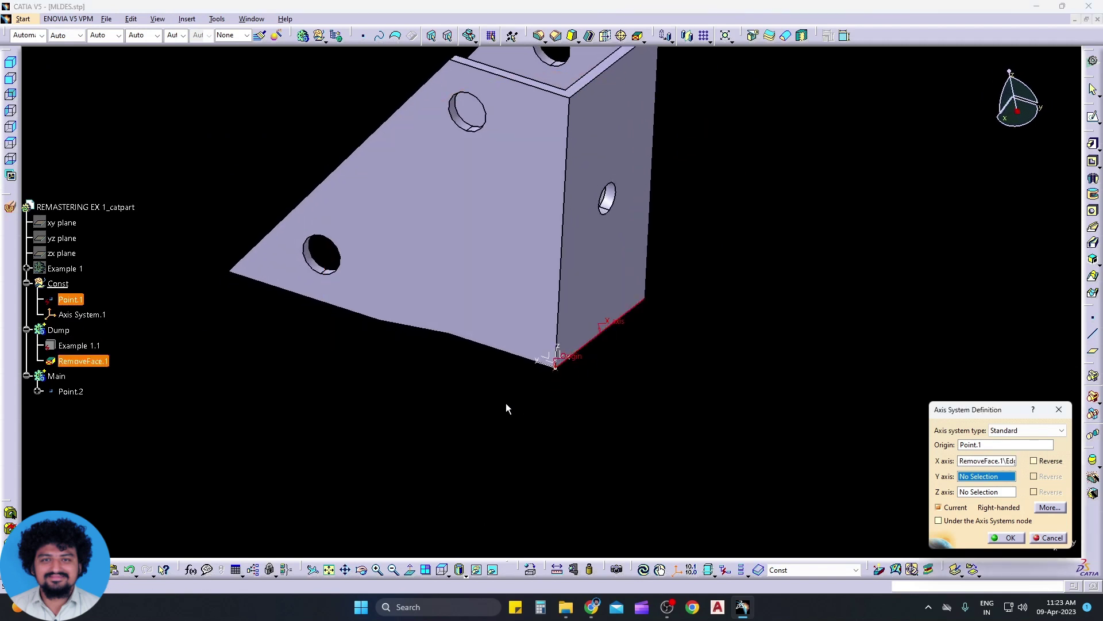
{"action": "middle_click_drag", "start_coordinate": [505, 402], "coordinate": [483, 396]}
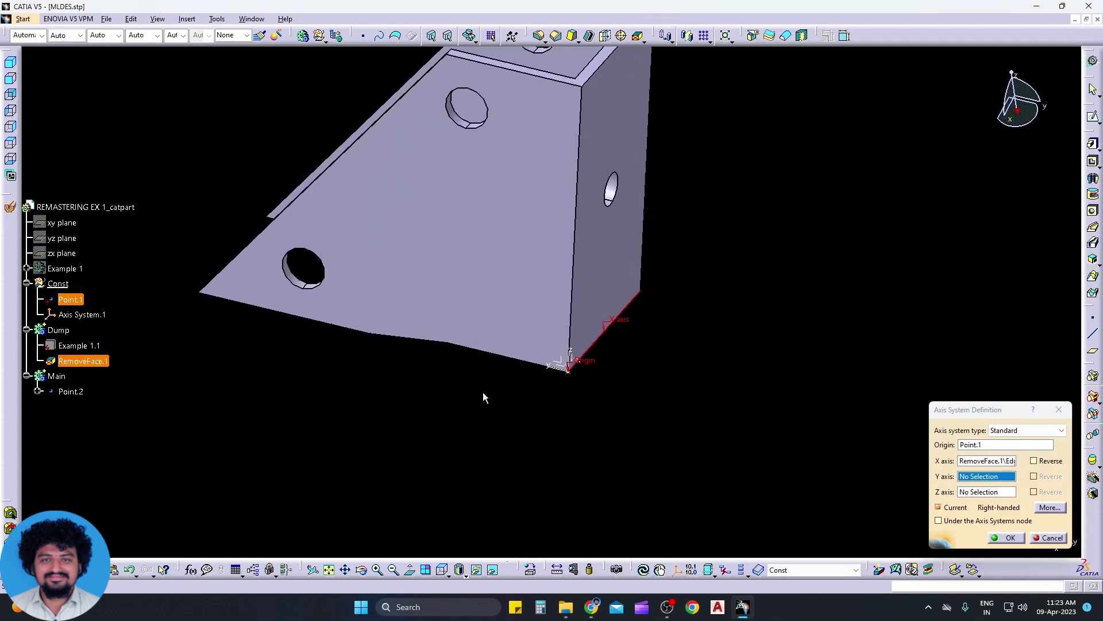
{"action": "left_click", "coordinate": [516, 360]}
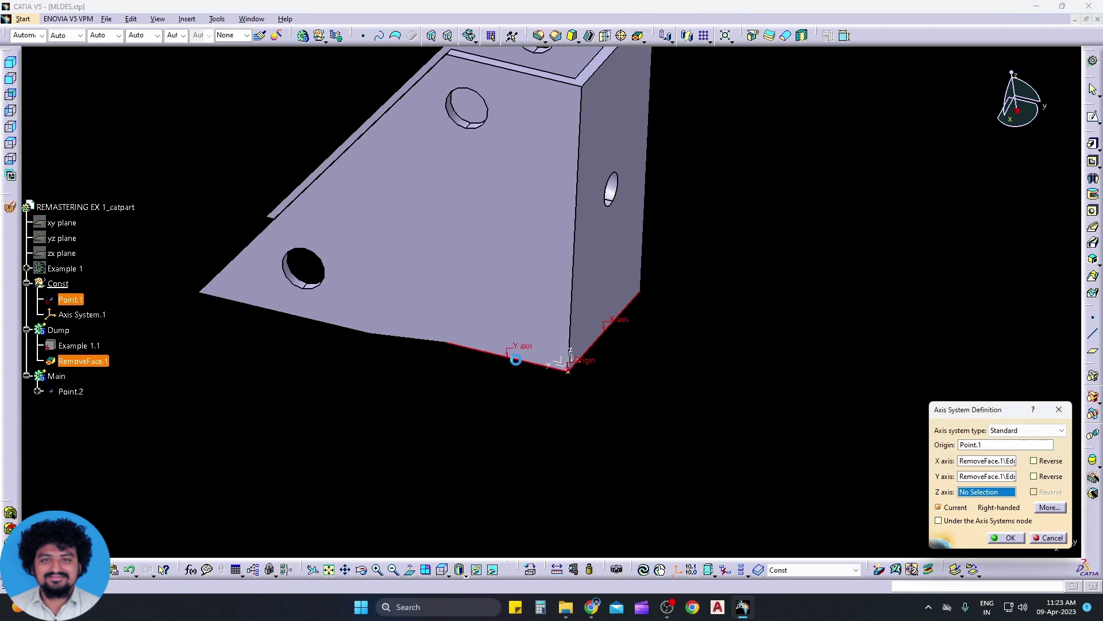
{"action": "left_click", "coordinate": [578, 319]}
{"action": "left_click", "coordinate": [635, 335]}
{"action": "middle_click_drag", "start_coordinate": [621, 389], "coordinate": [592, 398]}
{"action": "left_click", "coordinate": [10, 62]}
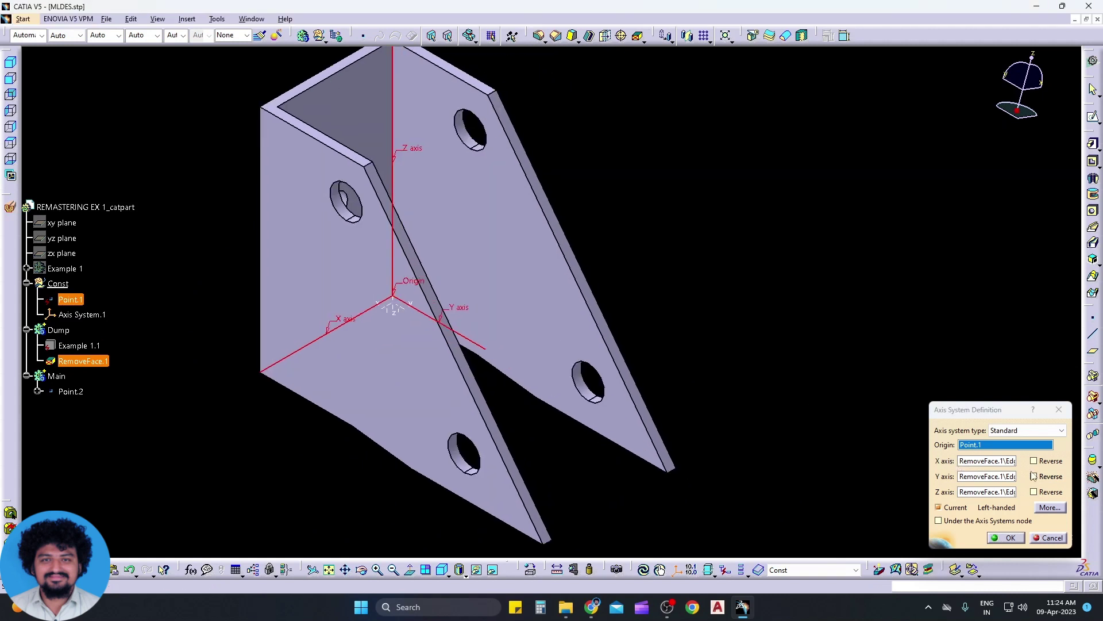
Step: Reverse the Z axis direction and complete the axis system in the Const set
{"action": "left_click", "coordinate": [1033, 492]}
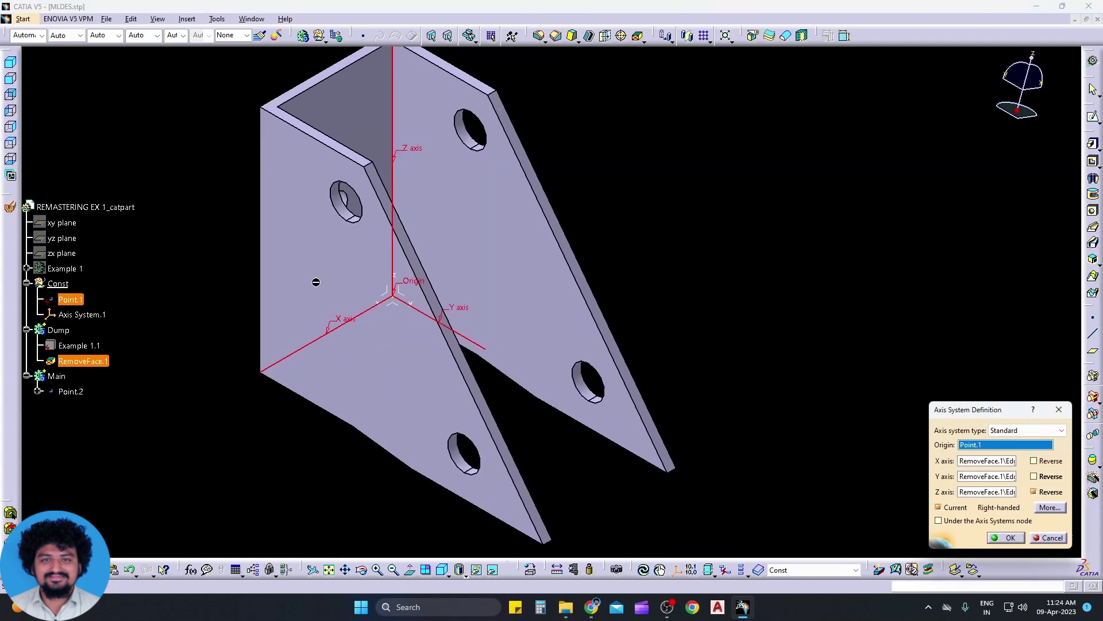
{"action": "middle_click_drag", "start_coordinate": [609, 259], "coordinate": [609, 132]}
{"action": "left_click", "coordinate": [10, 64]}
{"action": "left_click", "coordinate": [11, 79]}
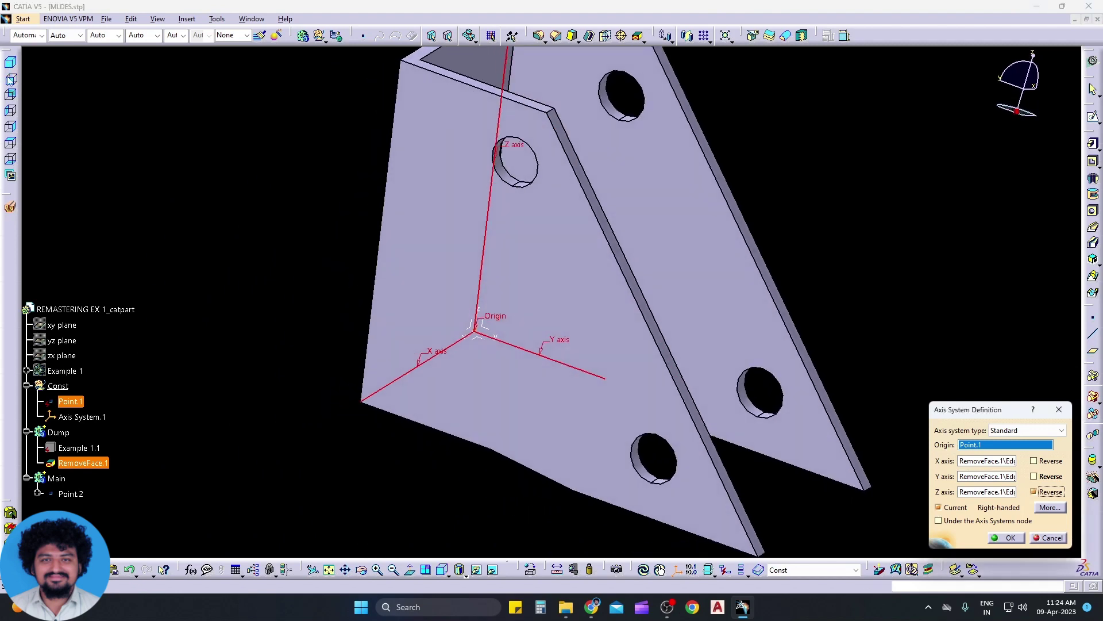
{"action": "left_click", "coordinate": [11, 128]}
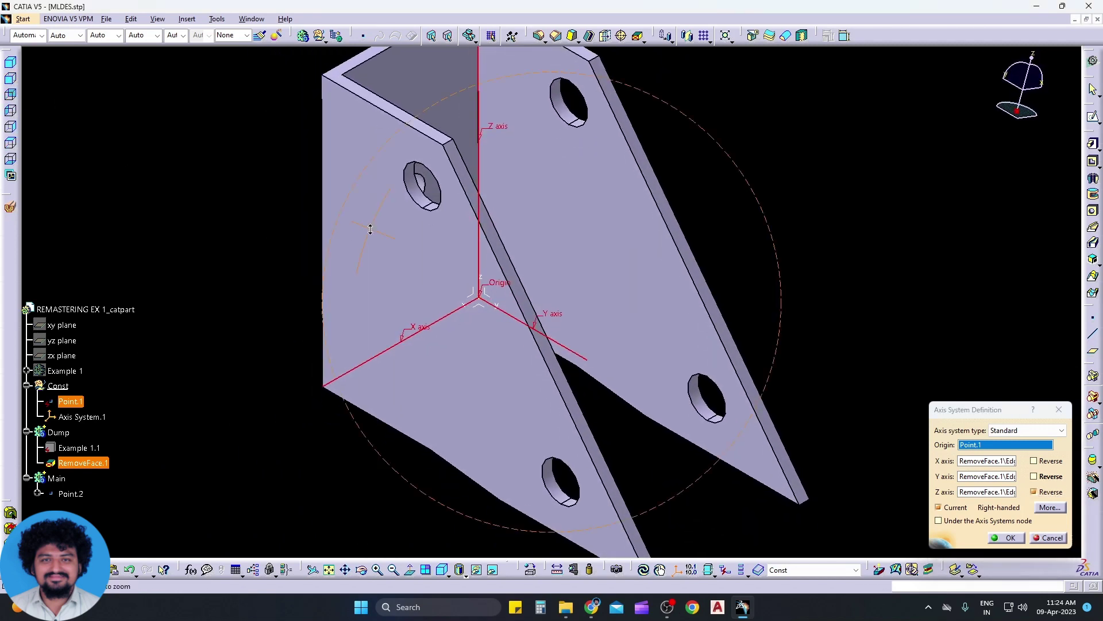
{"action": "left_click", "coordinate": [1009, 538]}
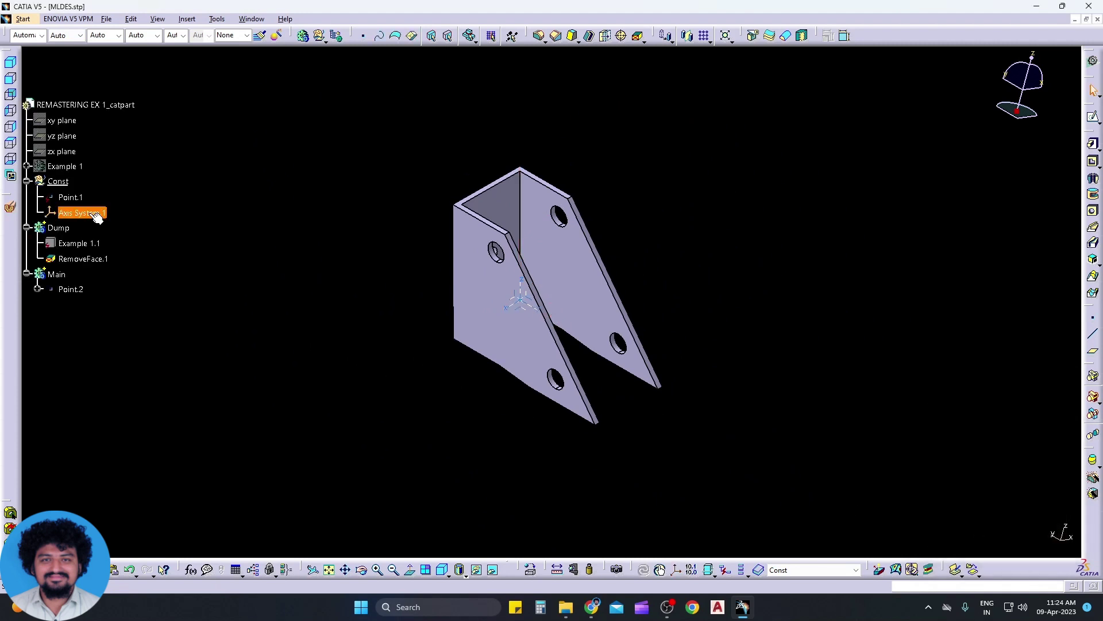
Step: Isolate Axis System.1 in the Const set from its parent geometry
{"action": "right_click", "coordinate": [91, 217]}
{"action": "mouse_move", "coordinate": [147, 444]}
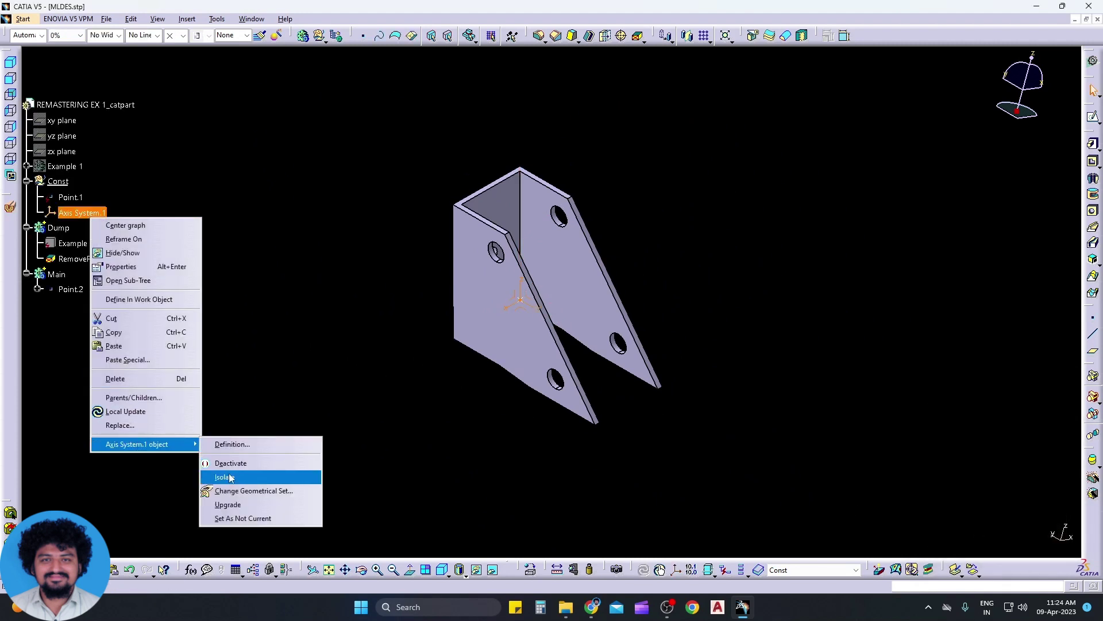
{"action": "left_click", "coordinate": [247, 476]}
{"action": "right_click", "coordinate": [71, 191]}
{"action": "left_click", "coordinate": [178, 209]}
Step: Define Main as the in-work object and start an axis system in it with Point.2 as origin
{"action": "right_click", "coordinate": [54, 274]}
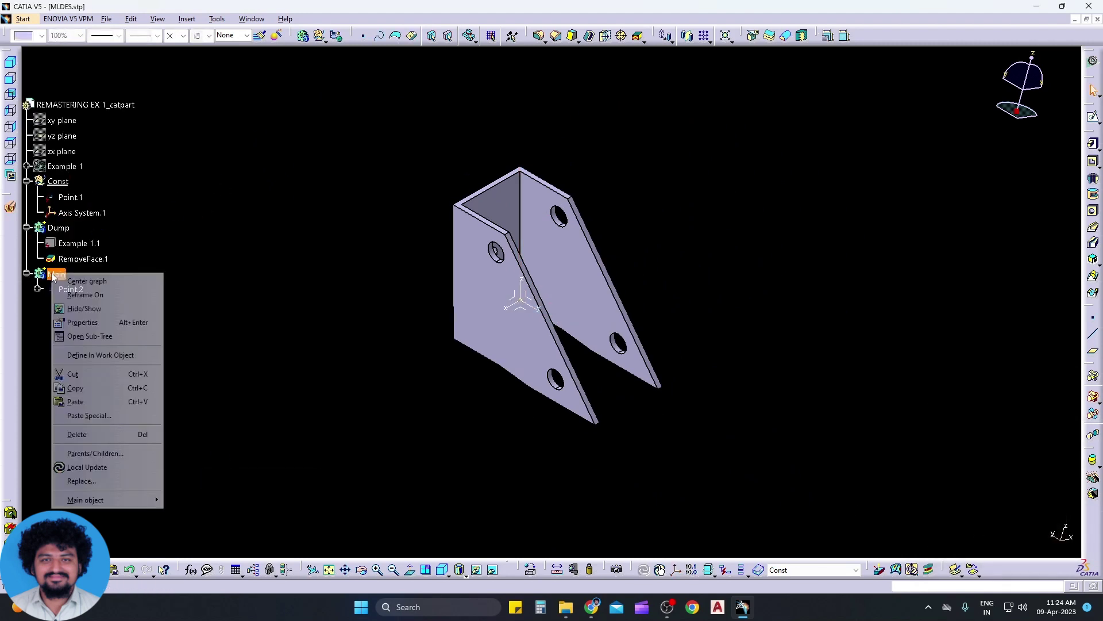
{"action": "left_click", "coordinate": [110, 354]}
{"action": "left_click", "coordinate": [187, 19]}
{"action": "left_click", "coordinate": [214, 153]}
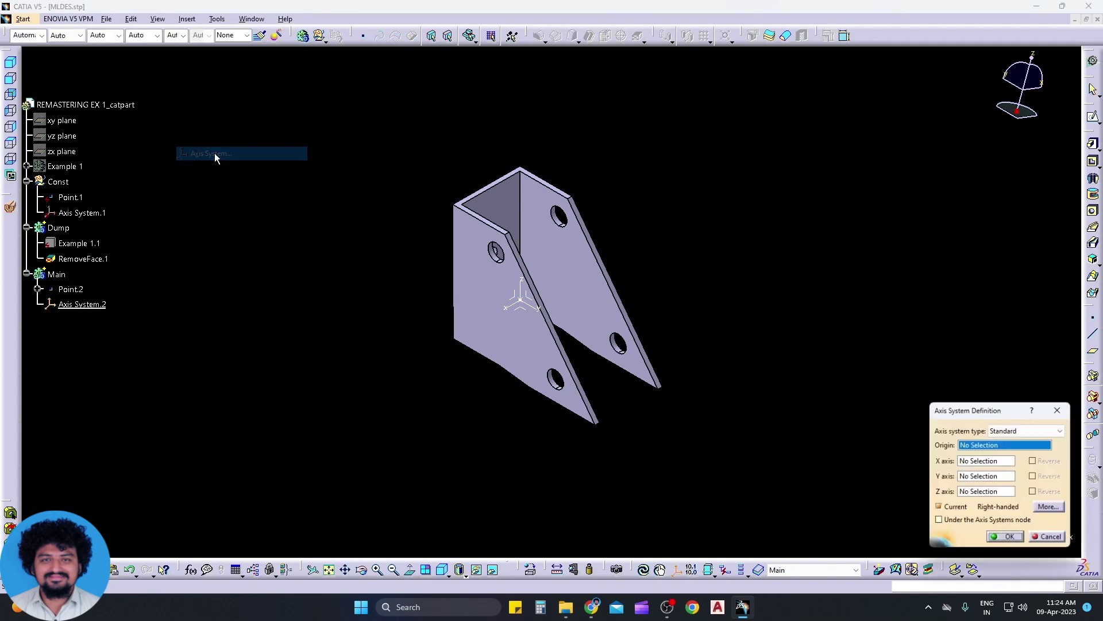
{"action": "left_click", "coordinate": [77, 290]}
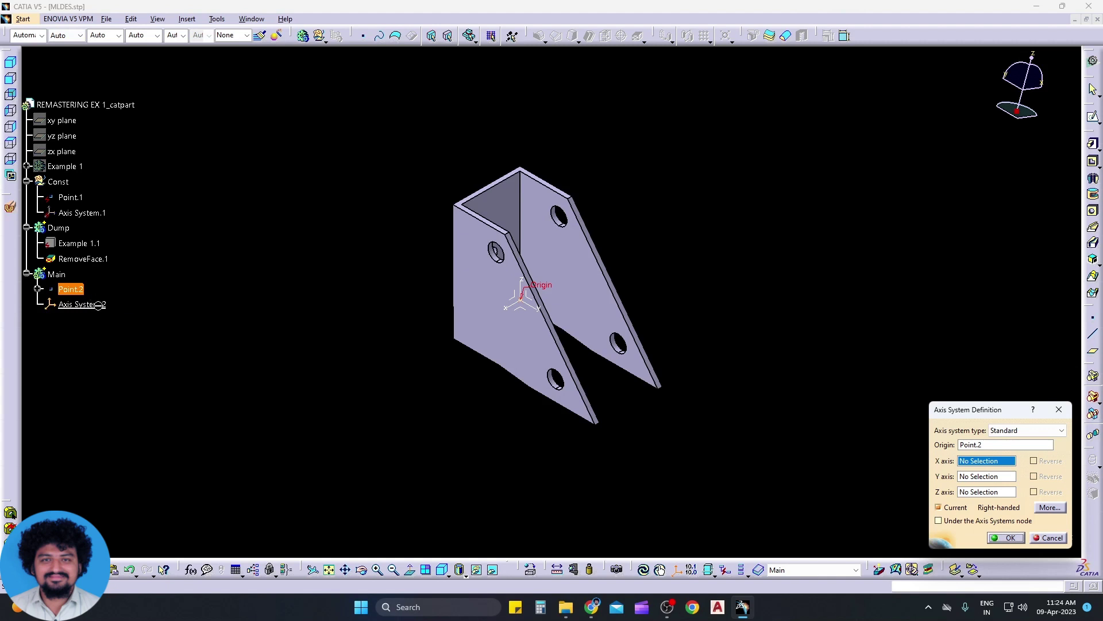
Step: Hide the unfinished Axis System.2 and the Dump body to expose Axis System.1
{"action": "right_click", "coordinate": [99, 305]}
{"action": "left_click", "coordinate": [118, 341]}
{"action": "right_click", "coordinate": [54, 227]}
{"action": "left_click", "coordinate": [82, 263]}
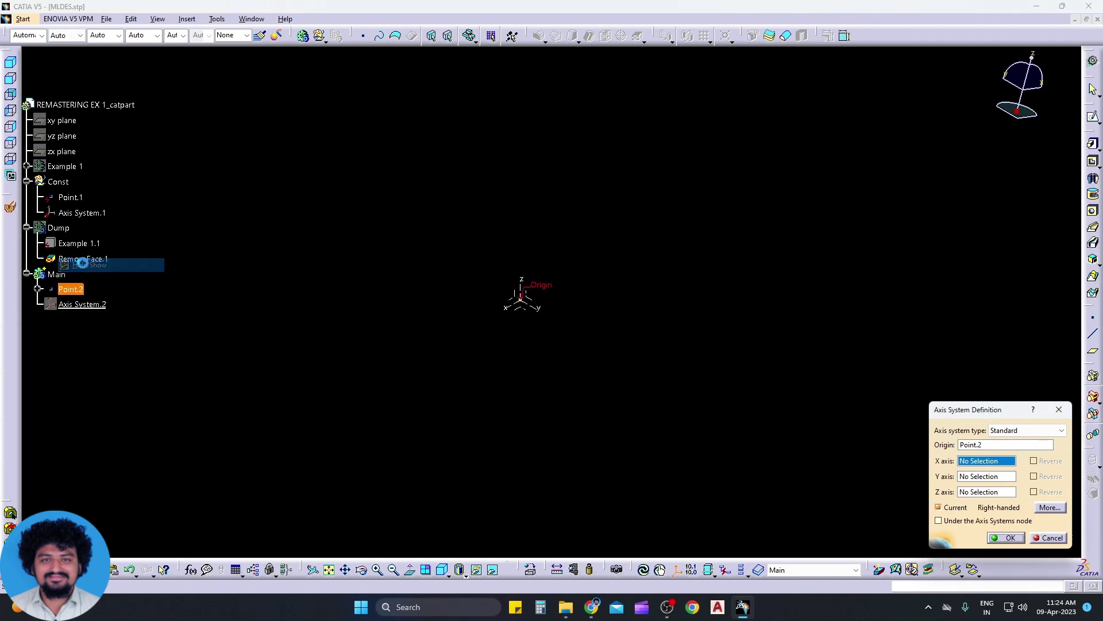
Step: Reference the new axis system's X, Y and Z axes to the matching axes of Axis System.1
{"action": "middle_click_drag", "start_coordinate": [470, 369], "coordinate": [463, 210]}
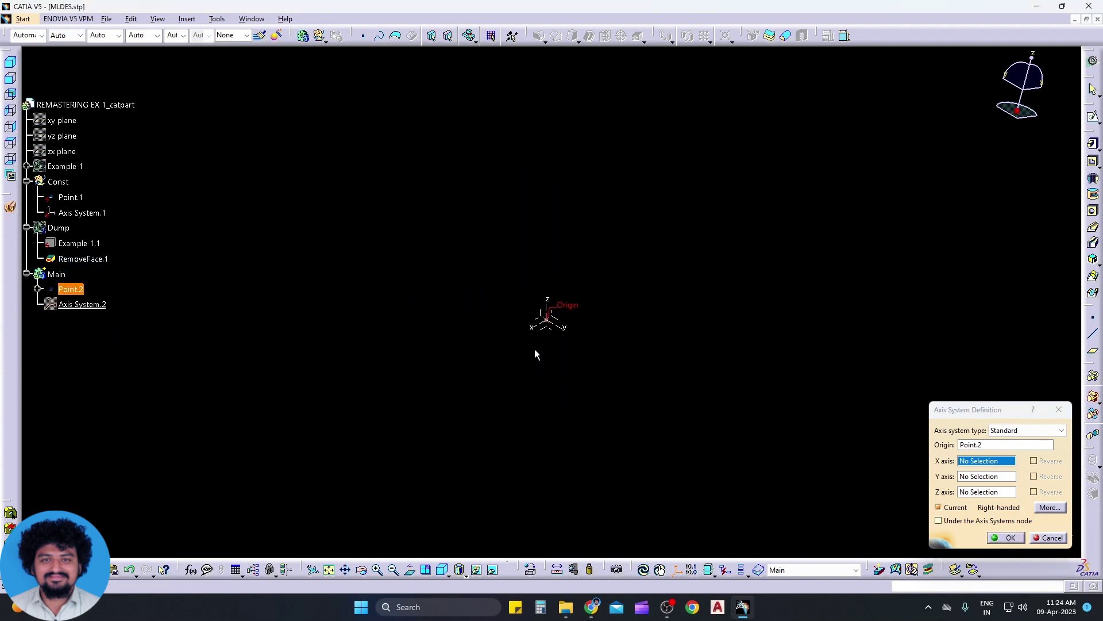
{"action": "left_click", "coordinate": [536, 330]}
{"action": "left_click", "coordinate": [563, 326]}
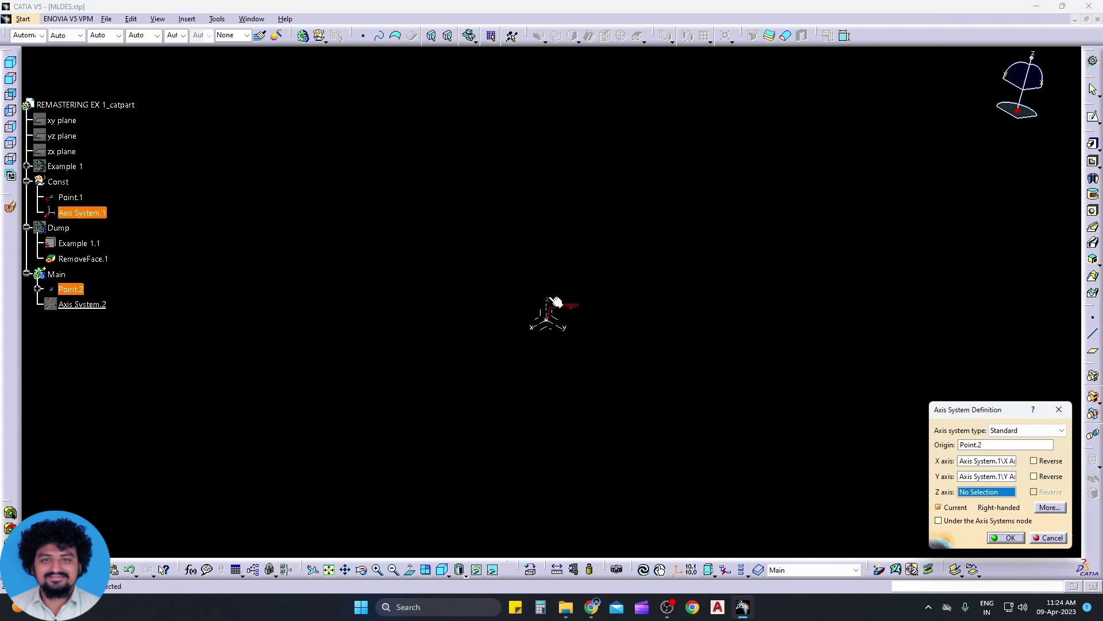
{"action": "left_click", "coordinate": [547, 303]}
{"action": "left_click", "coordinate": [628, 335]}
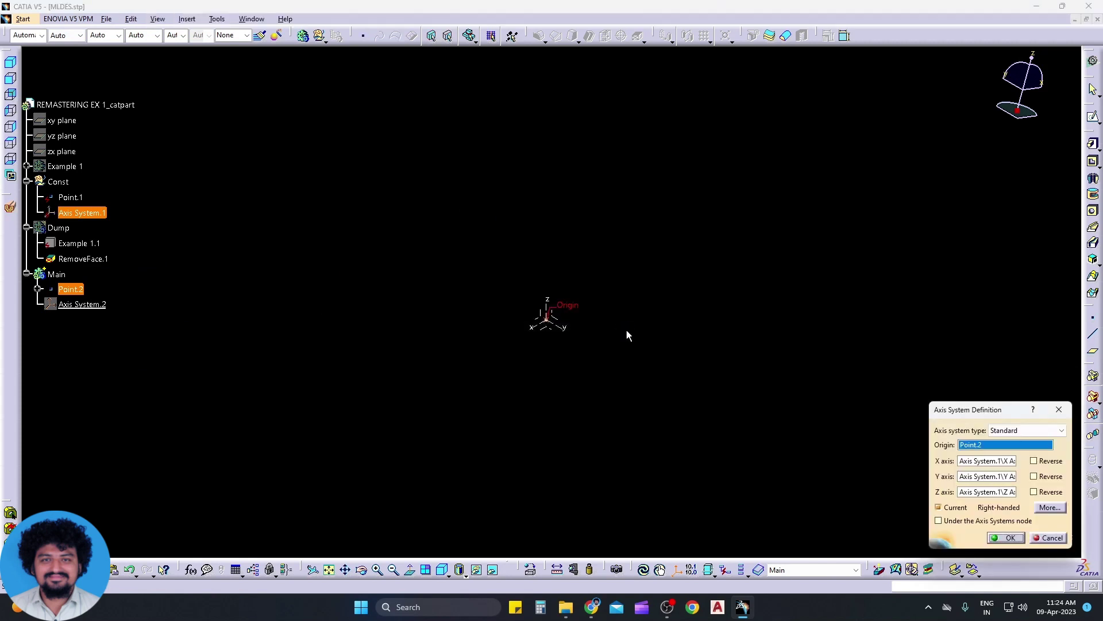
Step: Show Axis System.2 and complete its definition, with Axis System.1 and Point.1 in the Const set hidden
{"action": "right_click", "coordinate": [91, 213]}
{"action": "left_click", "coordinate": [132, 249]}
{"action": "right_click", "coordinate": [83, 305]}
{"action": "left_click", "coordinate": [132, 346]}
{"action": "left_click", "coordinate": [1010, 538]}
{"action": "right_click", "coordinate": [74, 197]}
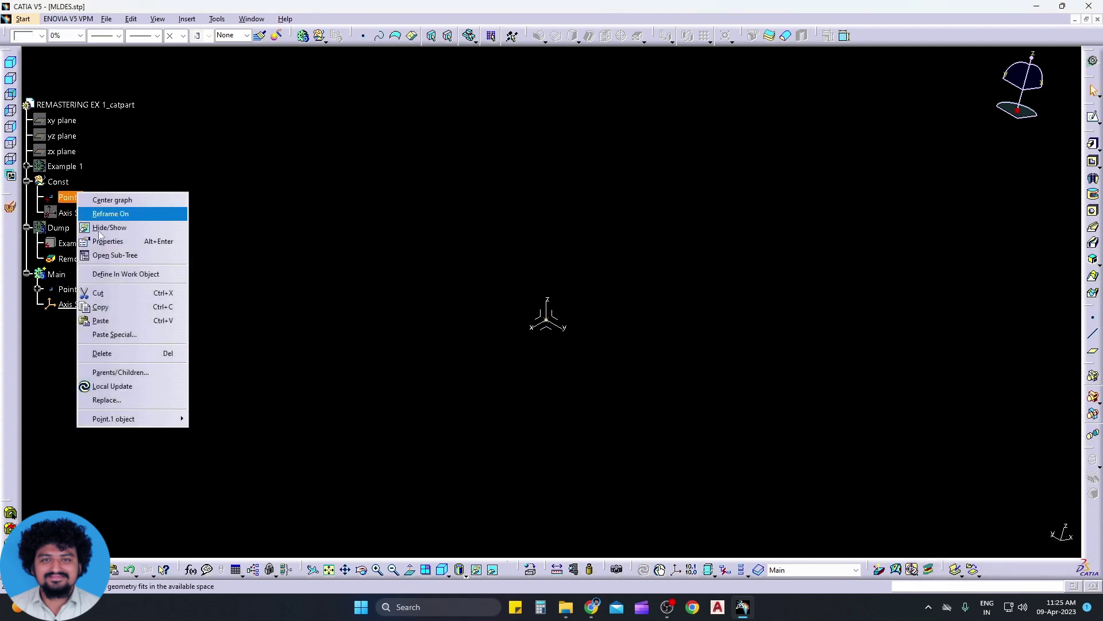
{"action": "left_click", "coordinate": [148, 230]}
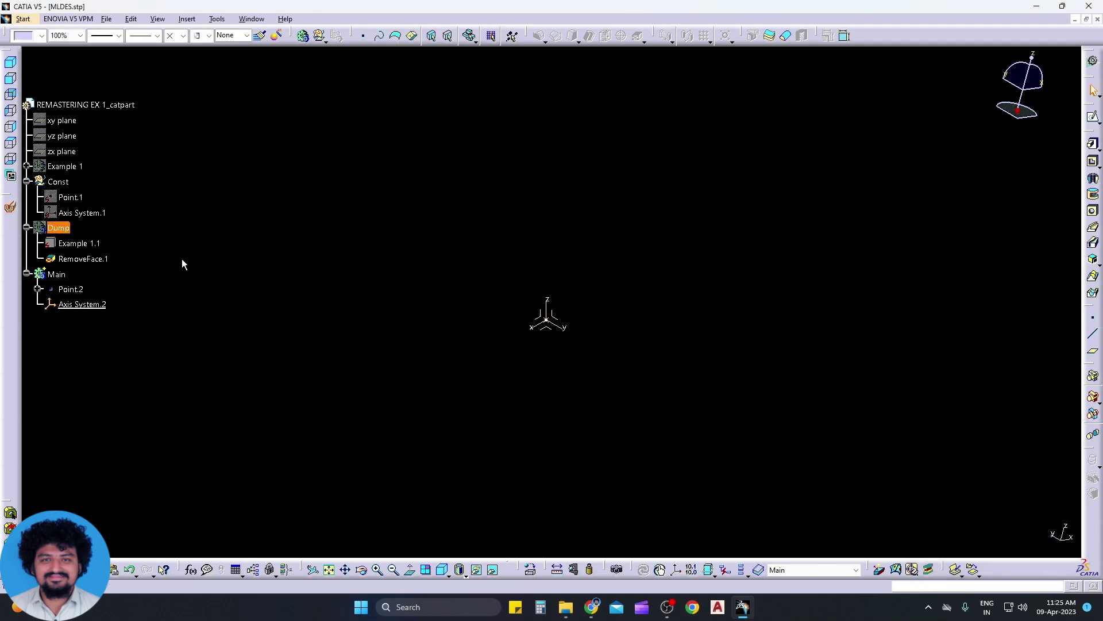
{"action": "left_click", "coordinate": [46, 229]}
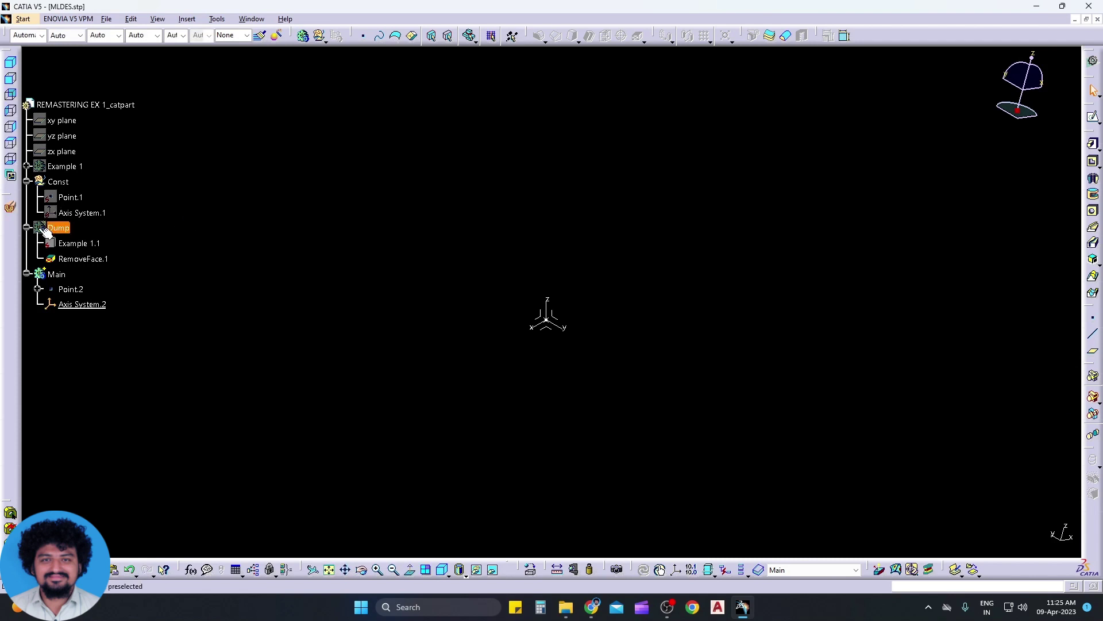
{"action": "left_click", "coordinate": [55, 167]}
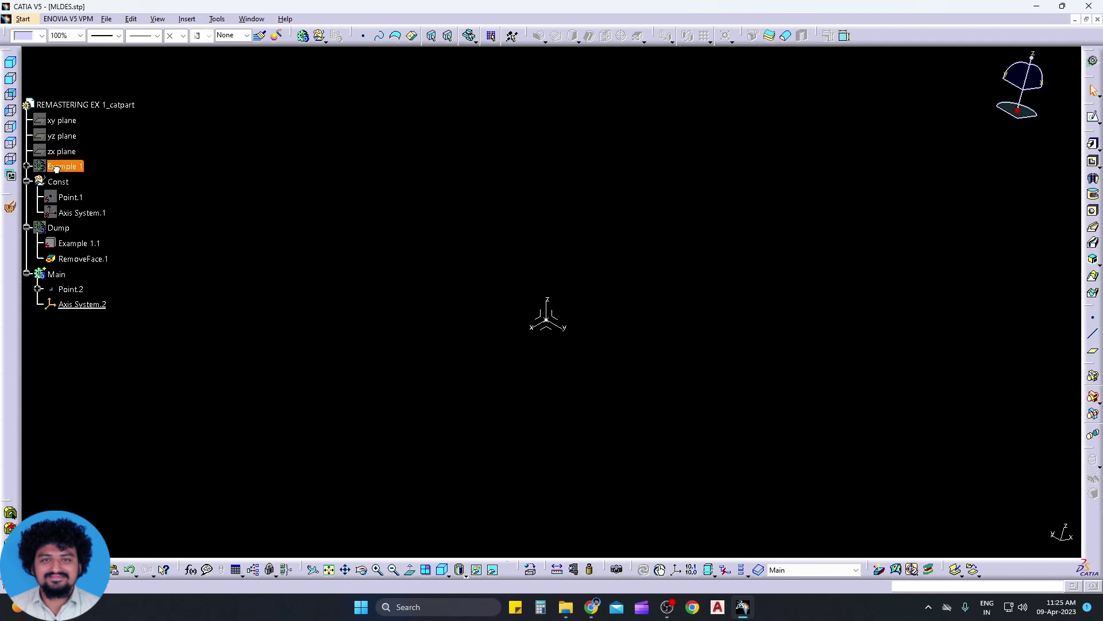
{"action": "left_click", "coordinate": [27, 166]}
{"action": "left_click", "coordinate": [73, 182]}
{"action": "middle_click_drag", "start_coordinate": [75, 189], "coordinate": [326, 390]}
{"action": "key", "text": "ctrl+z"}
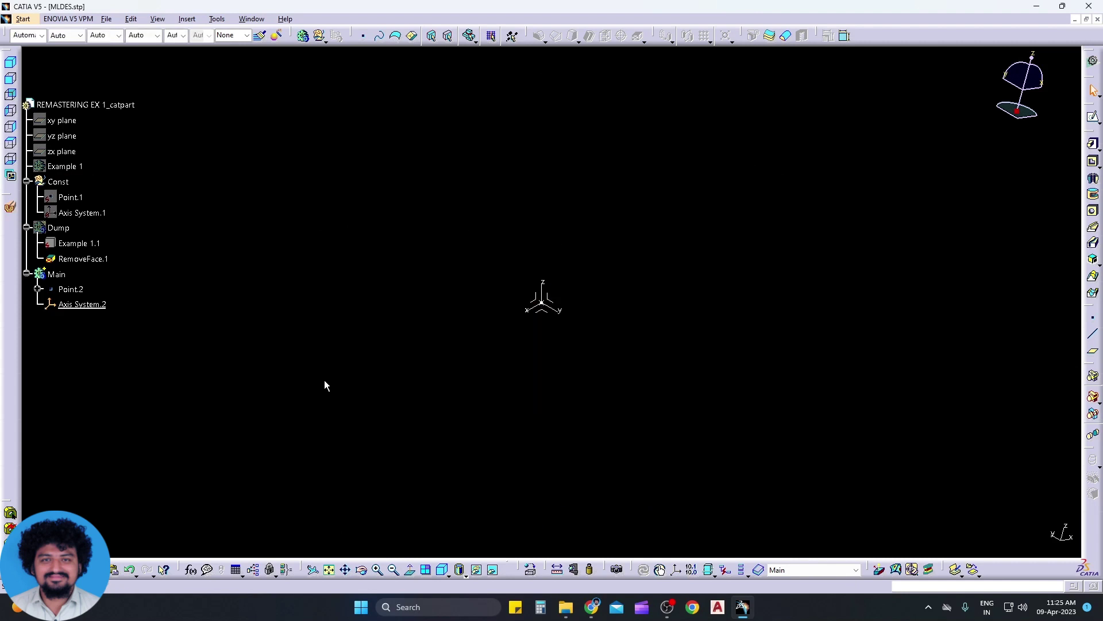
Step: Collapse the Const set in the specification tree and show the Dump body
{"action": "left_click", "coordinate": [29, 166]}
{"action": "left_click", "coordinate": [27, 182]}
{"action": "right_click", "coordinate": [58, 197]}
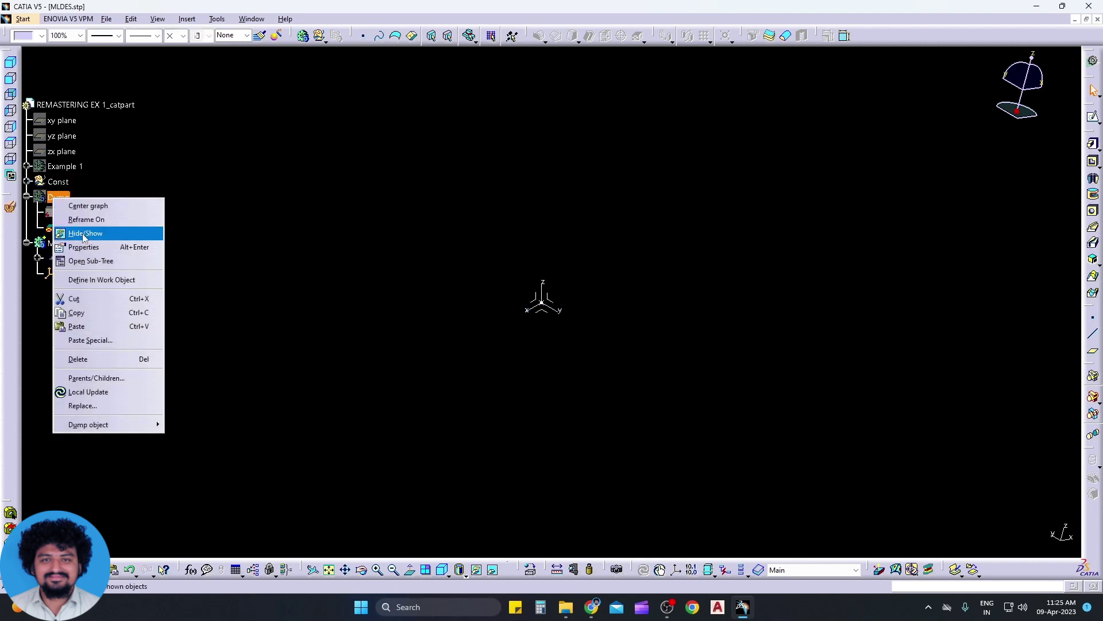
{"action": "left_click", "coordinate": [92, 232]}
{"action": "middle_click_drag", "start_coordinate": [484, 373], "coordinate": [527, 336]}
Step: Define Main as the in-work object, then collapse and hide the Dump body
{"action": "right_click", "coordinate": [64, 243]}
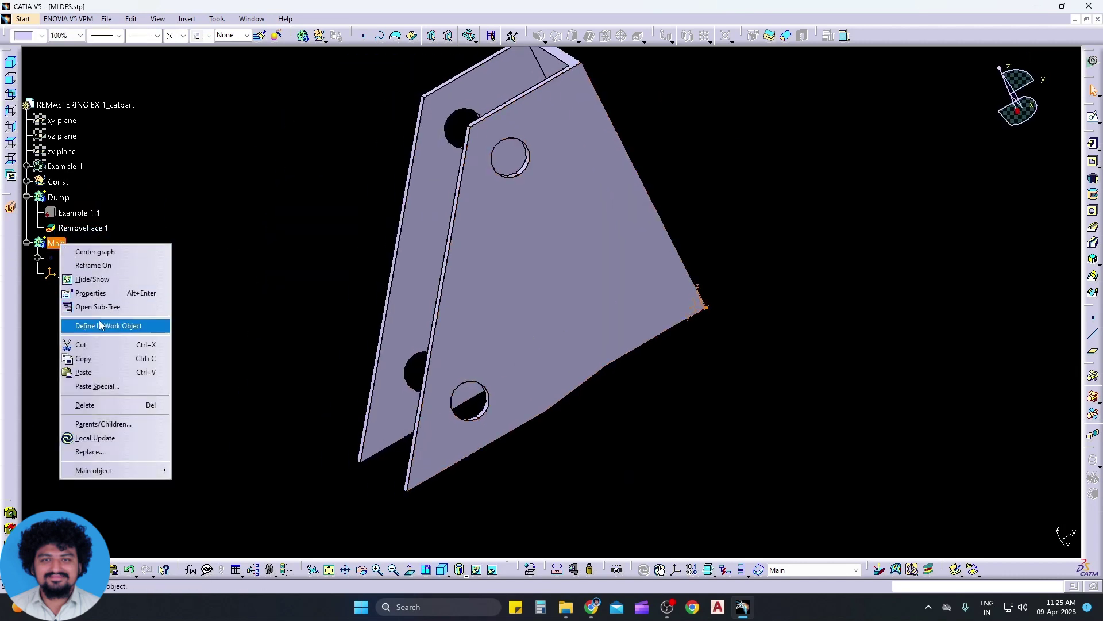
{"action": "left_click", "coordinate": [115, 323]}
{"action": "mouse_move", "coordinate": [516, 299]}
{"action": "middle_mouse_down"}
{"action": "mouse_move", "coordinate": [492, 254]}
{"action": "mouse_move", "coordinate": [582, 318]}
{"action": "mouse_move", "coordinate": [506, 288]}
{"action": "middle_mouse_up"}
{"action": "left_click", "coordinate": [26, 196]}
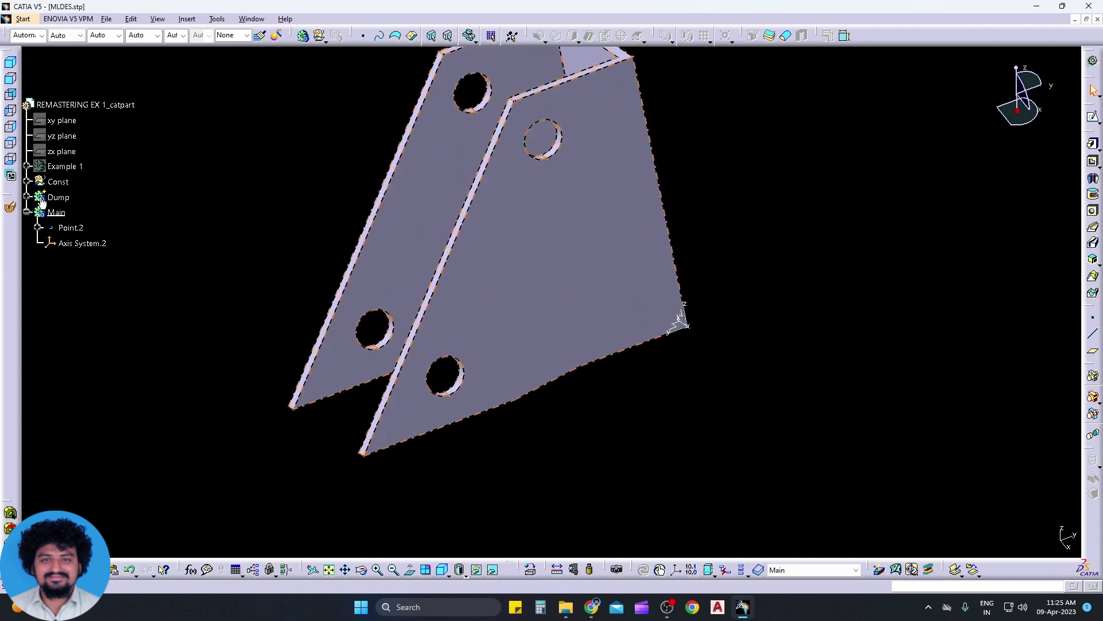
{"action": "right_click", "coordinate": [61, 197]}
{"action": "left_click", "coordinate": [91, 236]}
Step: Create a positioned sketch in Main on the YZ plane of Axis System.2, with the H direction reversed
{"action": "middle_click_drag", "start_coordinate": [716, 328], "coordinate": [741, 402]}
{"action": "left_click", "coordinate": [1095, 118]}
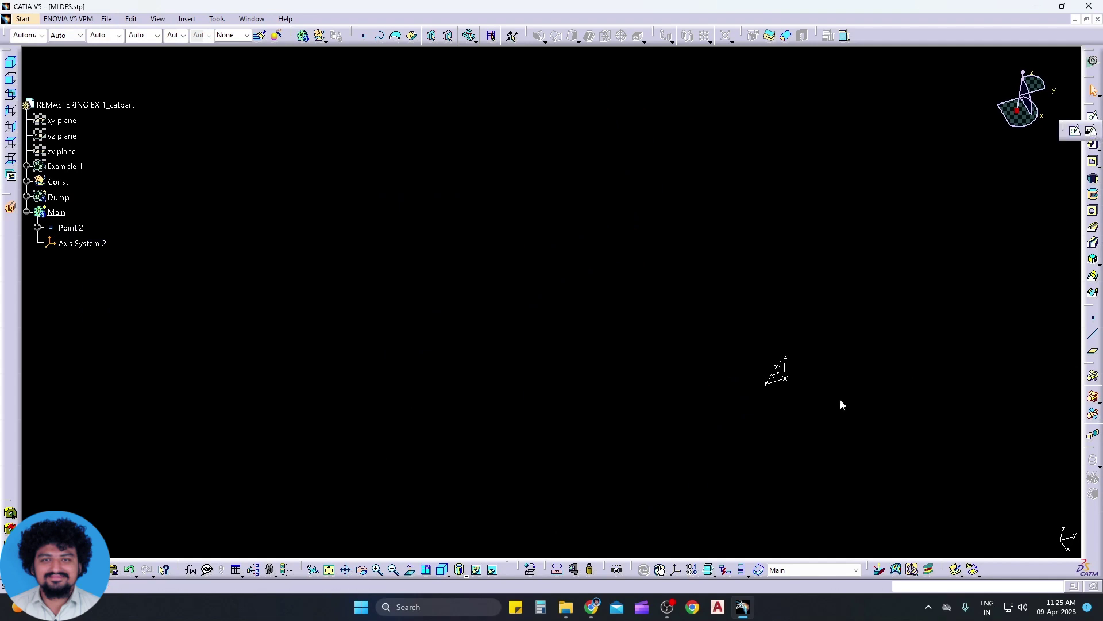
{"action": "left_click", "coordinate": [782, 376]}
{"action": "middle_click_drag", "start_coordinate": [734, 402], "coordinate": [666, 374]}
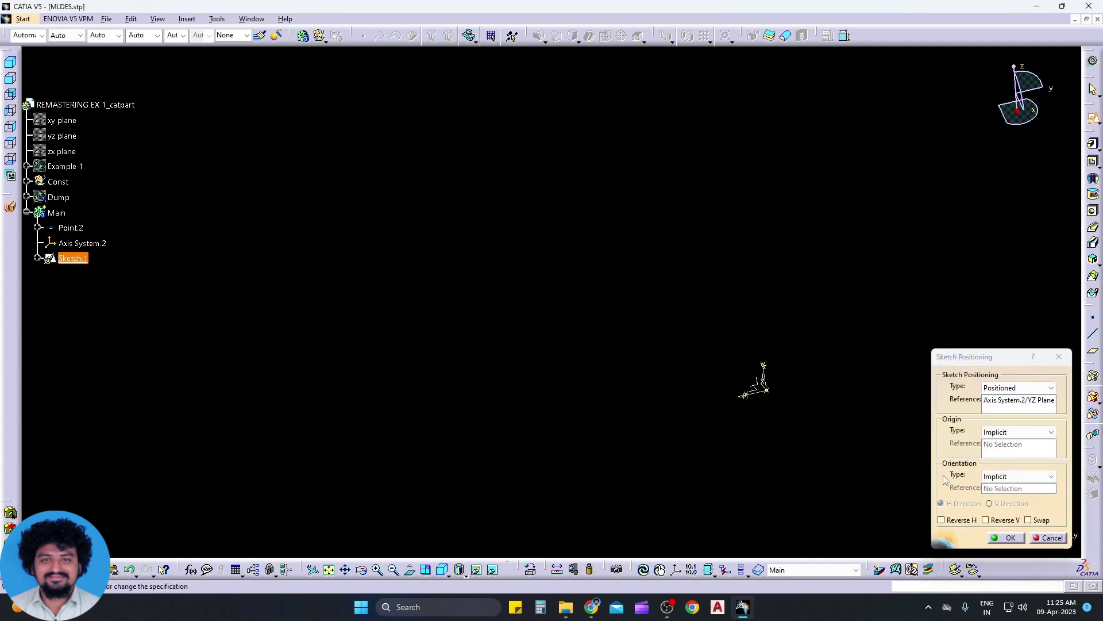
{"action": "left_click", "coordinate": [942, 520]}
{"action": "left_click", "coordinate": [1015, 538]}
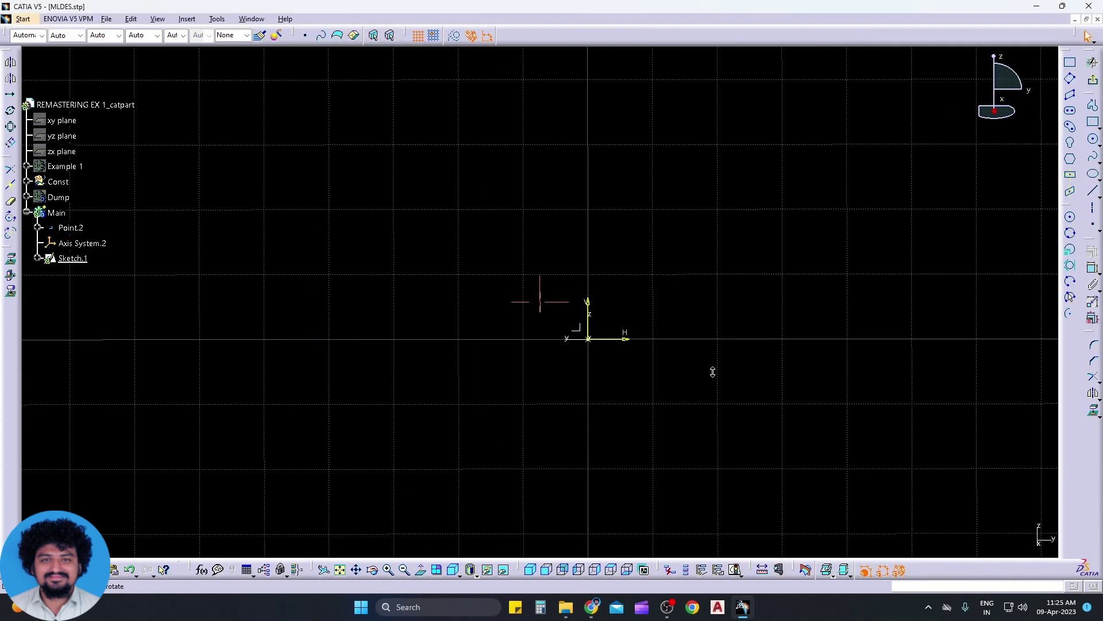
Step: Turn off the sketch grid and show the Dump body as a reference for the sketch
{"action": "left_click", "coordinate": [416, 37]}
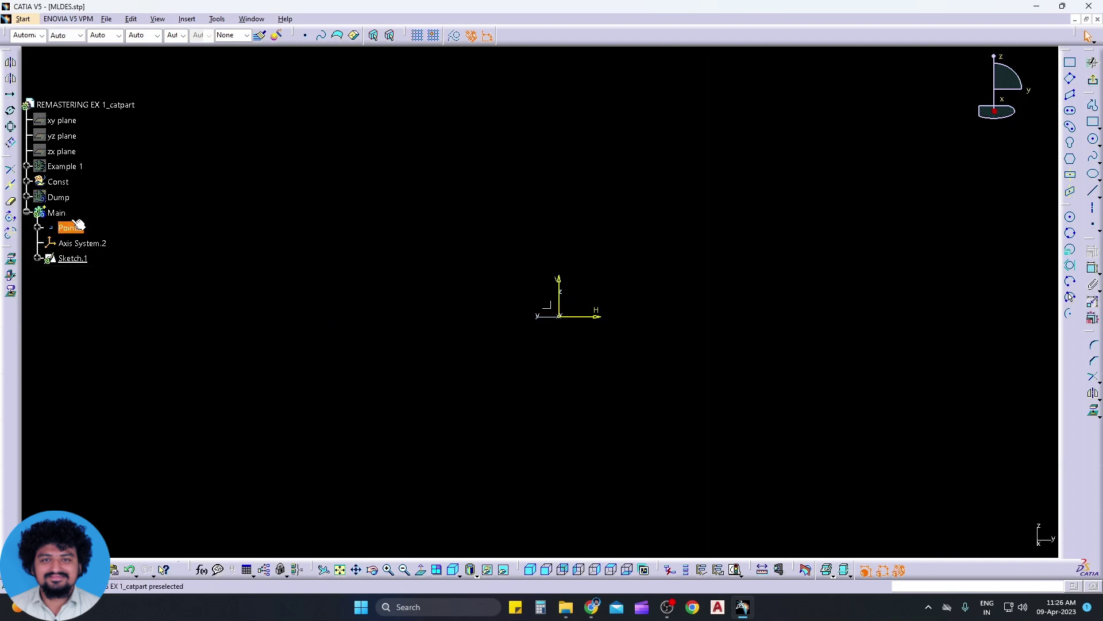
{"action": "right_click", "coordinate": [49, 202]}
{"action": "left_click", "coordinate": [87, 234]}
{"action": "middle_click_drag", "start_coordinate": [335, 377], "coordinate": [505, 388]}
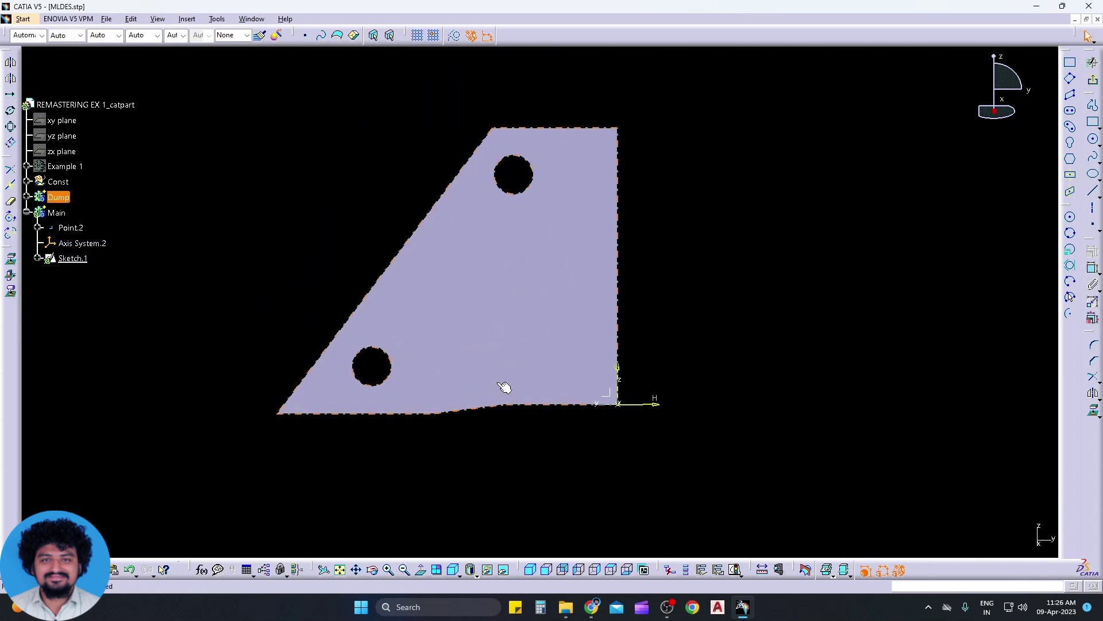
Step: Project the Dump body's side face, including its two hole edges, into the sketch and hide the Dump body
{"action": "left_click", "coordinate": [614, 312]}
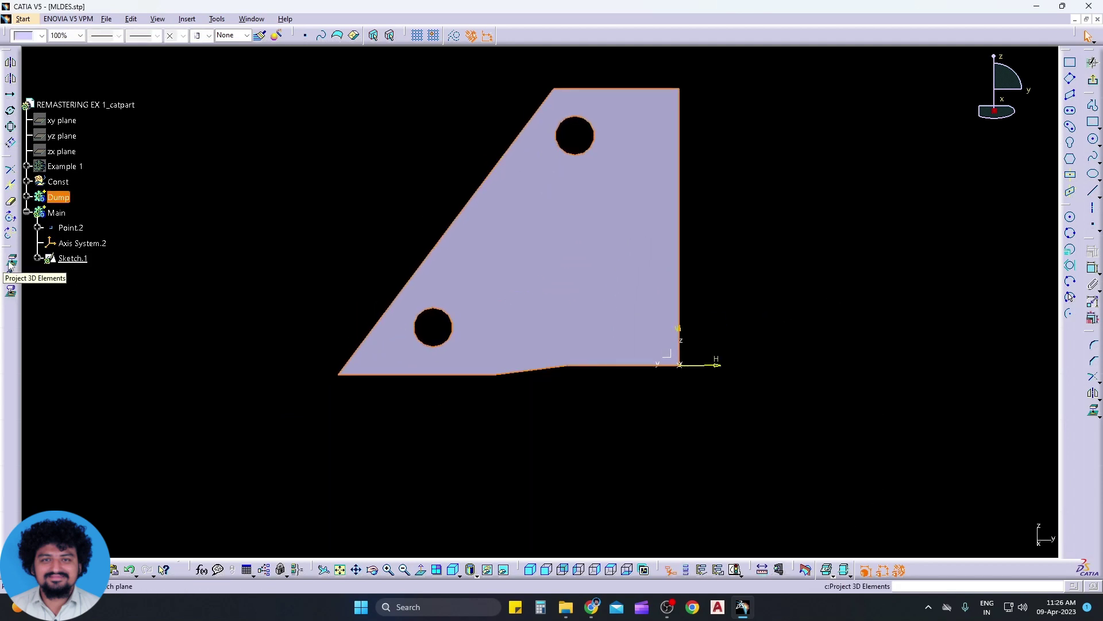
{"action": "left_click", "coordinate": [420, 471]}
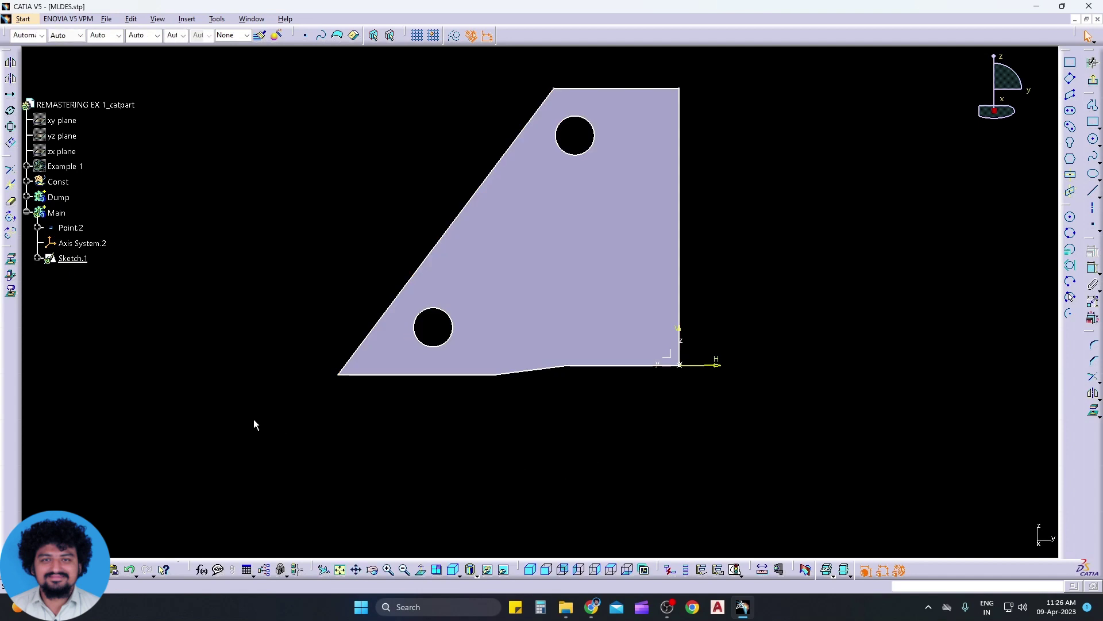
{"action": "right_click", "coordinate": [57, 197]}
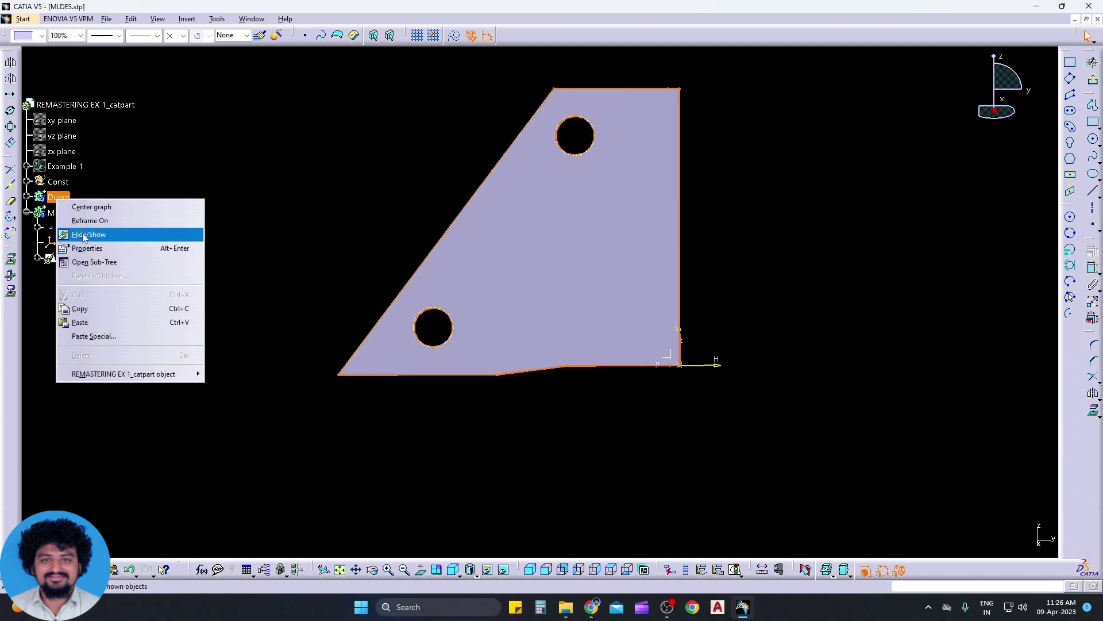
{"action": "left_click", "coordinate": [123, 233]}
Step: Delete the two hole circles from the projected outline, leaving only its straight edges
{"action": "key", "text": "Delete"}
{"action": "left_click", "coordinate": [452, 322]}
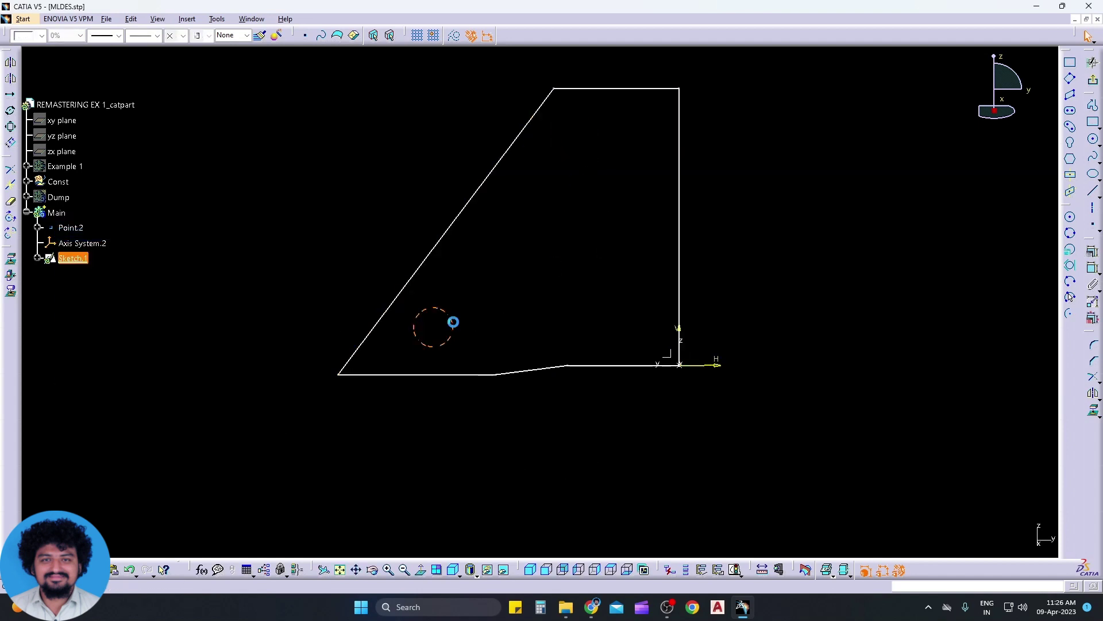
{"action": "key", "text": "Delete"}
Step: Auto-constrain the six outline lines with the V Direction as the reference element, in Chained mode
{"action": "left_click", "coordinate": [339, 569]}
{"action": "left_click_drag", "start_coordinate": [778, 494], "coordinate": [336, 81]}
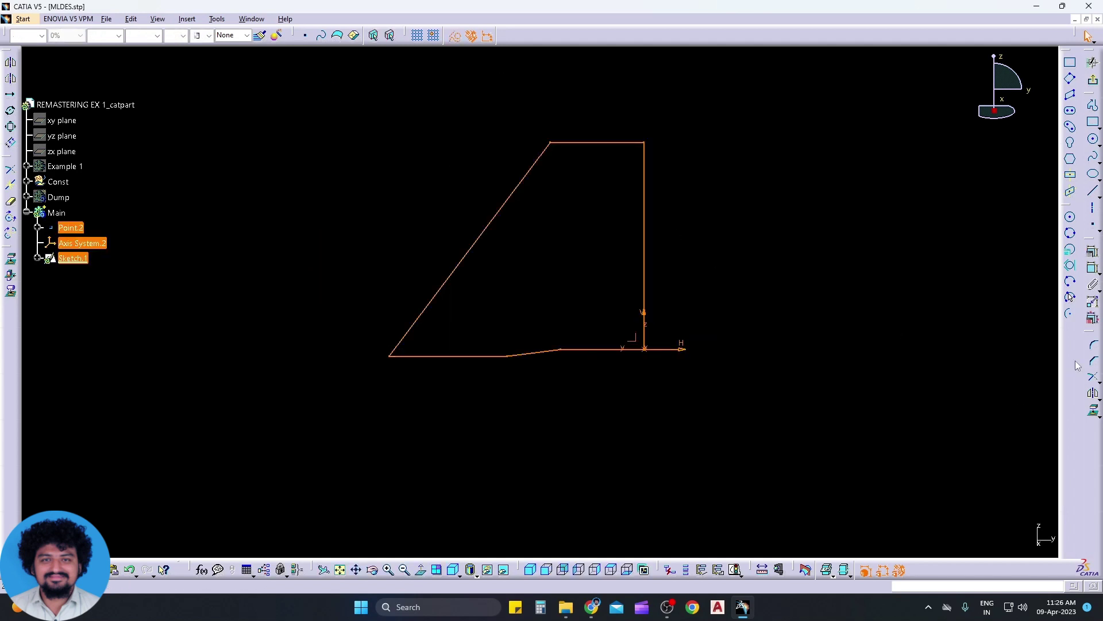
{"action": "left_click", "coordinate": [1094, 286]}
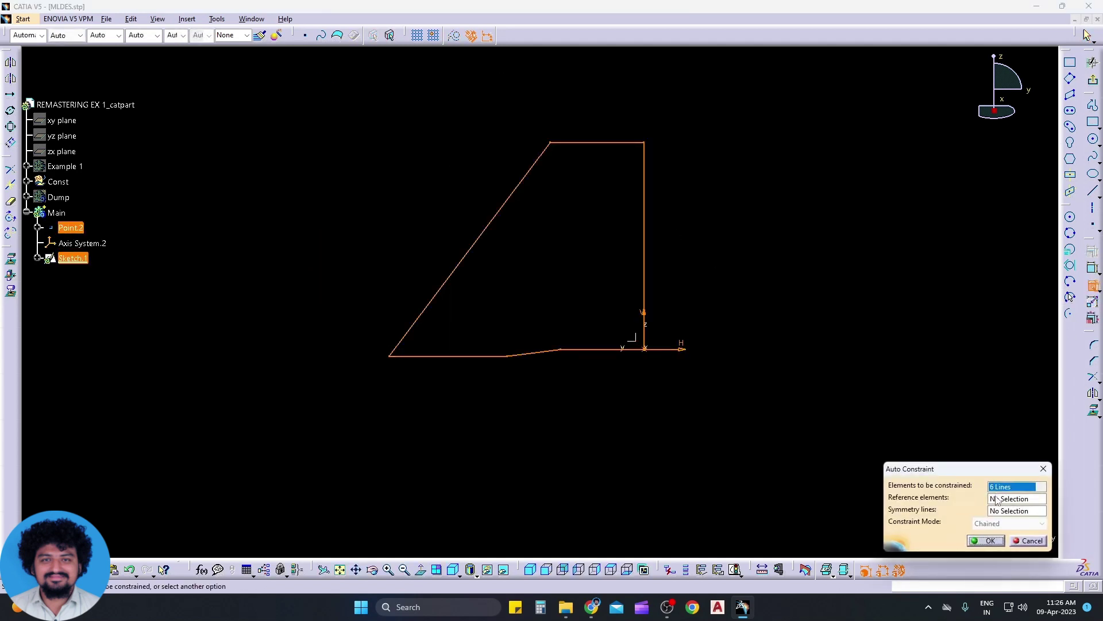
{"action": "left_click", "coordinate": [996, 498]}
{"action": "left_click", "coordinate": [581, 303]}
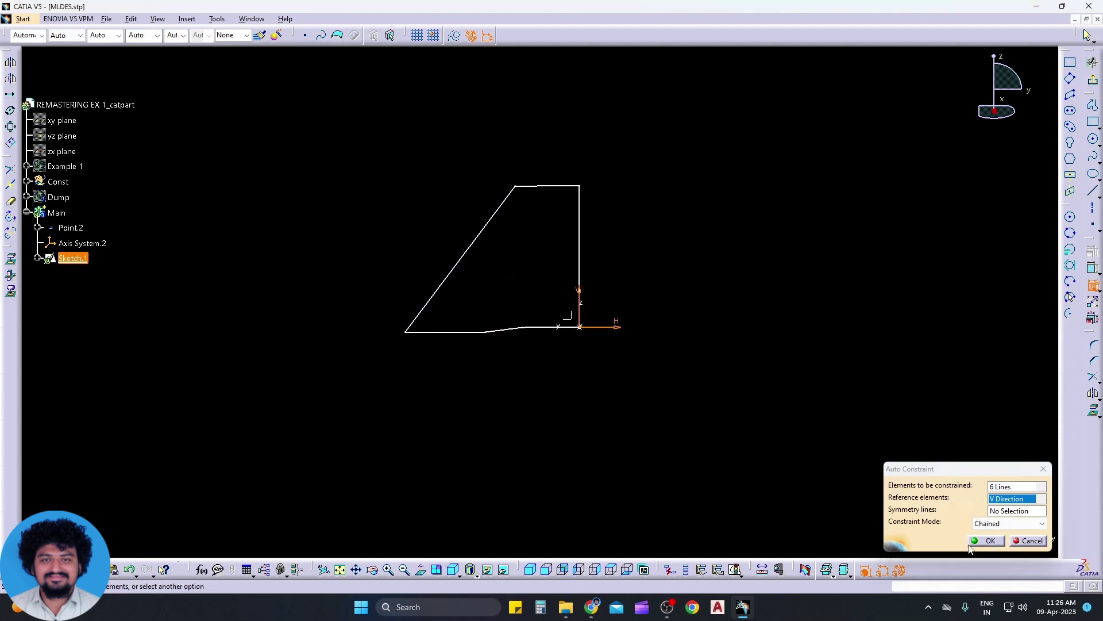
{"action": "key", "text": "Return"}
{"action": "mouse_move", "coordinate": [661, 441]}
{"action": "middle_mouse_down"}
{"action": "mouse_move", "coordinate": [615, 409]}
{"action": "mouse_move", "coordinate": [654, 401]}
{"action": "mouse_move", "coordinate": [662, 438]}
{"action": "middle_mouse_up"}
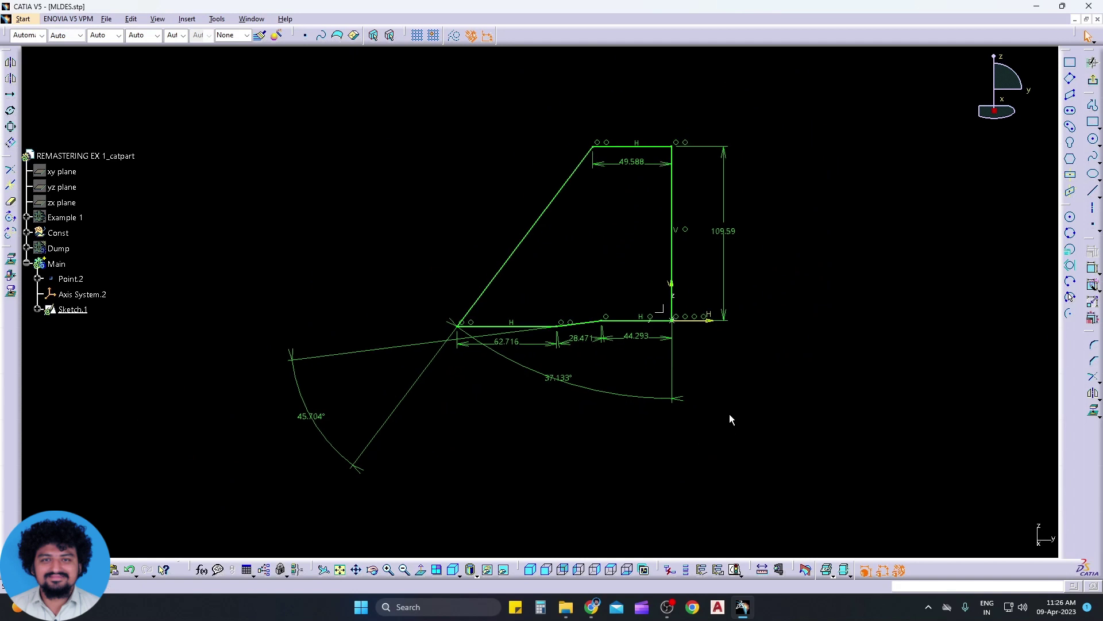
Step: Reposition the two angle dimensions below the outline so that the sketch annotations are easier to read
{"action": "mouse_move", "coordinate": [729, 416]}
{"action": "middle_mouse_down"}
{"action": "mouse_move", "coordinate": [697, 374]}
{"action": "mouse_move", "coordinate": [697, 347]}
{"action": "middle_mouse_up"}
{"action": "left_click", "coordinate": [567, 407]}
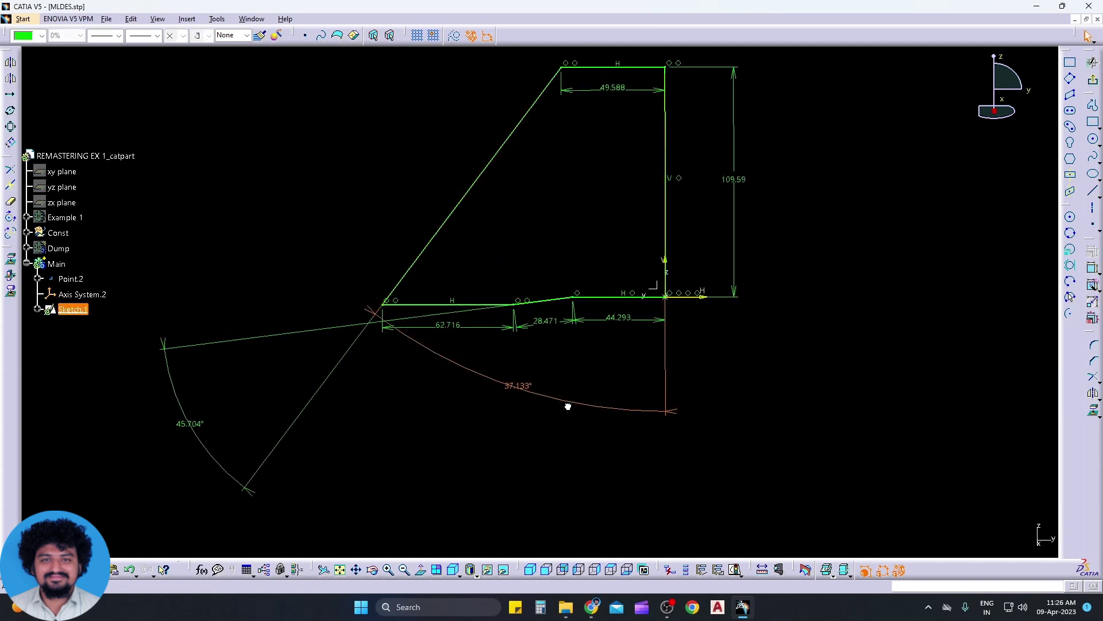
{"action": "left_click_drag", "start_coordinate": [568, 406], "coordinate": [564, 439]}
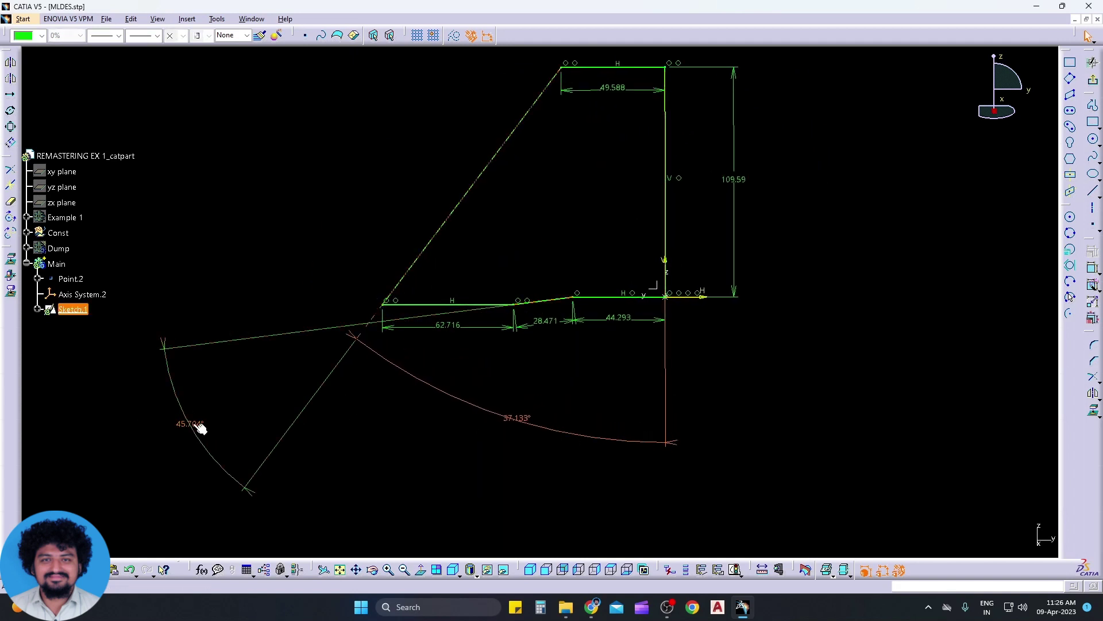
{"action": "mouse_move", "coordinate": [200, 428]}
{"action": "left_mouse_down"}
{"action": "mouse_move", "coordinate": [229, 389]}
{"action": "mouse_move", "coordinate": [428, 323]}
{"action": "mouse_move", "coordinate": [232, 402]}
{"action": "left_mouse_up"}
{"action": "mouse_move", "coordinate": [370, 425]}
{"action": "middle_mouse_down"}
{"action": "mouse_move", "coordinate": [369, 402]}
{"action": "mouse_move", "coordinate": [380, 434]}
{"action": "mouse_move", "coordinate": [396, 442]}
{"action": "middle_mouse_up"}
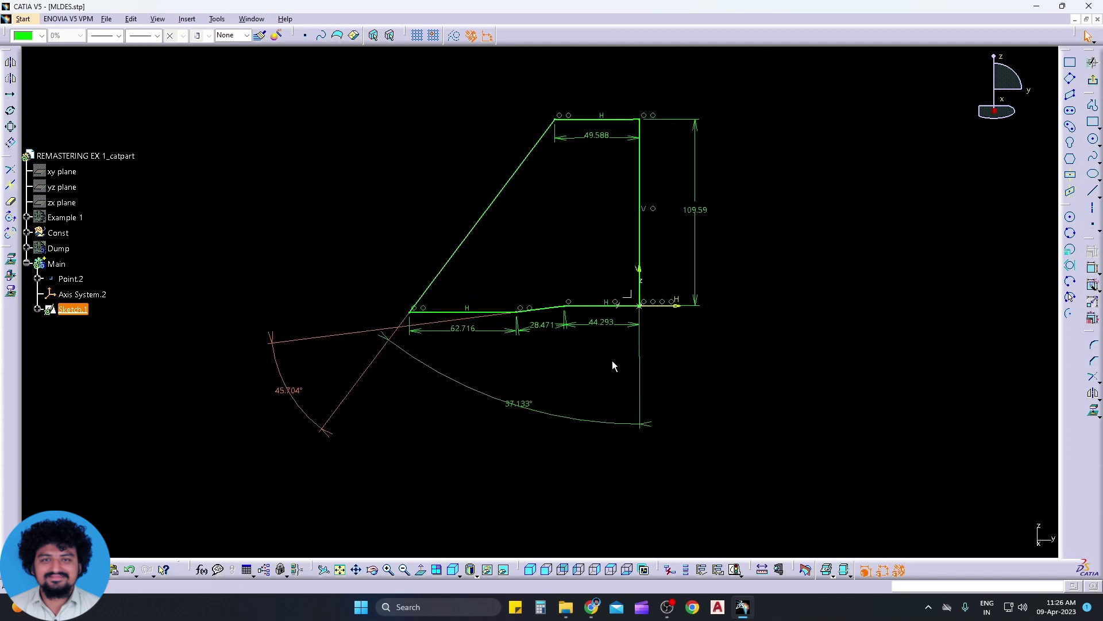
Step: Show the Dump body again and exit the sketch
{"action": "right_click", "coordinate": [68, 248]}
{"action": "left_click", "coordinate": [92, 263]}
{"action": "middle_click_drag", "start_coordinate": [534, 374], "coordinate": [584, 368]}
Step: Start a pad of Sketch.1 and measure between the Dump body's two outer side faces for its length
{"action": "left_click", "coordinate": [1093, 143]}
{"action": "left_click", "coordinate": [80, 312]}
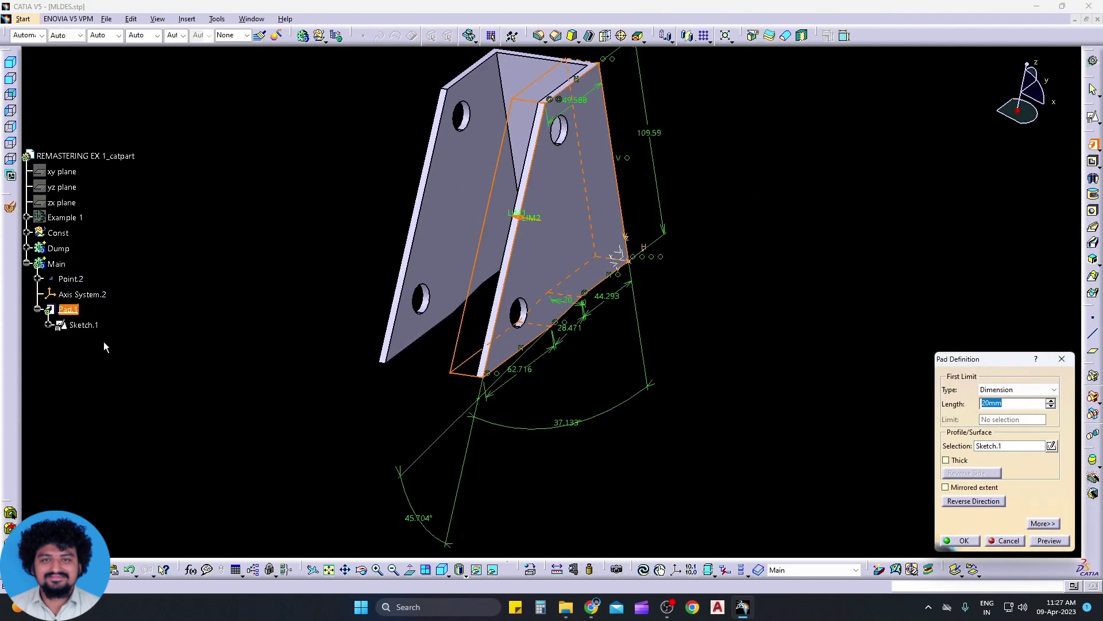
{"action": "right_click", "coordinate": [997, 407]}
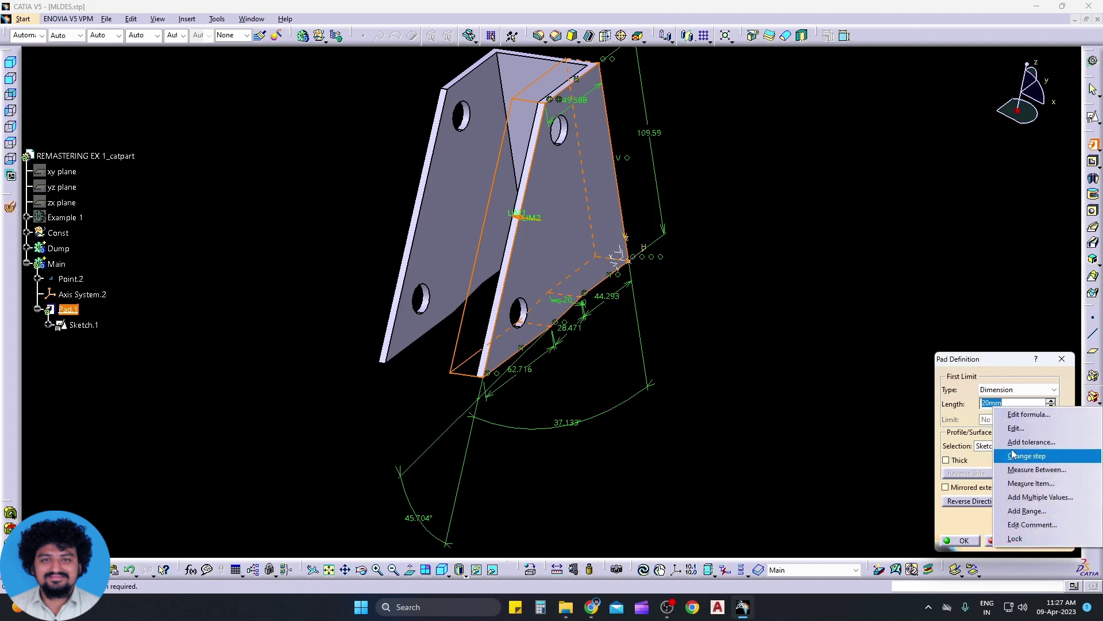
{"action": "left_click", "coordinate": [1036, 470]}
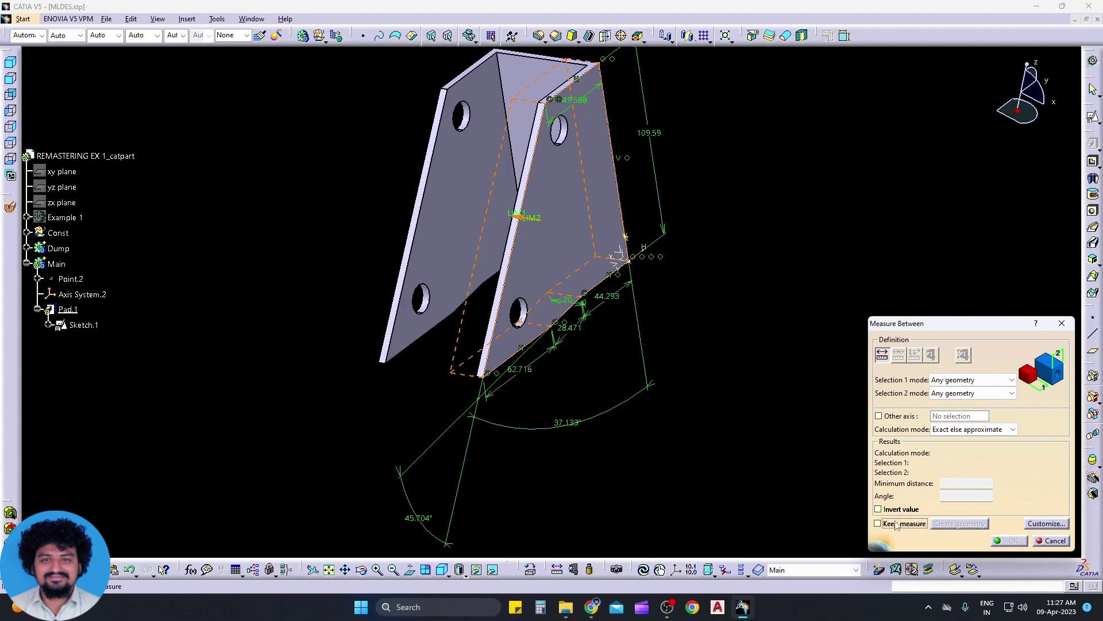
{"action": "middle_click_drag", "start_coordinate": [672, 446], "coordinate": [667, 460]}
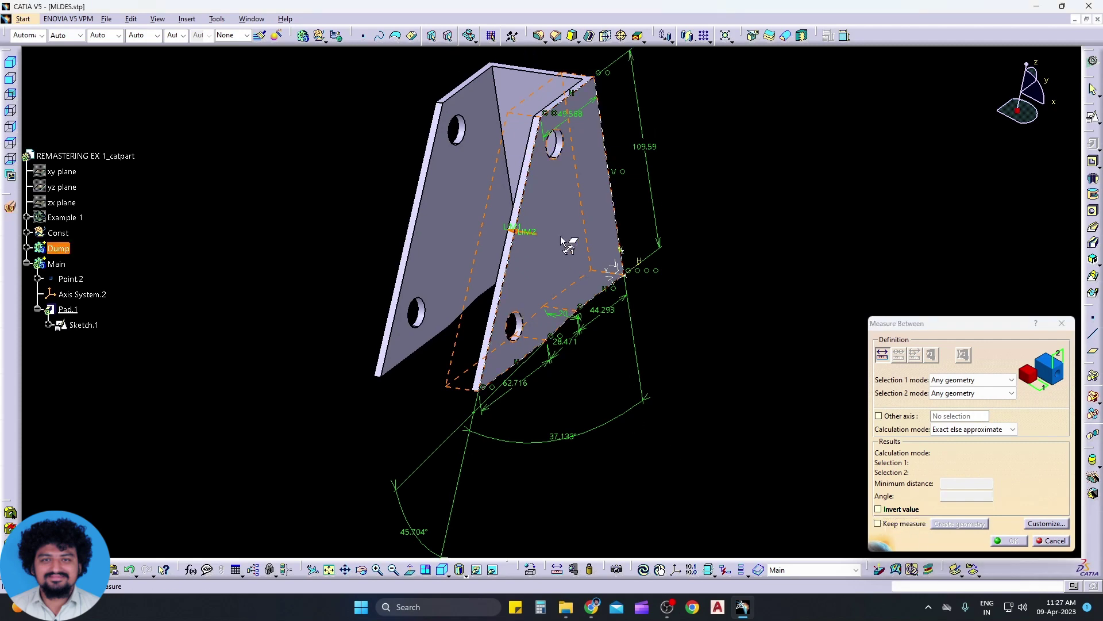
{"action": "left_click", "coordinate": [561, 235]}
{"action": "middle_click_drag", "start_coordinate": [560, 235], "coordinate": [463, 197]}
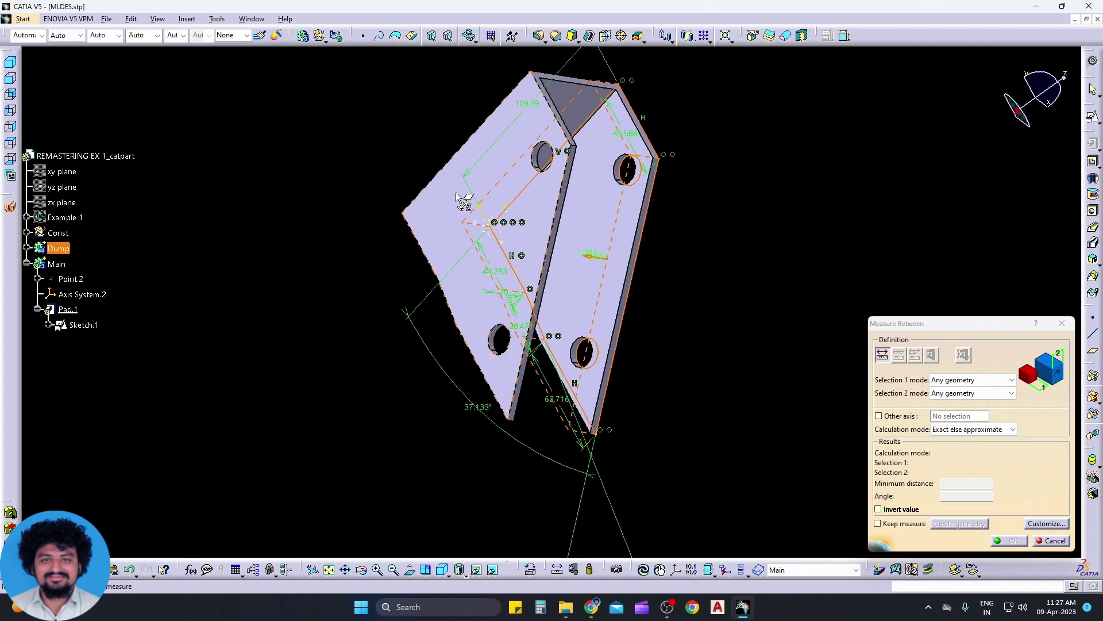
{"action": "left_click", "coordinate": [463, 197]}
{"action": "middle_click_drag", "start_coordinate": [697, 315], "coordinate": [531, 380]}
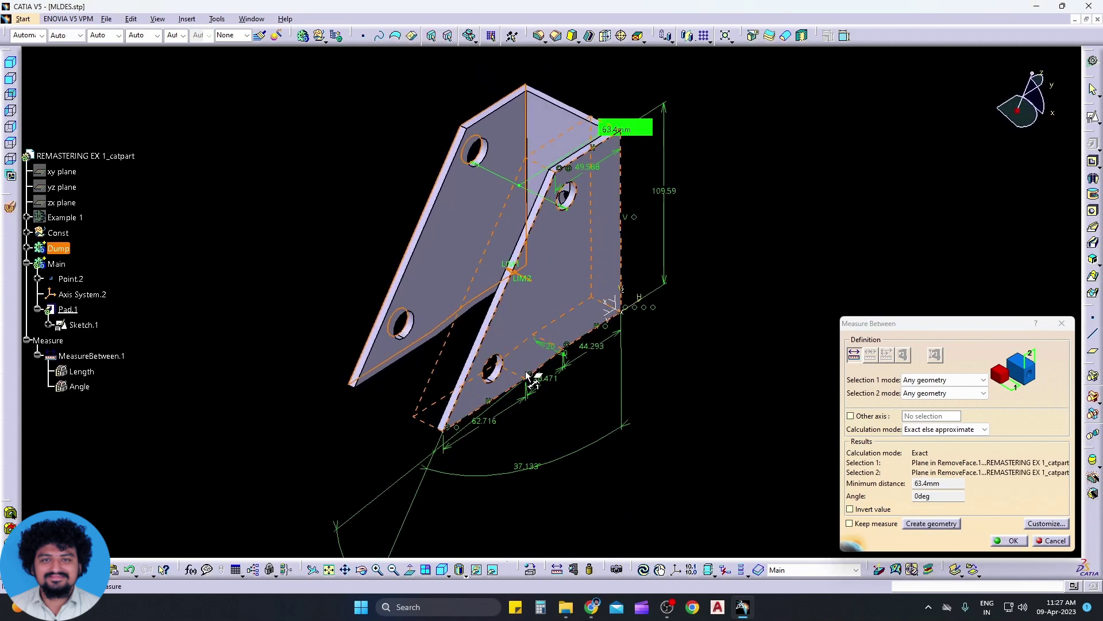
Step: Apply the measured 63.4 mm as the pad length and create the pad
{"action": "left_click", "coordinate": [1021, 544]}
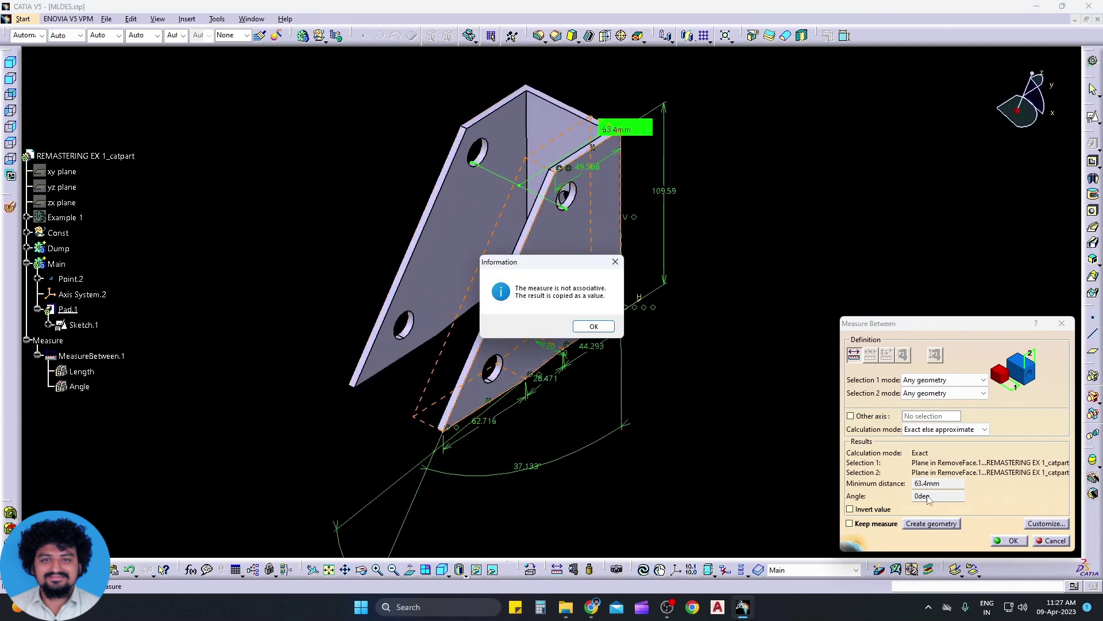
{"action": "left_click", "coordinate": [594, 326]}
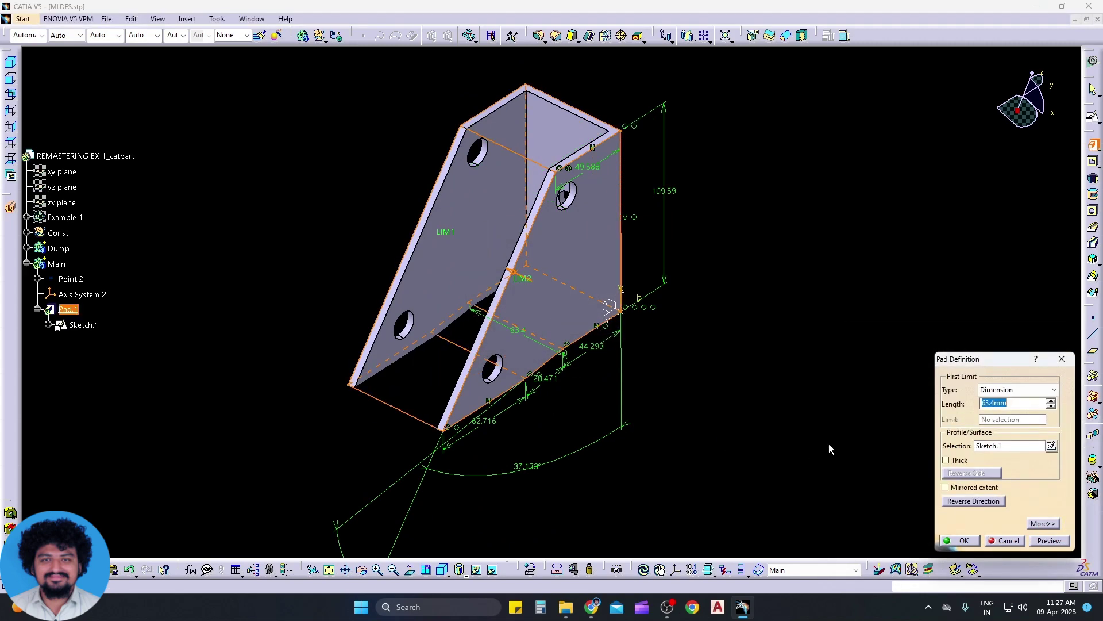
{"action": "left_click", "coordinate": [1049, 540]}
{"action": "left_click", "coordinate": [961, 540]}
{"action": "middle_click_drag", "start_coordinate": [238, 364], "coordinate": [500, 437]}
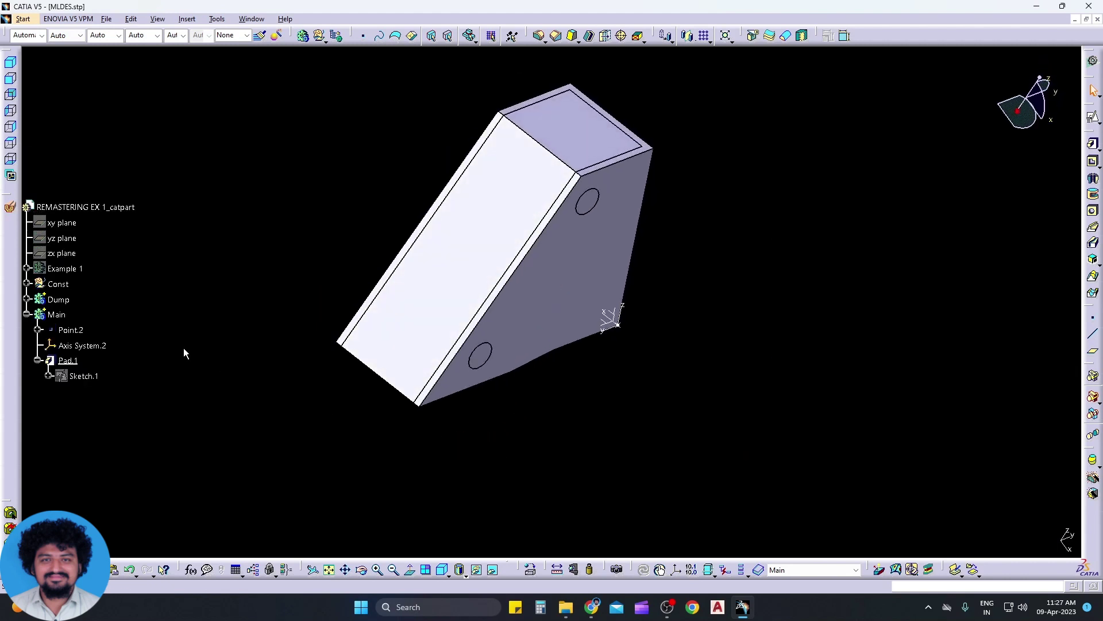
Step: Hide the Dump body so that only the Main pad is displayed
{"action": "left_click", "coordinate": [60, 300]}
{"action": "left_click", "coordinate": [367, 399]}
{"action": "middle_click_drag", "start_coordinate": [582, 449], "coordinate": [548, 434]}
{"action": "right_click", "coordinate": [60, 299]}
{"action": "left_click", "coordinate": [91, 333]}
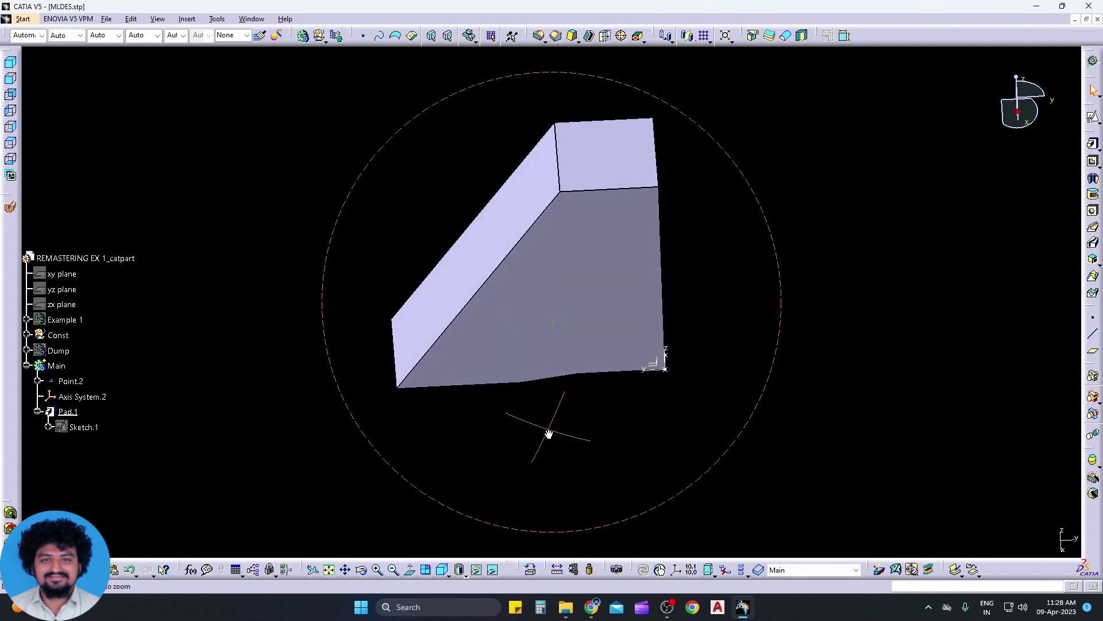
Step: Start an edge fillet on the two long edges of the pad's upright back face
{"action": "left_click", "coordinate": [538, 36]}
{"action": "middle_click_drag", "start_coordinate": [561, 123], "coordinate": [594, 283]}
{"action": "left_click", "coordinate": [593, 283]}
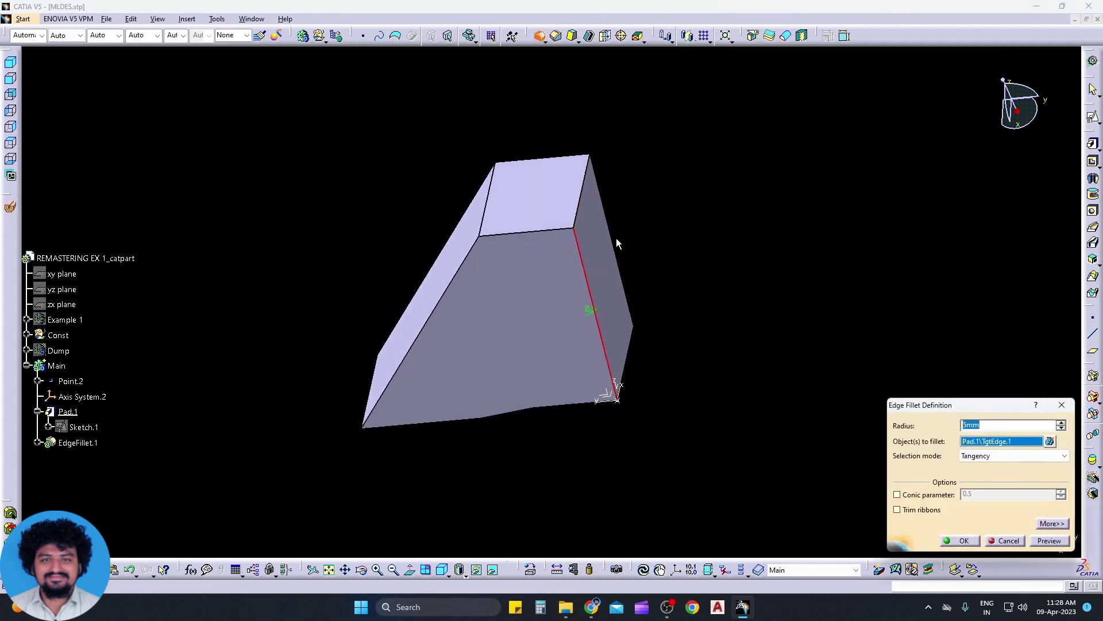
{"action": "left_click", "coordinate": [612, 233]}
Step: Show Example 1 in place of Main and set the fillet radius to 14.2 mm by measuring its outer bend arc
{"action": "right_click", "coordinate": [970, 425]}
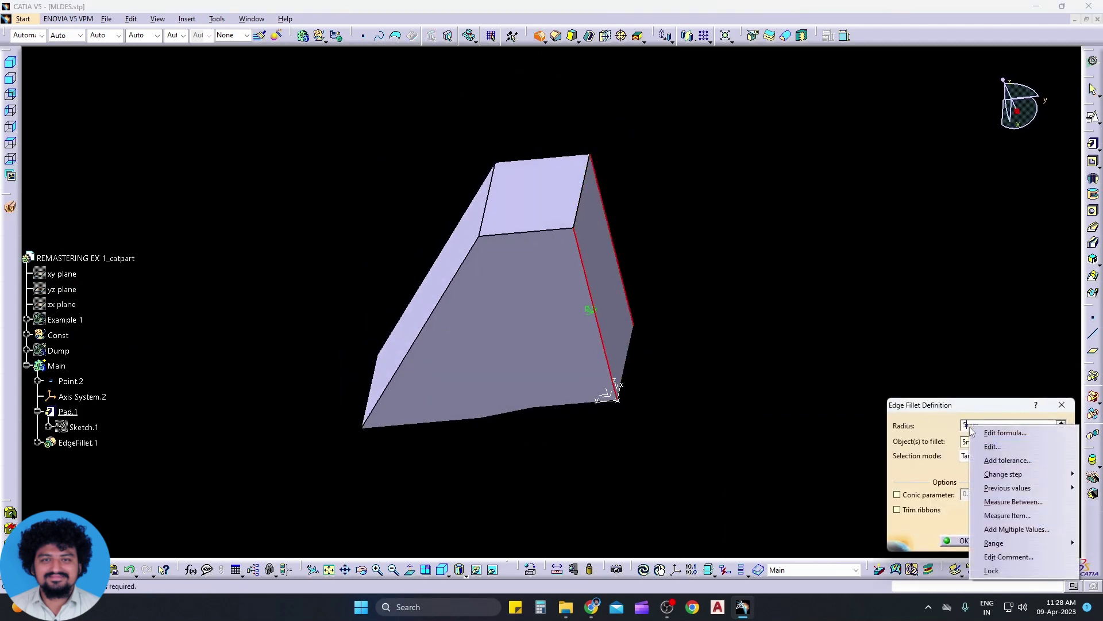
{"action": "left_click", "coordinate": [1004, 520]}
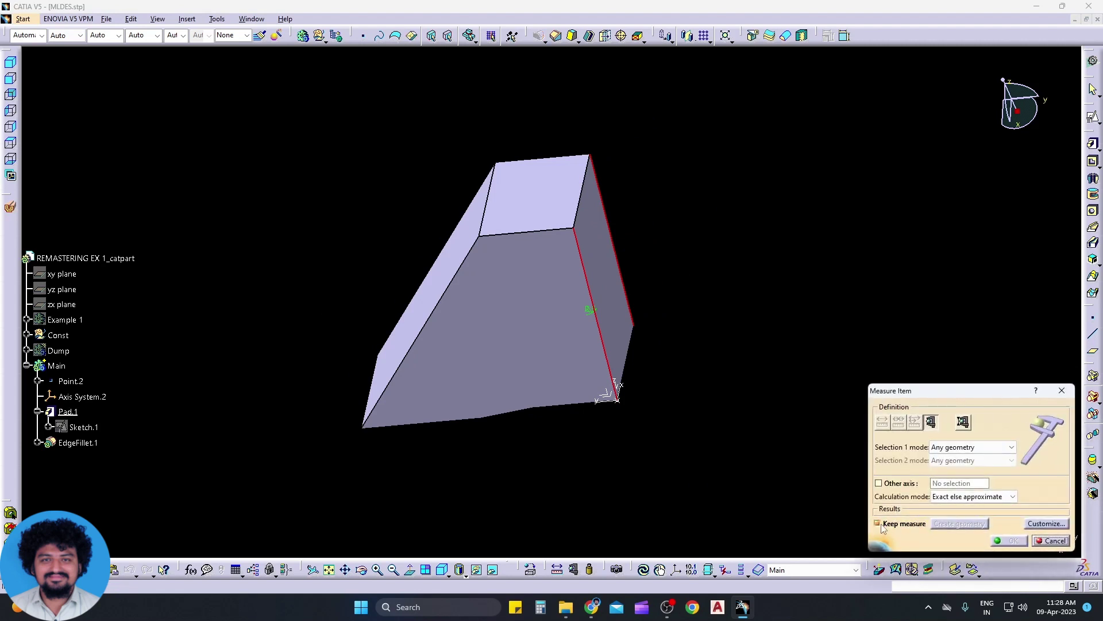
{"action": "right_click", "coordinate": [61, 319]}
{"action": "left_click", "coordinate": [86, 357]}
{"action": "right_click", "coordinate": [54, 366]}
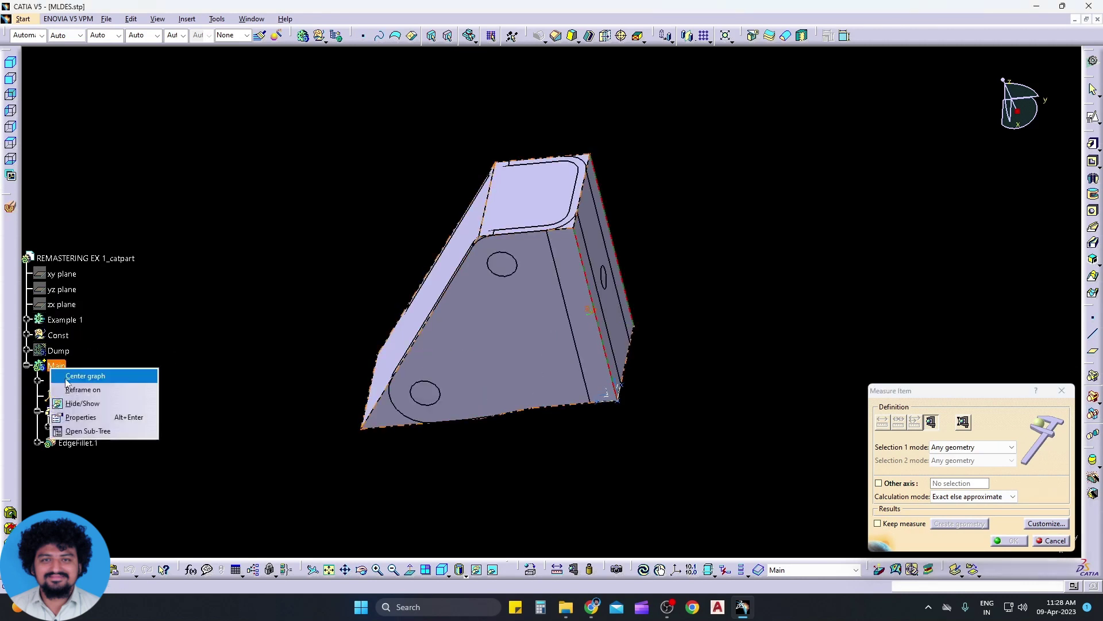
{"action": "left_click", "coordinate": [83, 389]}
{"action": "middle_click_drag", "start_coordinate": [192, 402], "coordinate": [472, 228]}
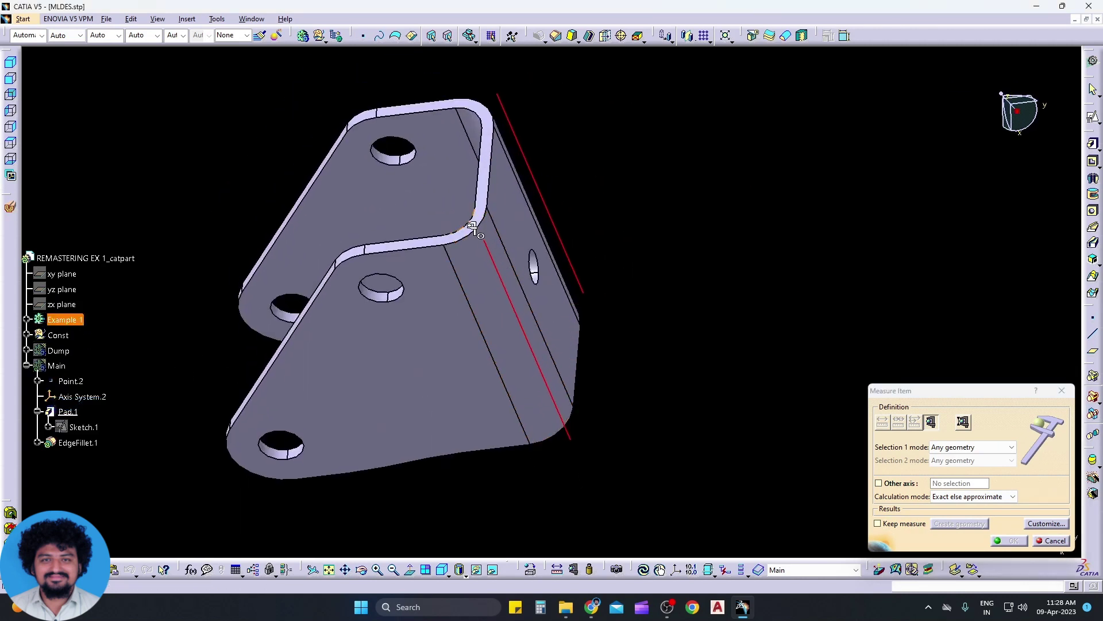
{"action": "left_click", "coordinate": [477, 232]}
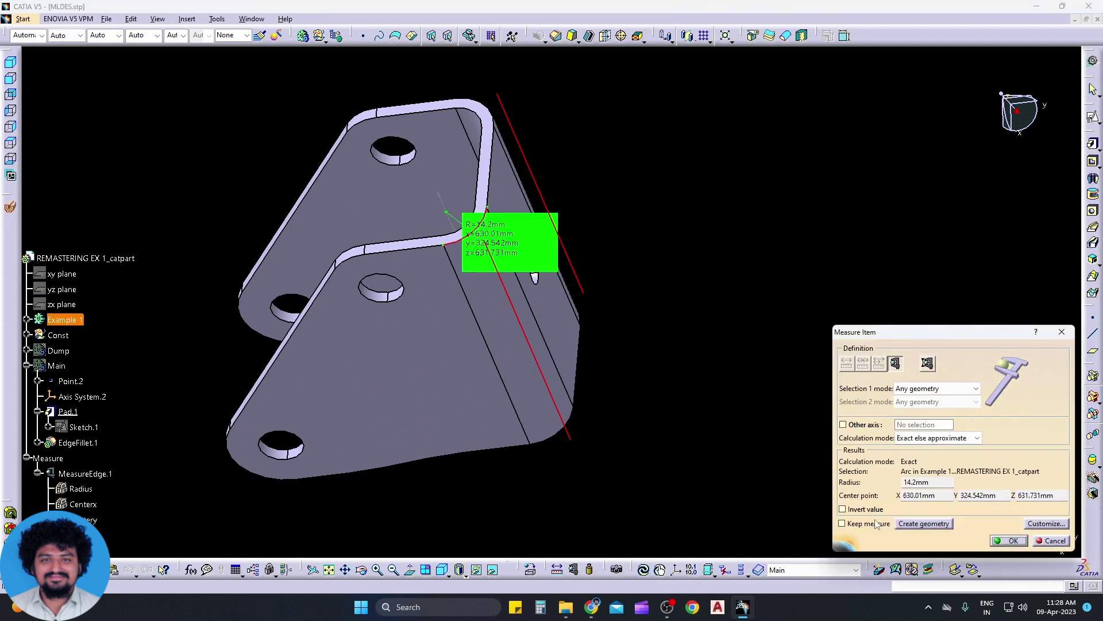
{"action": "left_click", "coordinate": [1011, 543]}
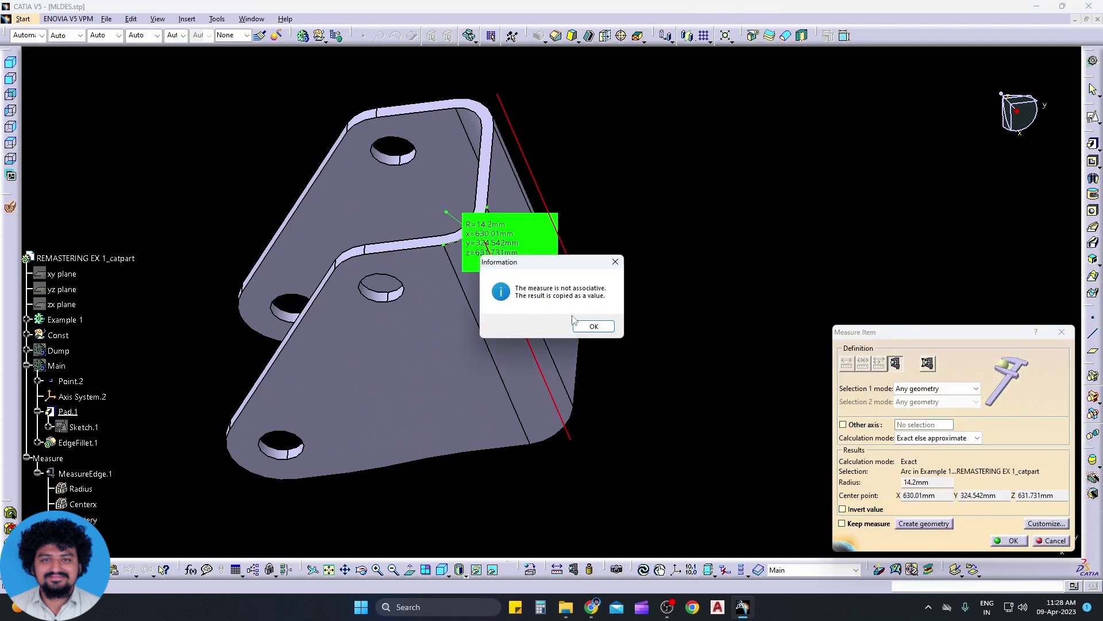
{"action": "left_click", "coordinate": [611, 327]}
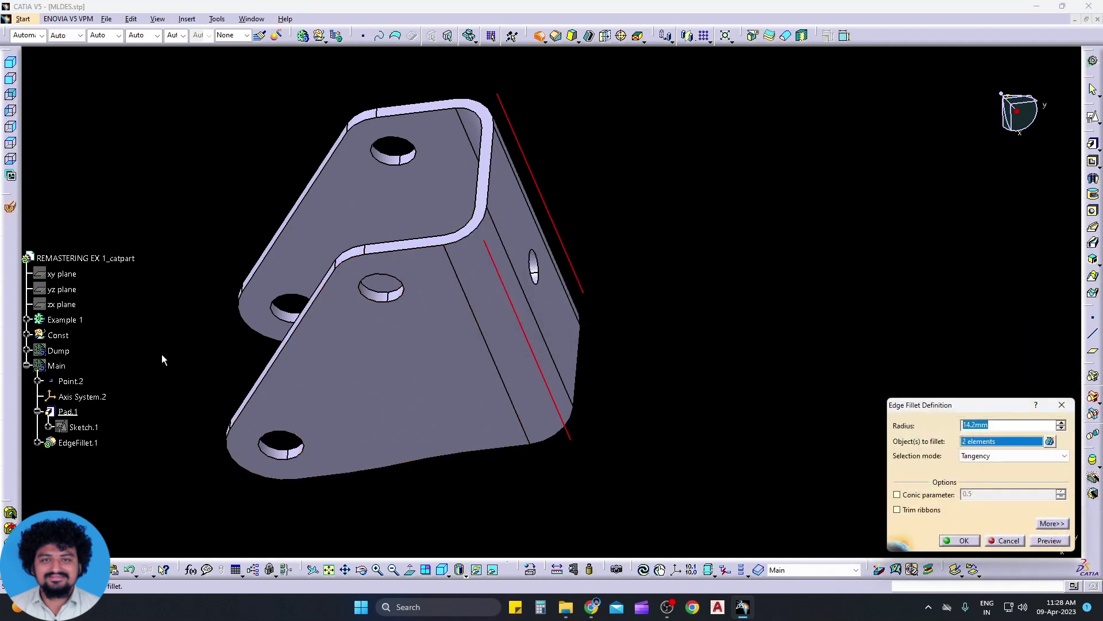
Step: Hide Example 1, show Main again and create the fillet on the back edges
{"action": "right_click", "coordinate": [46, 320]}
{"action": "left_click", "coordinate": [86, 353]}
{"action": "right_click", "coordinate": [53, 365]}
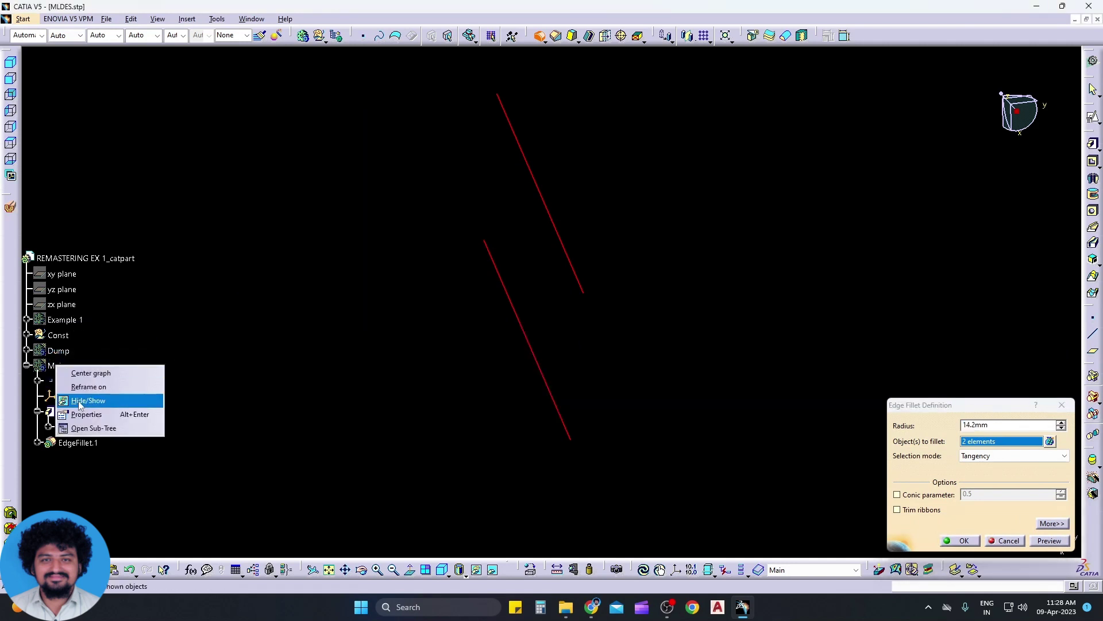
{"action": "left_click", "coordinate": [87, 399]}
{"action": "left_click", "coordinate": [1047, 543]}
{"action": "left_click", "coordinate": [959, 542]}
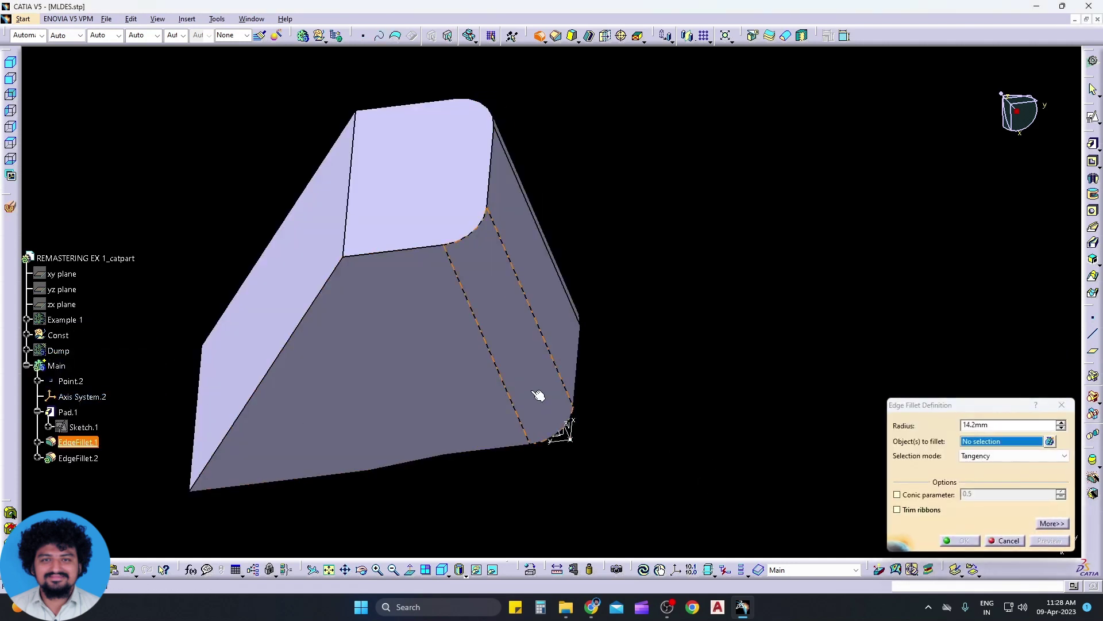
Step: Start an edge fillet between the pad's top and sloping faces, taking its 15 mm radius by measuring Example 1's matching arc with Main hidden
{"action": "middle_click_drag", "start_coordinate": [538, 394], "coordinate": [579, 343]}
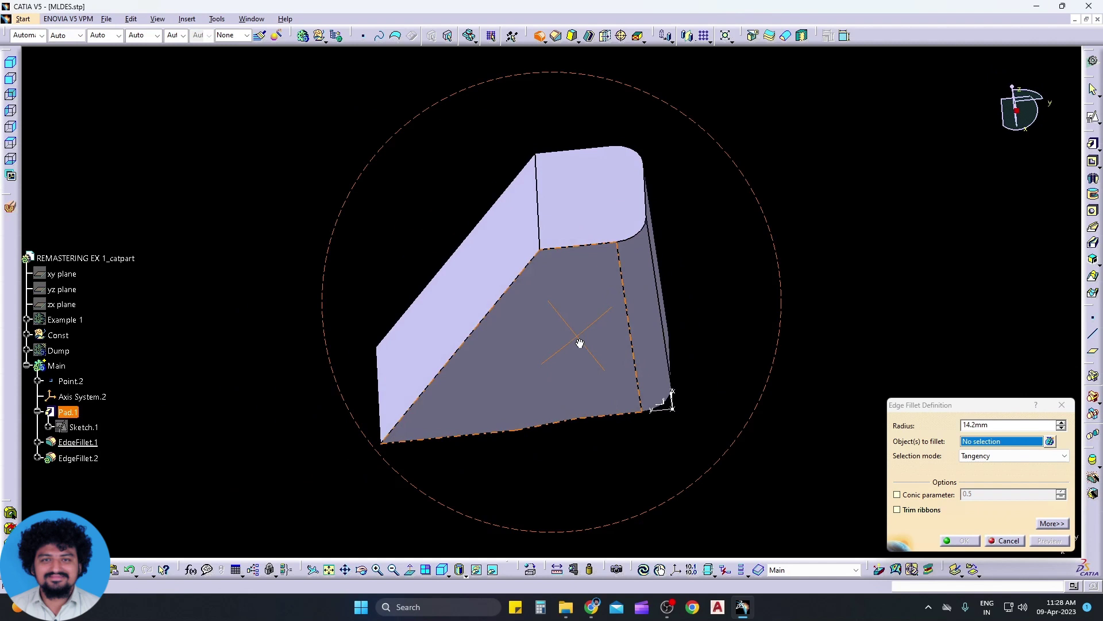
{"action": "left_click", "coordinate": [542, 233]}
{"action": "right_click", "coordinate": [977, 424]}
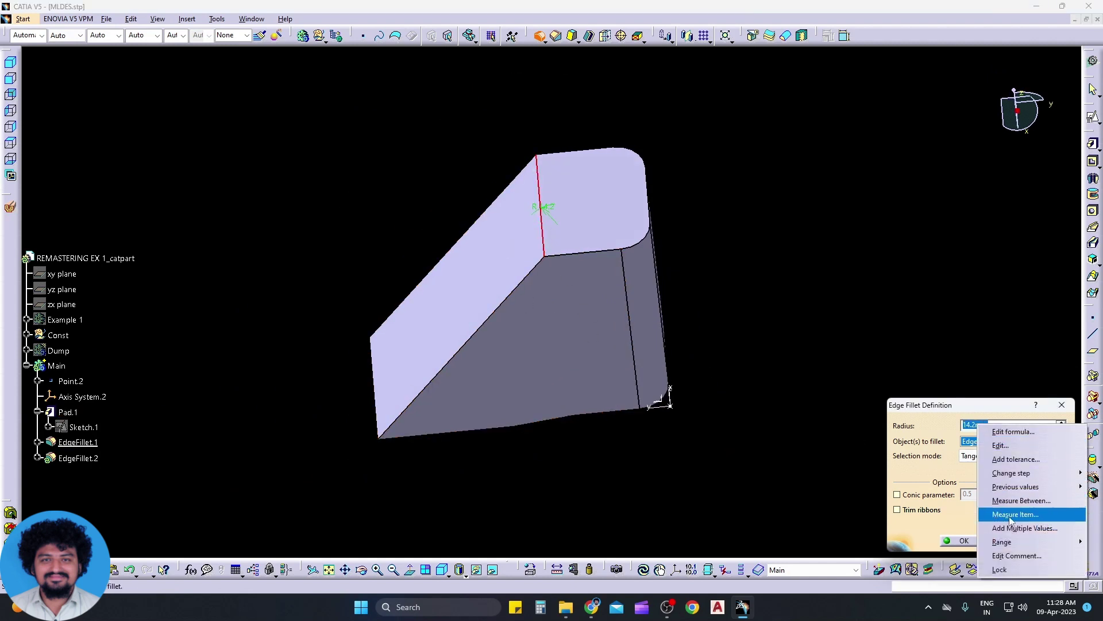
{"action": "left_click", "coordinate": [1017, 514]}
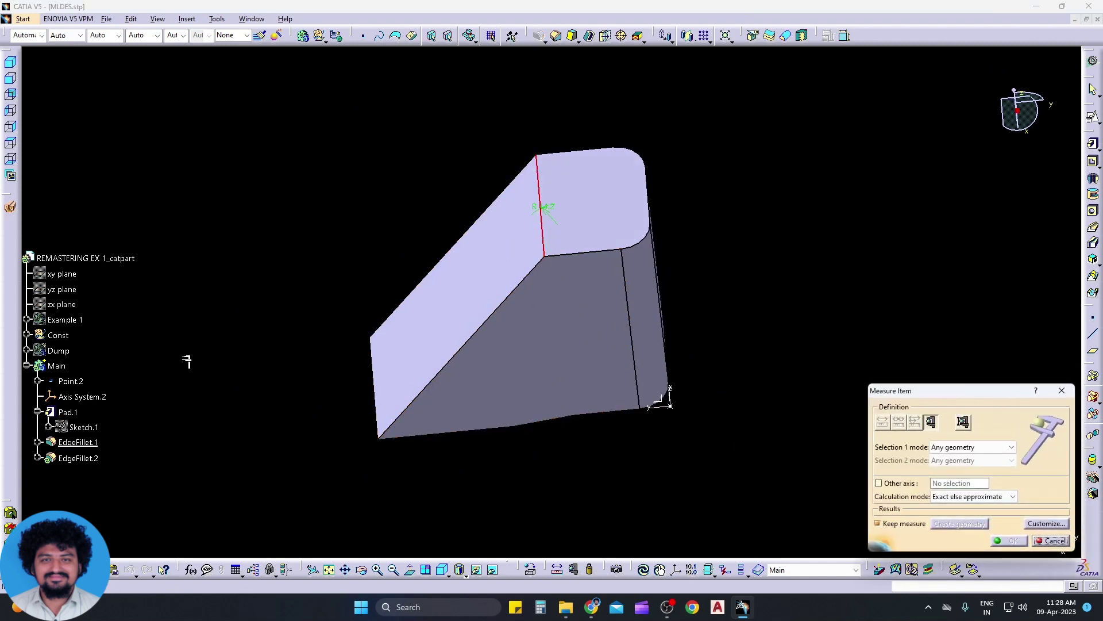
{"action": "right_click", "coordinate": [56, 365]}
{"action": "left_click", "coordinate": [87, 399]}
{"action": "right_click", "coordinate": [57, 320]}
{"action": "left_click", "coordinate": [83, 357]}
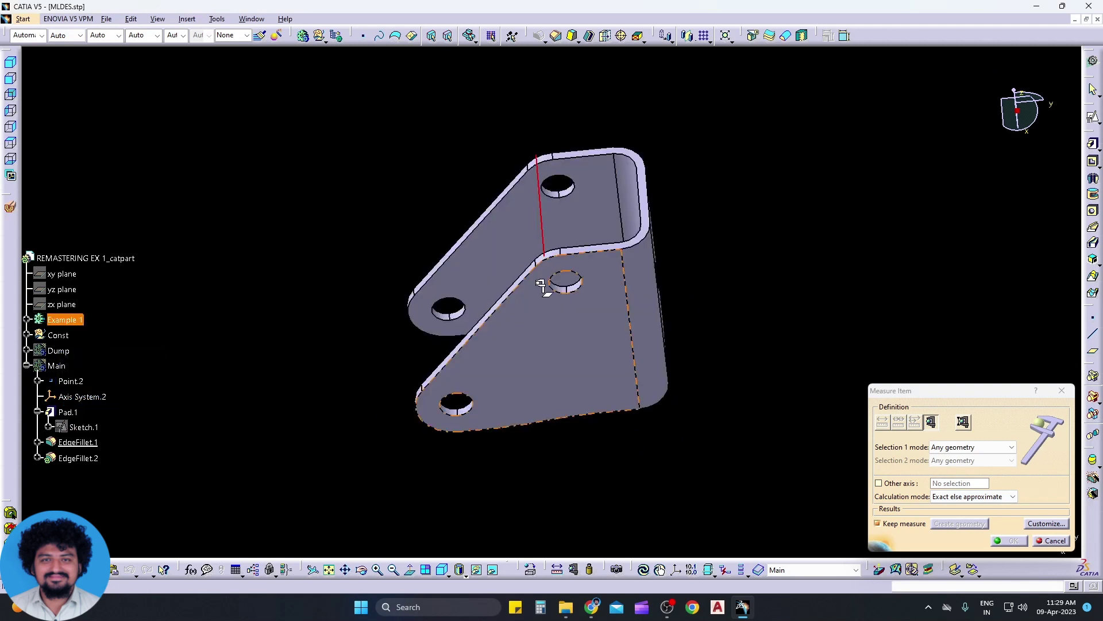
{"action": "left_click", "coordinate": [550, 260]}
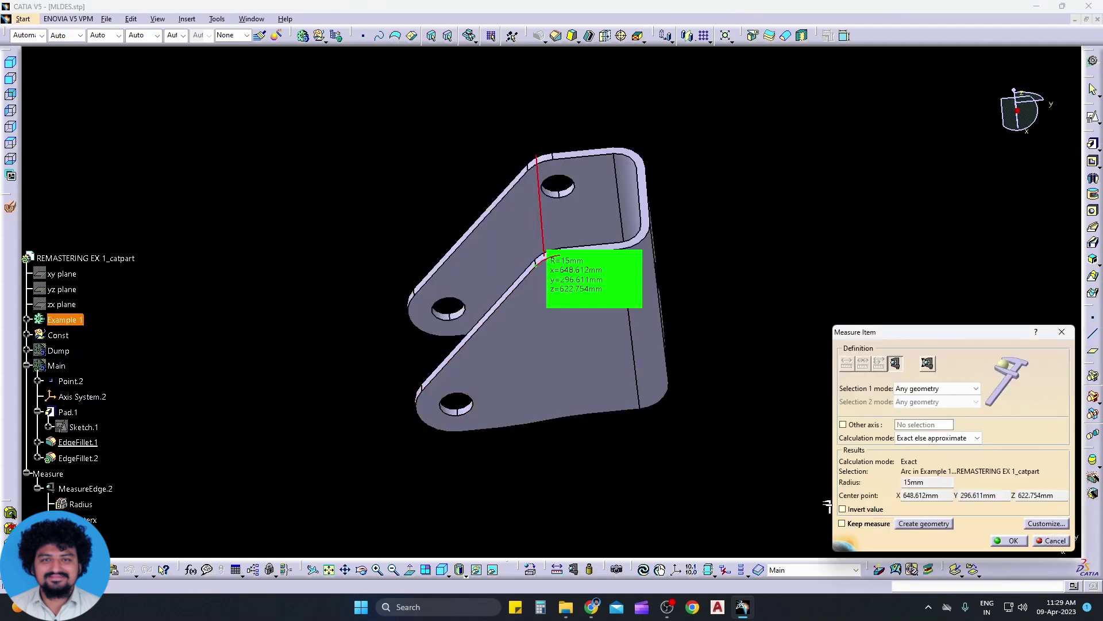
{"action": "left_click", "coordinate": [1014, 541]}
{"action": "left_click", "coordinate": [594, 326]}
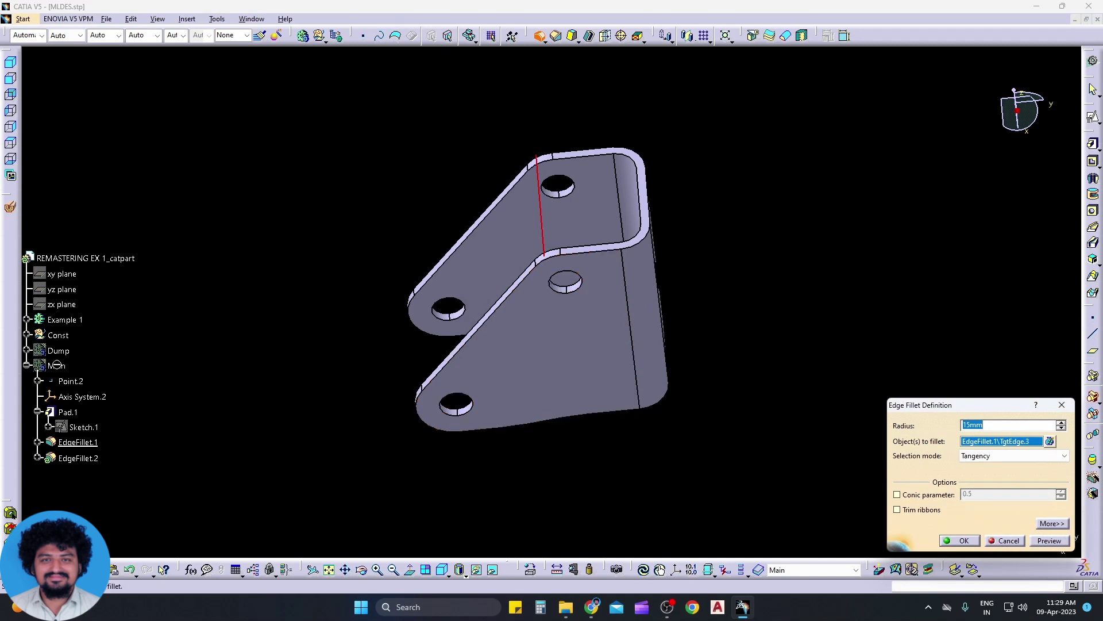
Step: Show Main again, then preview and create the 15 mm fillet on the edge between the top and sloping faces
{"action": "right_click", "coordinate": [56, 365]}
{"action": "left_click", "coordinate": [84, 402]}
{"action": "left_click", "coordinate": [1051, 541]}
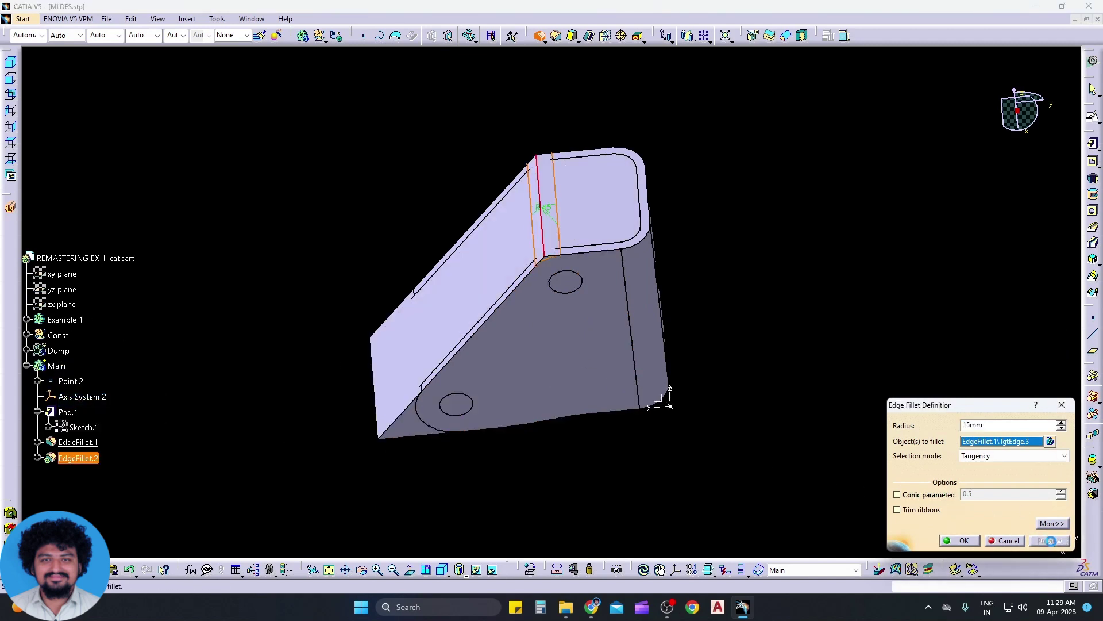
{"action": "left_click", "coordinate": [955, 542]}
Step: Fillet the lower edge of the sloping face at 18.75 mm by measuring Example 1's matching rounded end
{"action": "middle_click_drag", "start_coordinate": [650, 510], "coordinate": [622, 413]}
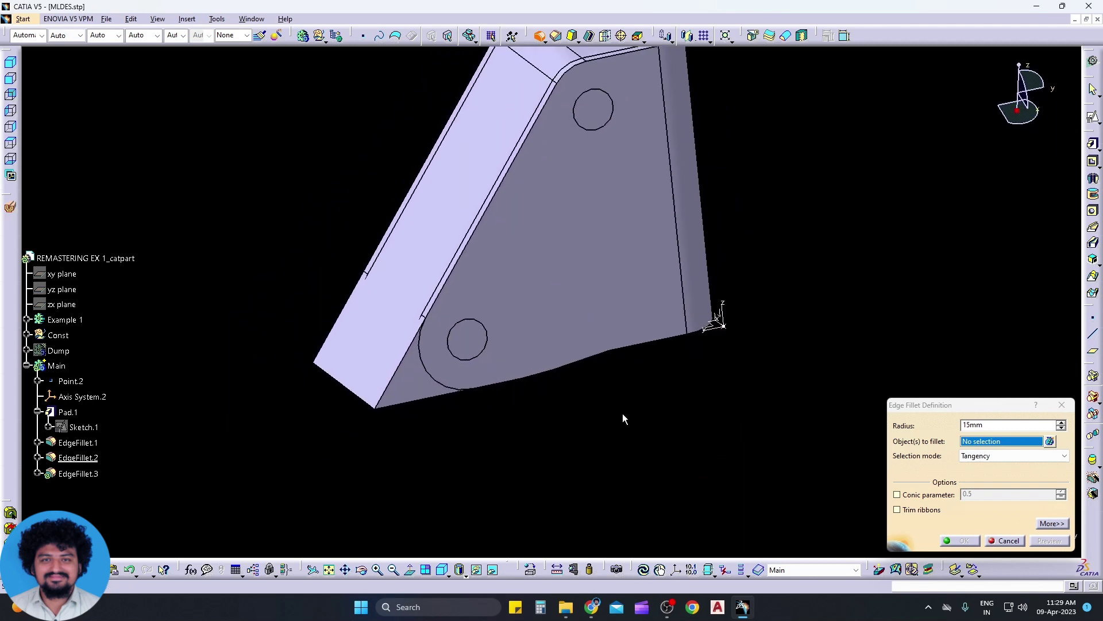
{"action": "left_click", "coordinate": [357, 397]}
{"action": "middle_click_drag", "start_coordinate": [358, 397], "coordinate": [552, 436]}
{"action": "right_click", "coordinate": [988, 427]}
{"action": "left_click", "coordinate": [1025, 516]}
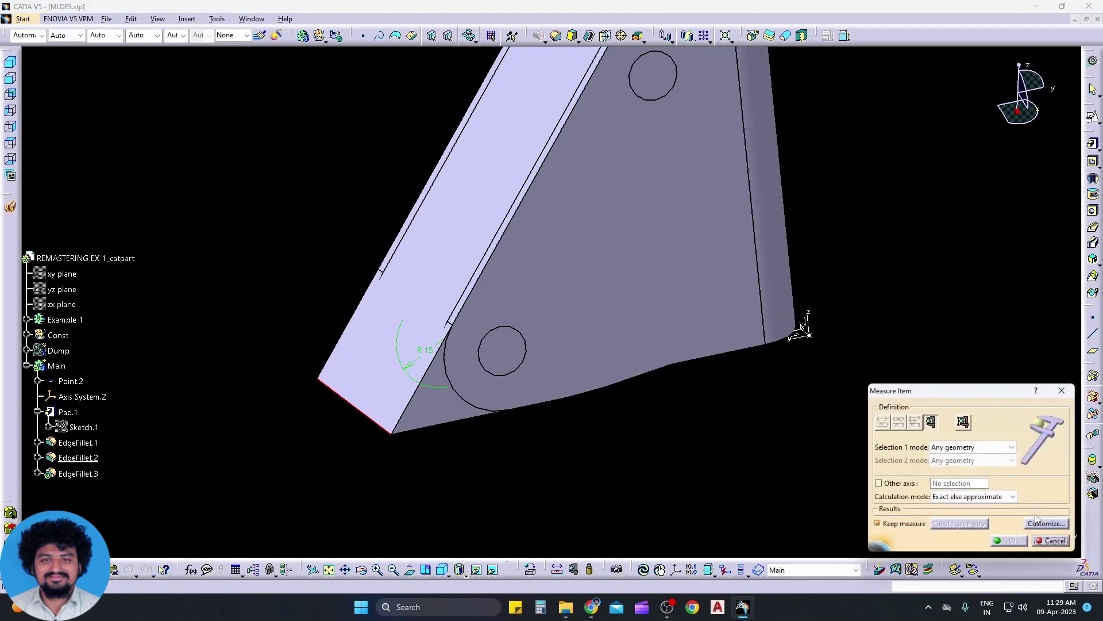
{"action": "left_click", "coordinate": [477, 409]}
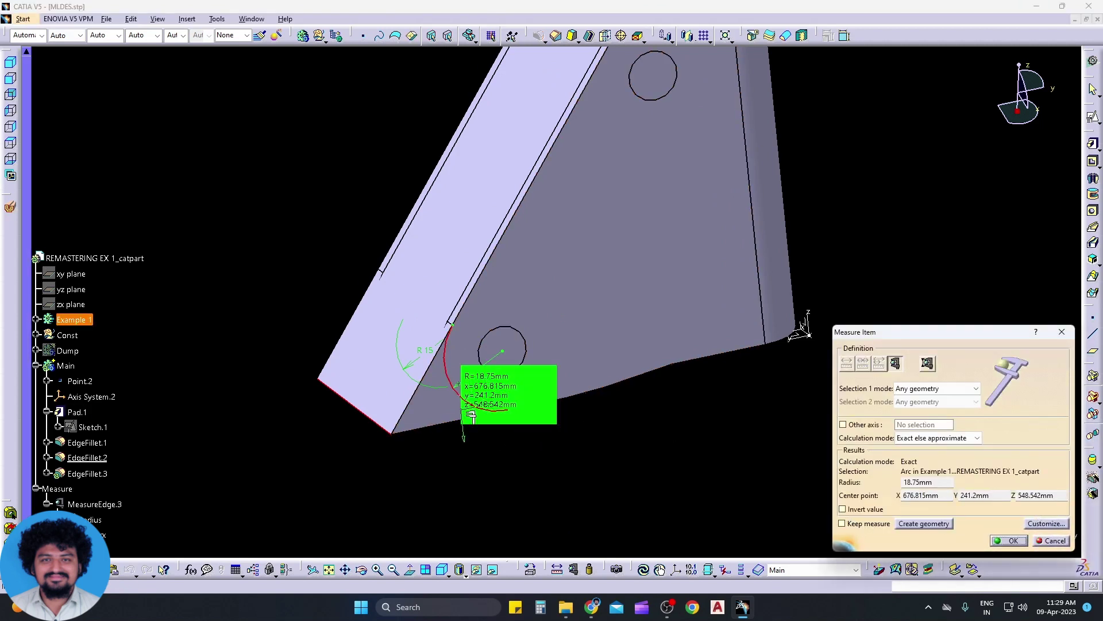
{"action": "left_click", "coordinate": [1012, 541]}
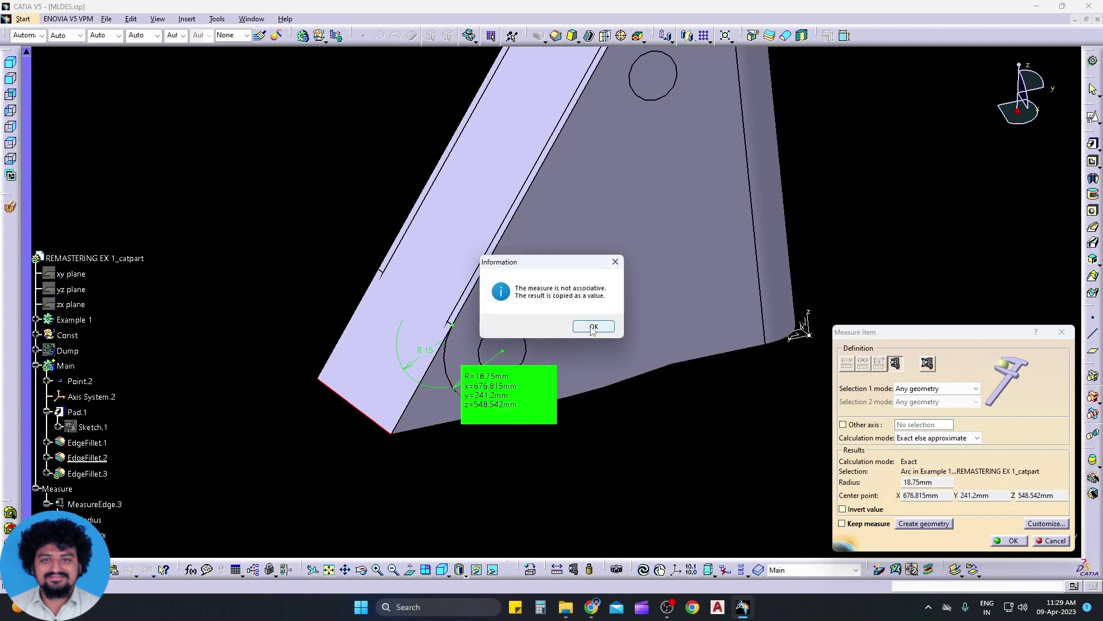
{"action": "left_click", "coordinate": [592, 324]}
{"action": "left_click", "coordinate": [959, 540]}
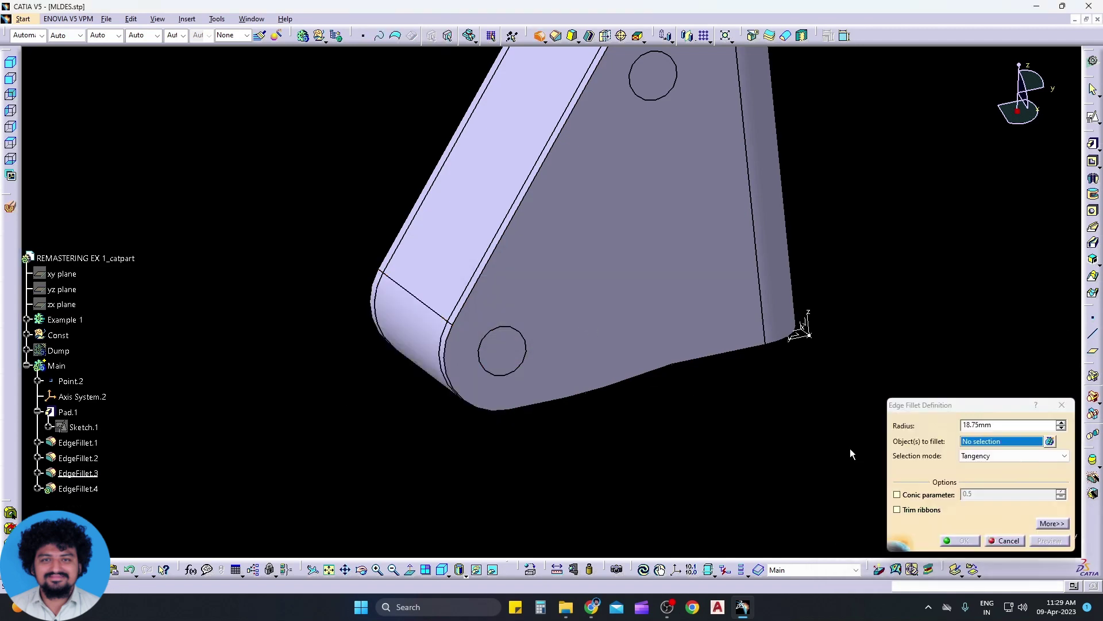
Step: Measure the two shallow bend arcs on Example 1's underside and set the next edge fillet's radius to 100 mm
{"action": "middle_click_drag", "start_coordinate": [853, 451], "coordinate": [667, 371]}
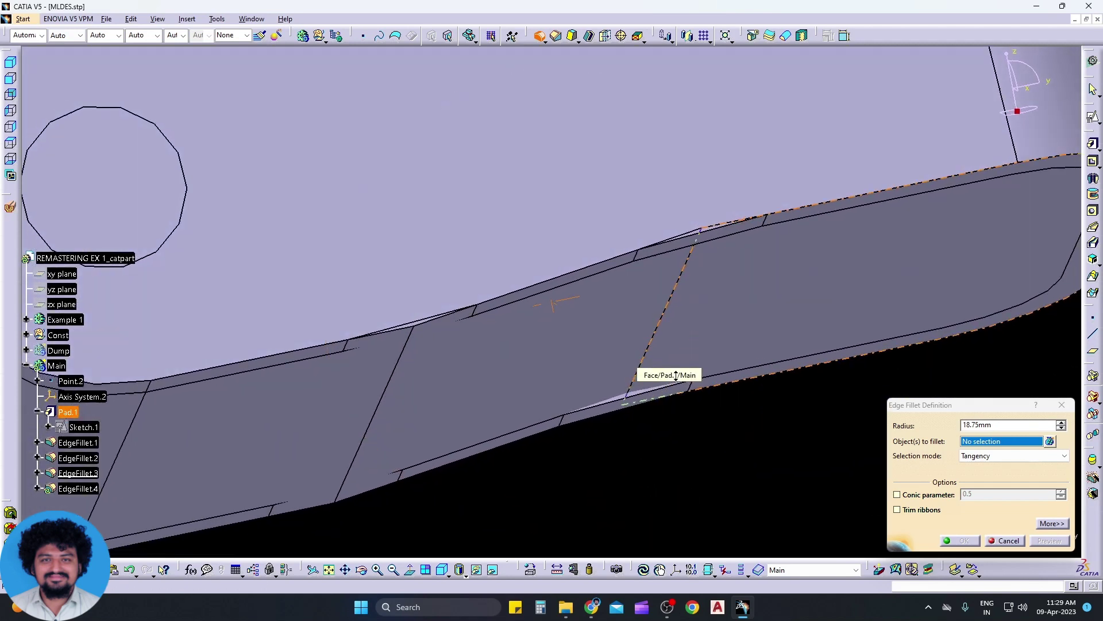
{"action": "right_click", "coordinate": [976, 425]}
{"action": "left_click", "coordinate": [1012, 518]}
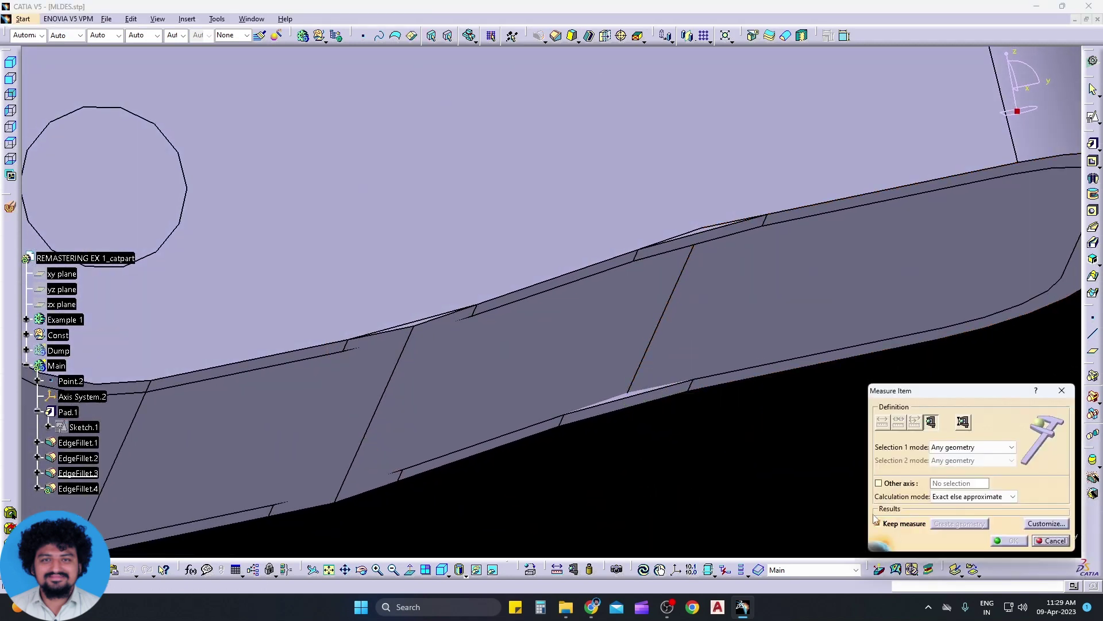
{"action": "left_click", "coordinate": [705, 236]}
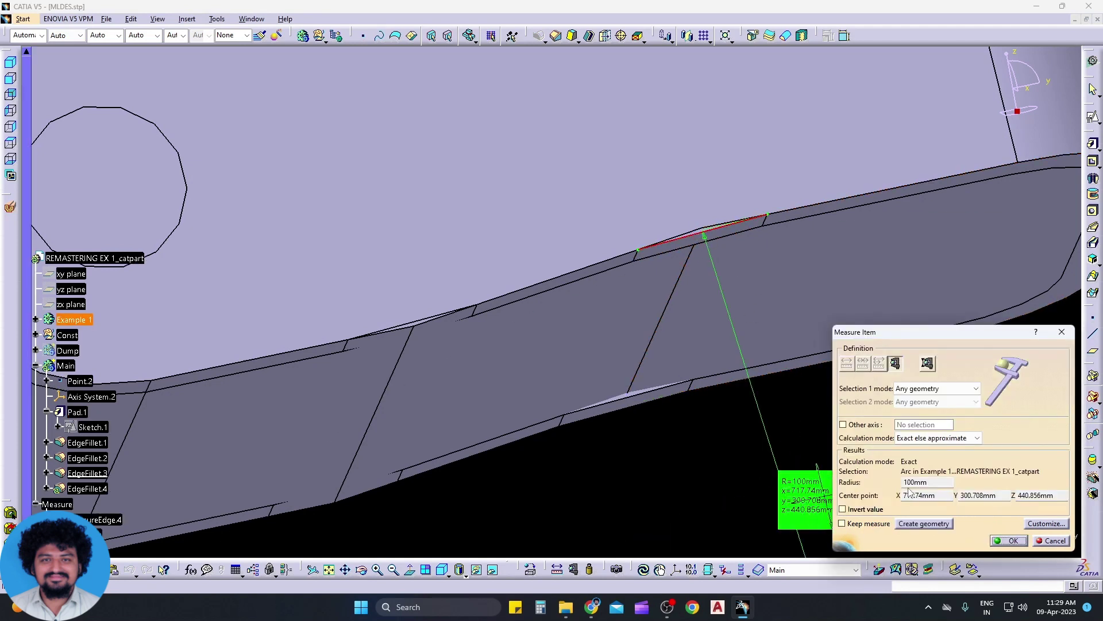
{"action": "left_click", "coordinate": [420, 323]}
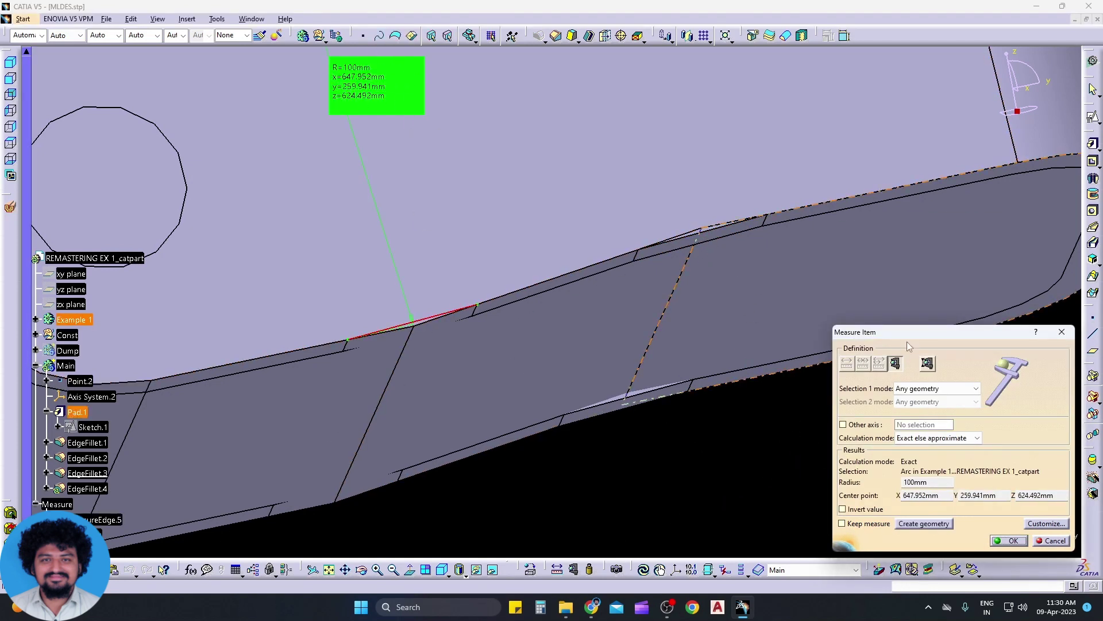
{"action": "left_click", "coordinate": [1014, 541]}
{"action": "left_click", "coordinate": [596, 326]}
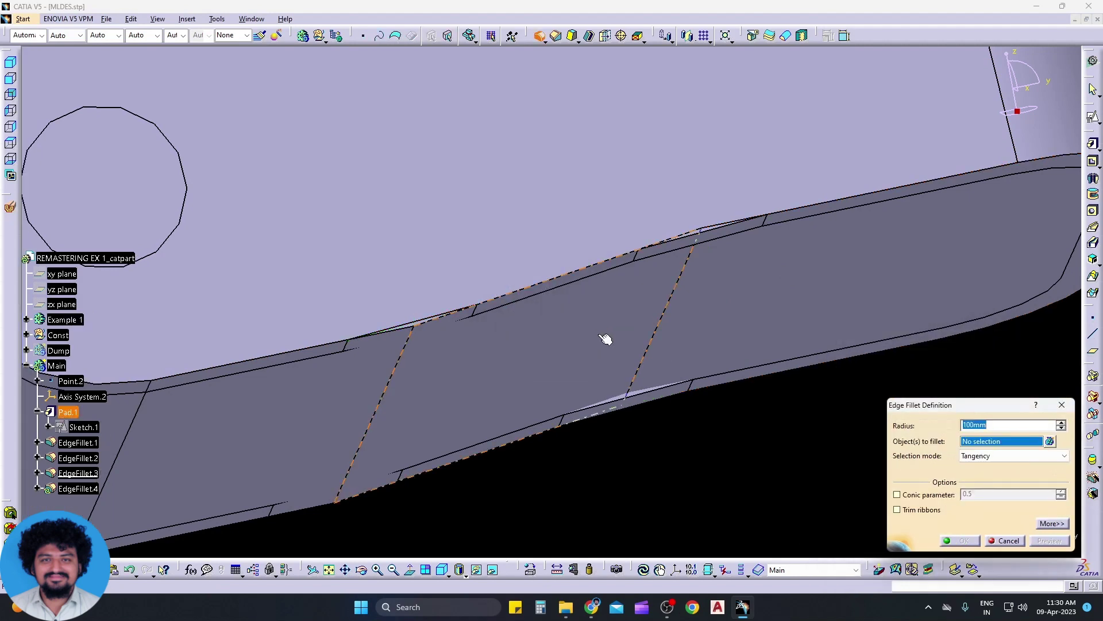
Step: Hide Example 1 and create the 100 mm fillet on the two shallow bend edges of Main's underside
{"action": "right_click", "coordinate": [62, 320]}
{"action": "left_click", "coordinate": [101, 372]}
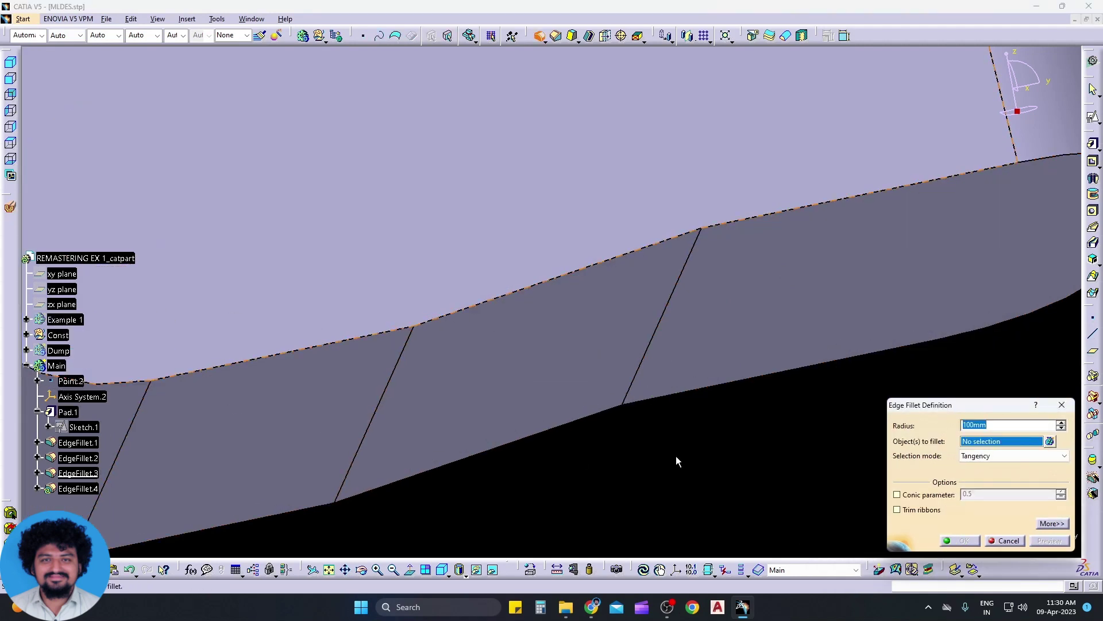
{"action": "left_click", "coordinate": [691, 265]}
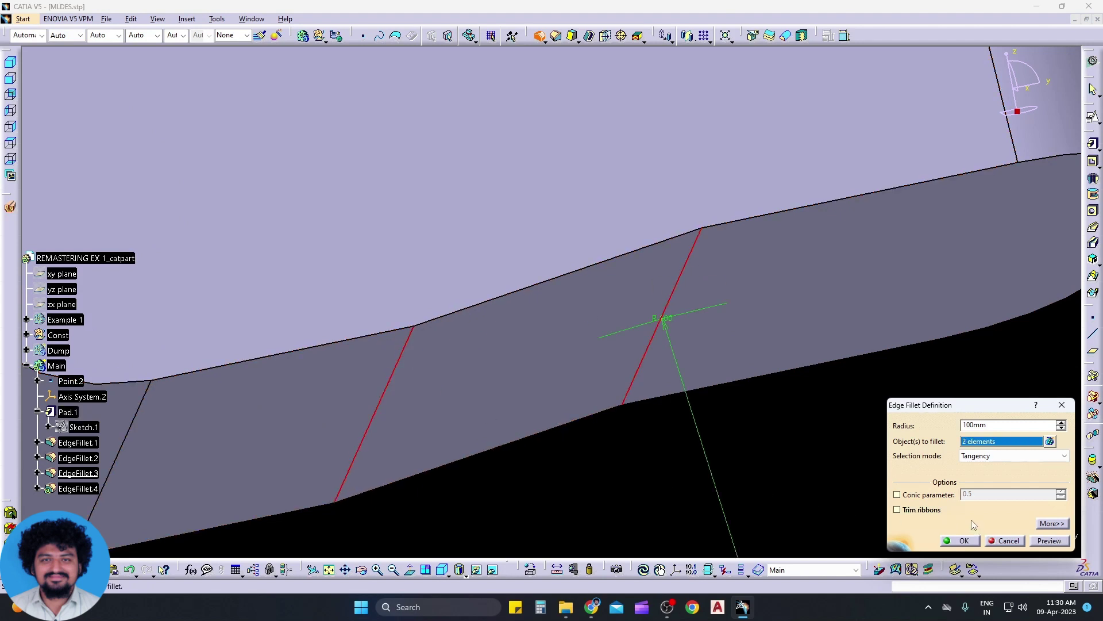
{"action": "left_click", "coordinate": [1048, 540]}
{"action": "left_click", "coordinate": [961, 541]}
Step: Leave the edge fillet command and show Example 1 together with Main
{"action": "mouse_move", "coordinate": [860, 483]}
{"action": "middle_mouse_down"}
{"action": "mouse_move", "coordinate": [654, 463]}
{"action": "mouse_move", "coordinate": [614, 431]}
{"action": "mouse_move", "coordinate": [607, 406]}
{"action": "mouse_move", "coordinate": [457, 206]}
{"action": "mouse_move", "coordinate": [578, 320]}
{"action": "mouse_move", "coordinate": [411, 300]}
{"action": "mouse_move", "coordinate": [750, 378]}
{"action": "mouse_move", "coordinate": [609, 333]}
{"action": "mouse_move", "coordinate": [619, 349]}
{"action": "mouse_move", "coordinate": [576, 362]}
{"action": "mouse_move", "coordinate": [538, 421]}
{"action": "mouse_move", "coordinate": [532, 387]}
{"action": "mouse_move", "coordinate": [603, 391]}
{"action": "mouse_move", "coordinate": [584, 385]}
{"action": "mouse_move", "coordinate": [562, 315]}
{"action": "mouse_move", "coordinate": [537, 356]}
{"action": "mouse_move", "coordinate": [581, 281]}
{"action": "mouse_move", "coordinate": [598, 473]}
{"action": "mouse_move", "coordinate": [633, 428]}
{"action": "mouse_move", "coordinate": [604, 392]}
{"action": "mouse_move", "coordinate": [647, 337]}
{"action": "mouse_move", "coordinate": [129, 340]}
{"action": "middle_mouse_up"}
{"action": "key", "text": "Escape"}
{"action": "right_click", "coordinate": [72, 270]}
{"action": "left_click", "coordinate": [109, 306]}
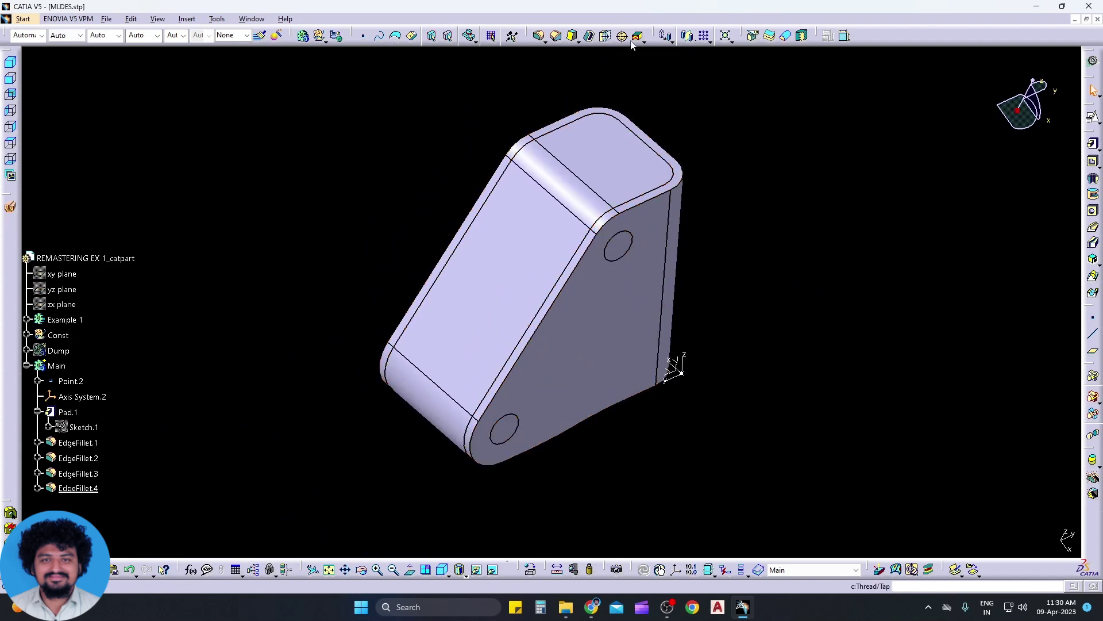
Step: Start a shell on Main, removing the top face together with its tangent sloping and rounded faces
{"action": "left_click", "coordinate": [590, 36]}
{"action": "left_click", "coordinate": [597, 160]}
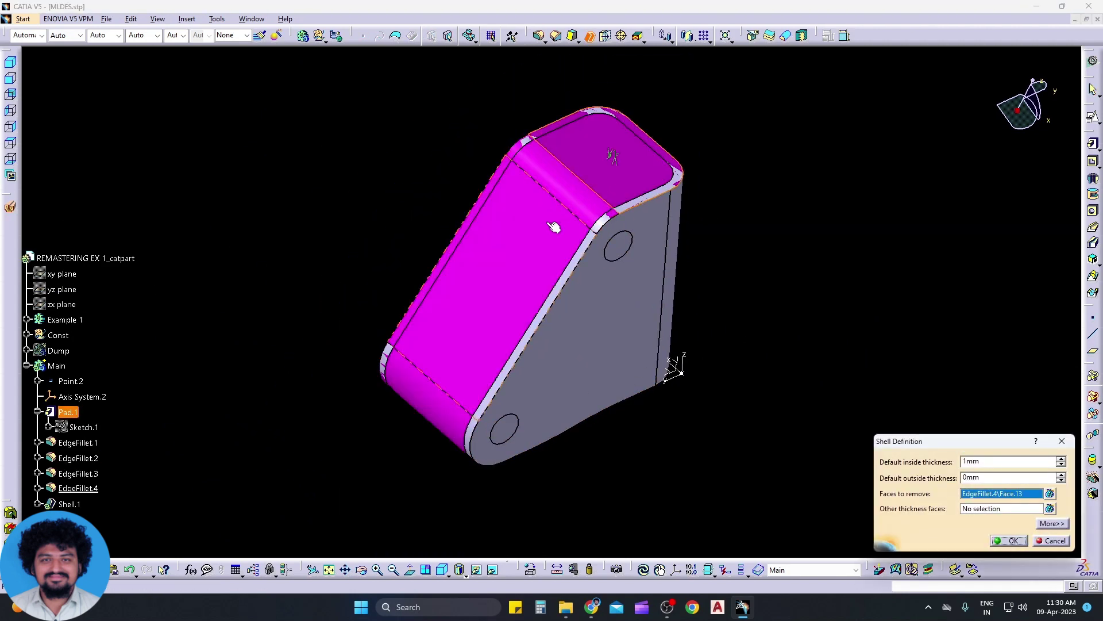
{"action": "middle_click_drag", "start_coordinate": [553, 227], "coordinate": [748, 372]}
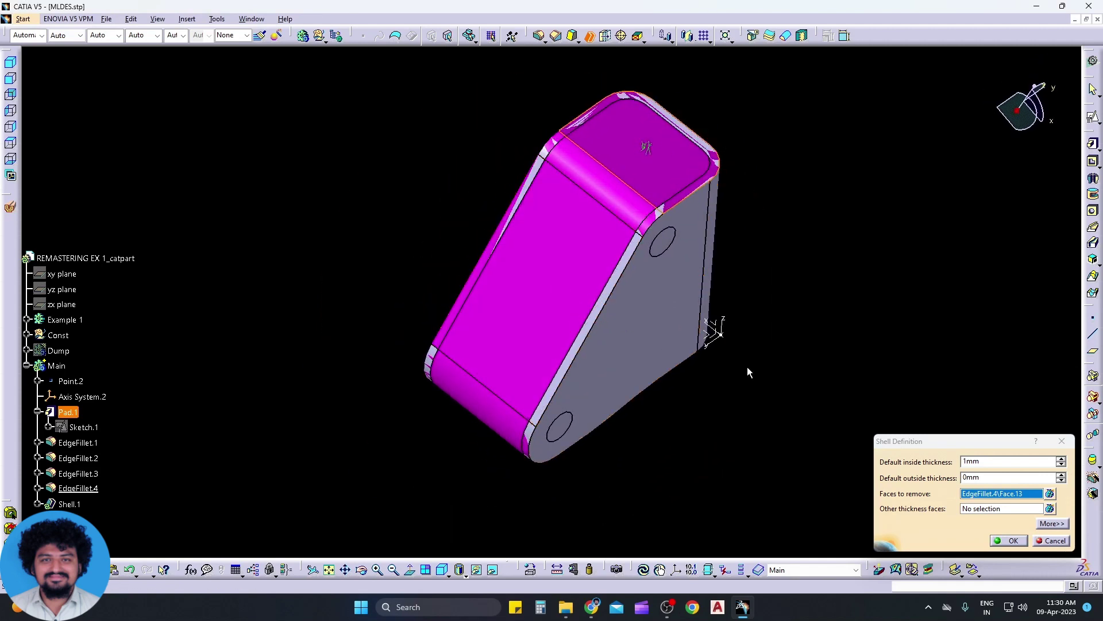
Step: Hide Main and set the shell's default inside thickness to 4.2 mm by measuring Example 1's side wall, without keeping the measure
{"action": "right_click", "coordinate": [972, 475]}
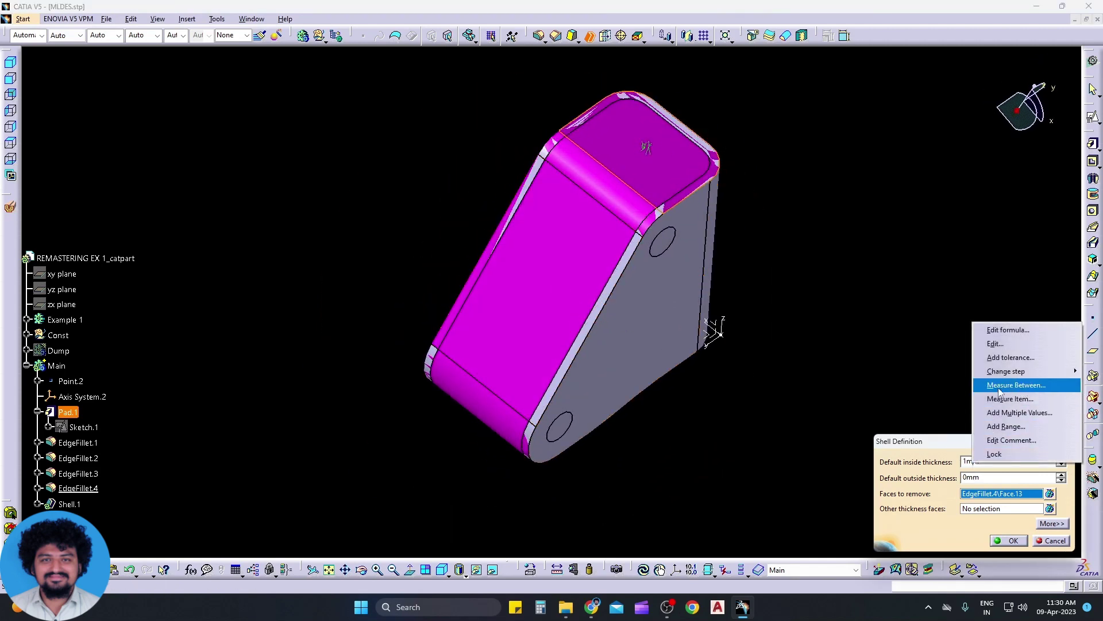
{"action": "left_click", "coordinate": [1016, 385]}
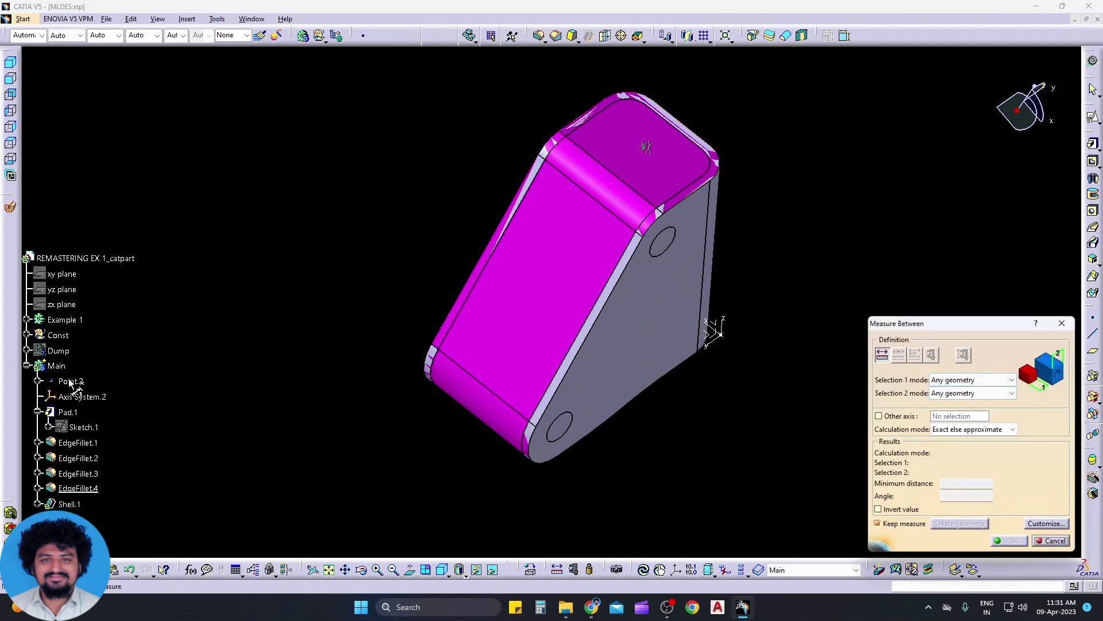
{"action": "right_click", "coordinate": [53, 367]}
{"action": "left_click", "coordinate": [84, 400]}
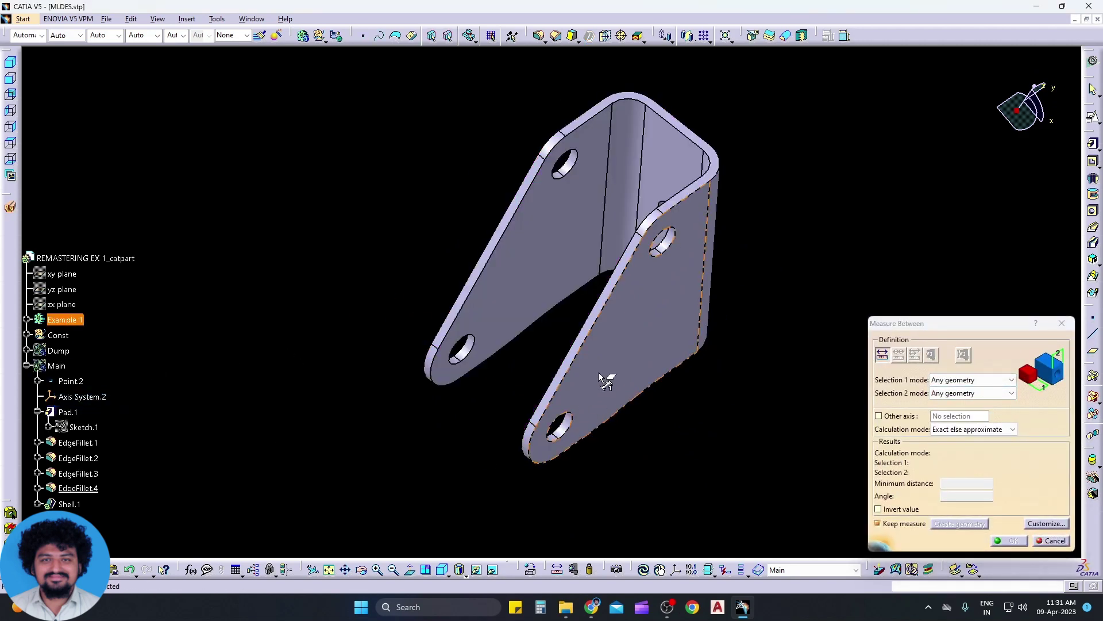
{"action": "middle_click_drag", "start_coordinate": [546, 358], "coordinate": [680, 467]}
{"action": "middle_click_drag", "start_coordinate": [599, 307], "coordinate": [569, 322]}
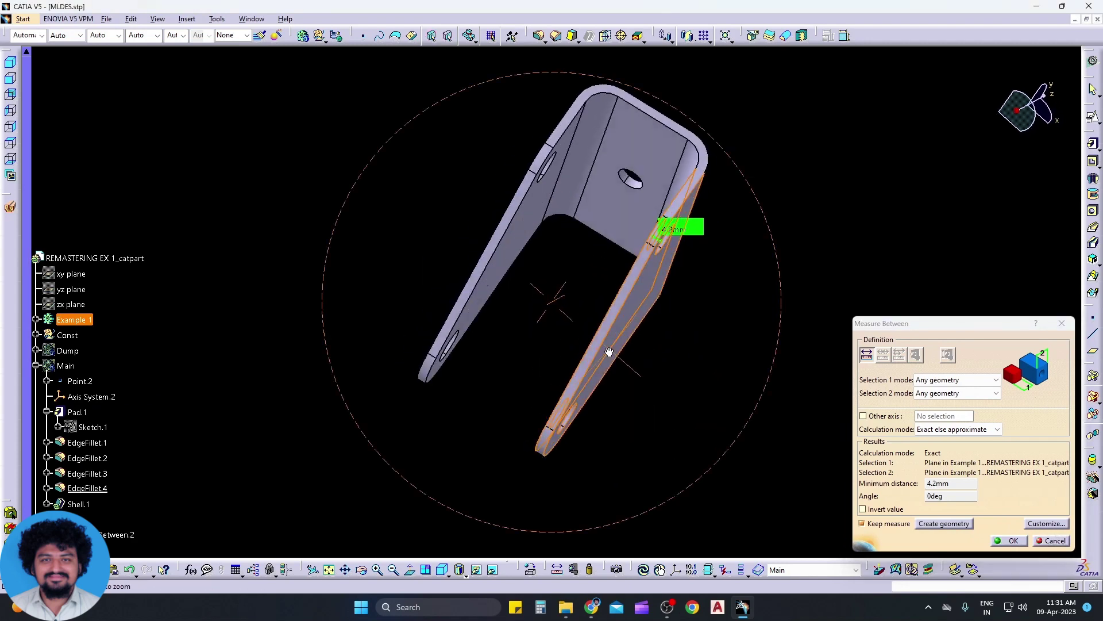
{"action": "left_click", "coordinate": [862, 523]}
{"action": "left_click", "coordinate": [1013, 541]}
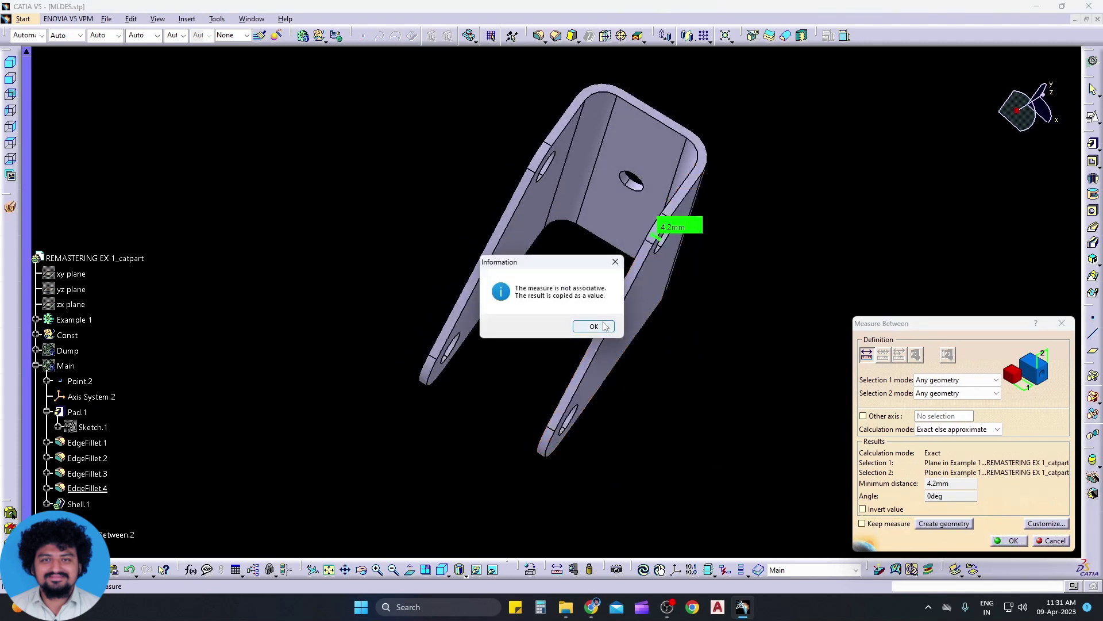
{"action": "left_click", "coordinate": [604, 326]}
Step: Hide Example 1, show Main again and create the 4.2 mm shell
{"action": "right_click", "coordinate": [58, 351]}
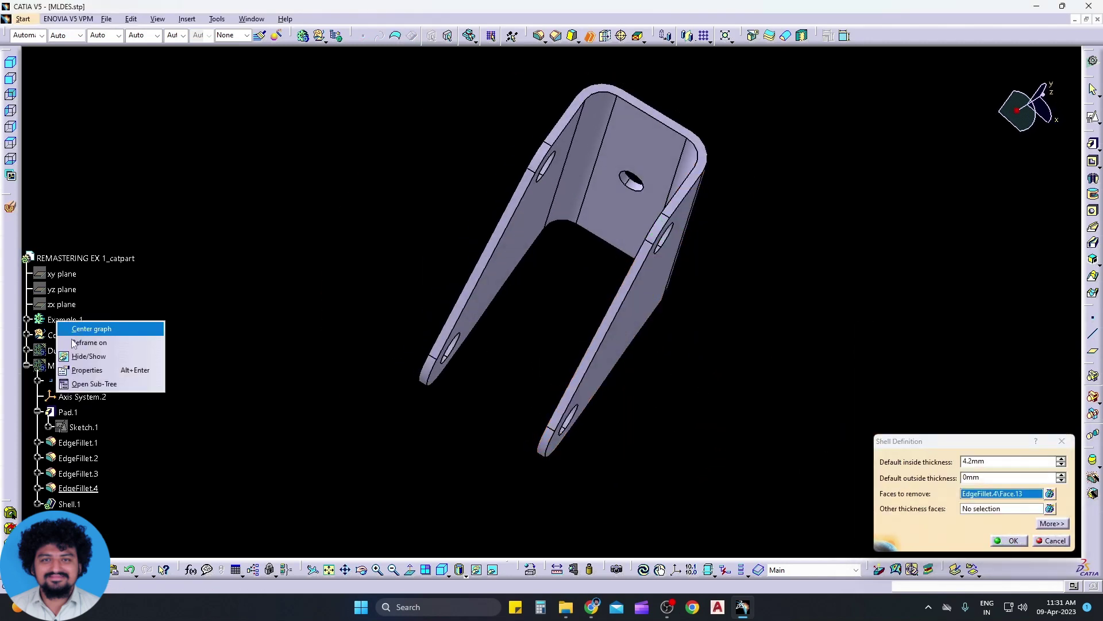
{"action": "left_click", "coordinate": [80, 355]}
{"action": "right_click", "coordinate": [56, 366]}
{"action": "left_click", "coordinate": [81, 398]}
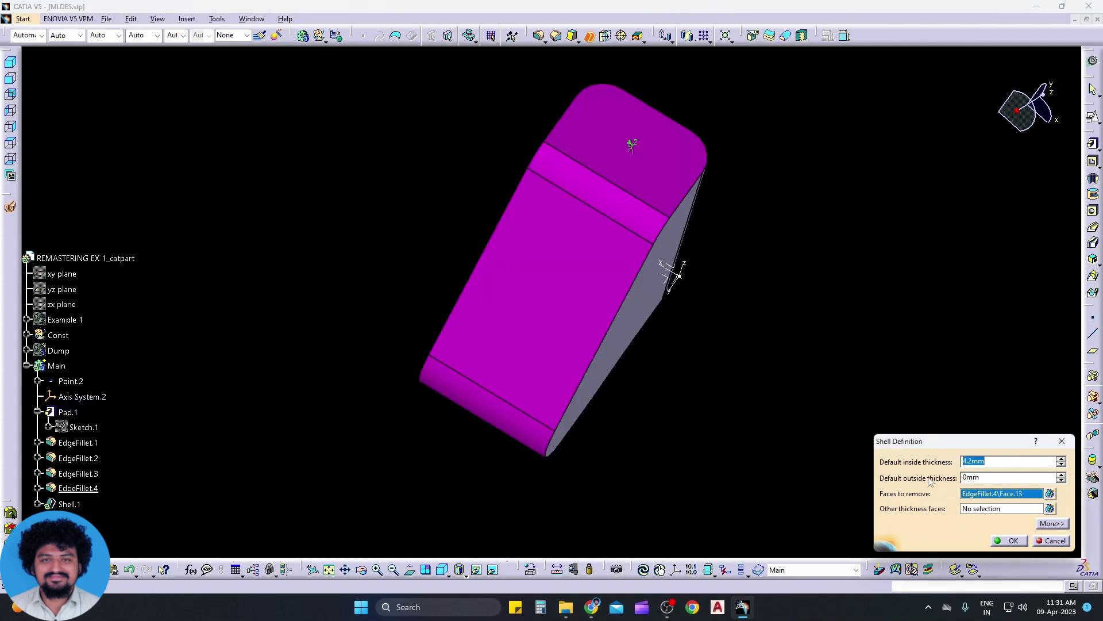
{"action": "left_click", "coordinate": [1012, 540]}
{"action": "middle_click_drag", "start_coordinate": [809, 387], "coordinate": [668, 415]}
{"action": "scroll", "coordinate": [65, 288], "scroll_direction": "down", "scroll_amount": 3}
Step: Colour the Example 1 body dark red and the Main body tan
{"action": "left_click", "coordinate": [65, 217]}
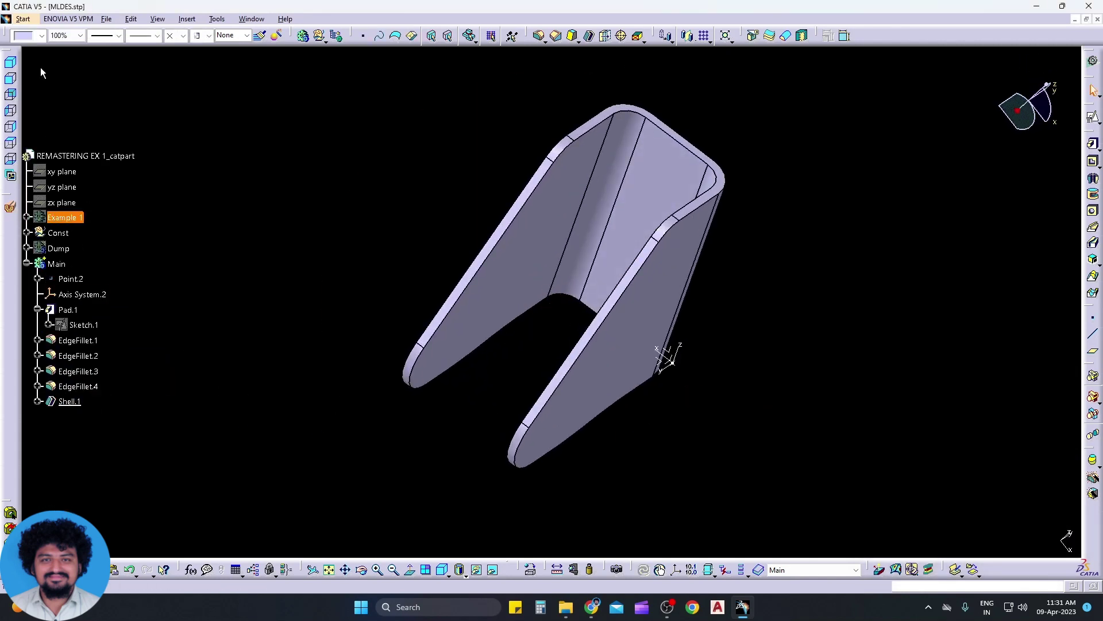
{"action": "left_click", "coordinate": [42, 36]}
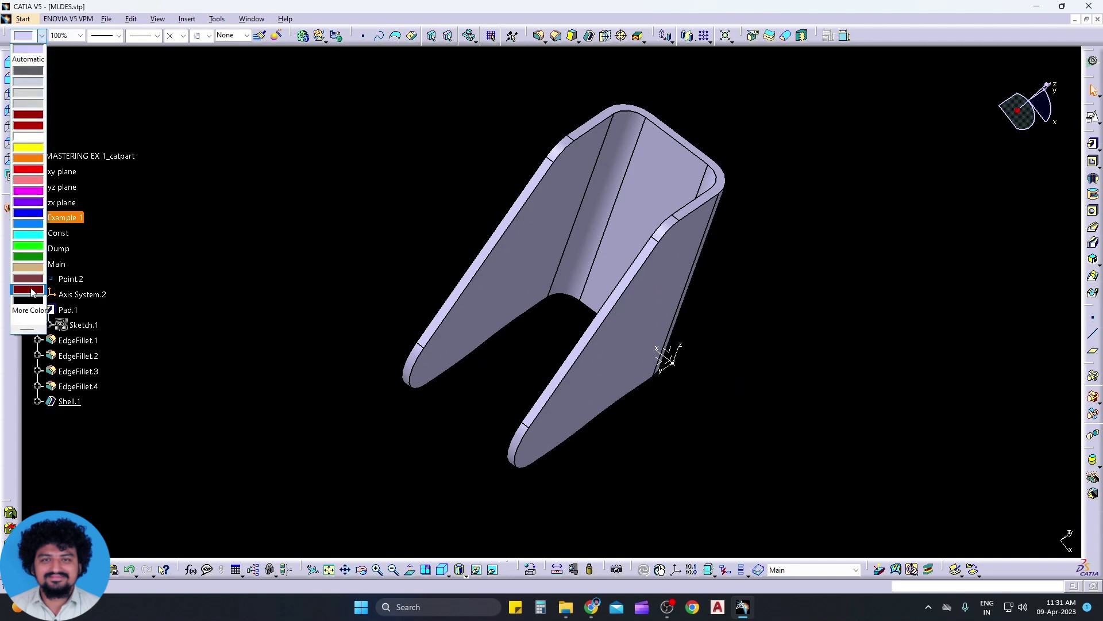
{"action": "left_click", "coordinate": [31, 293]}
{"action": "left_click", "coordinate": [56, 264]}
{"action": "left_click", "coordinate": [42, 36]}
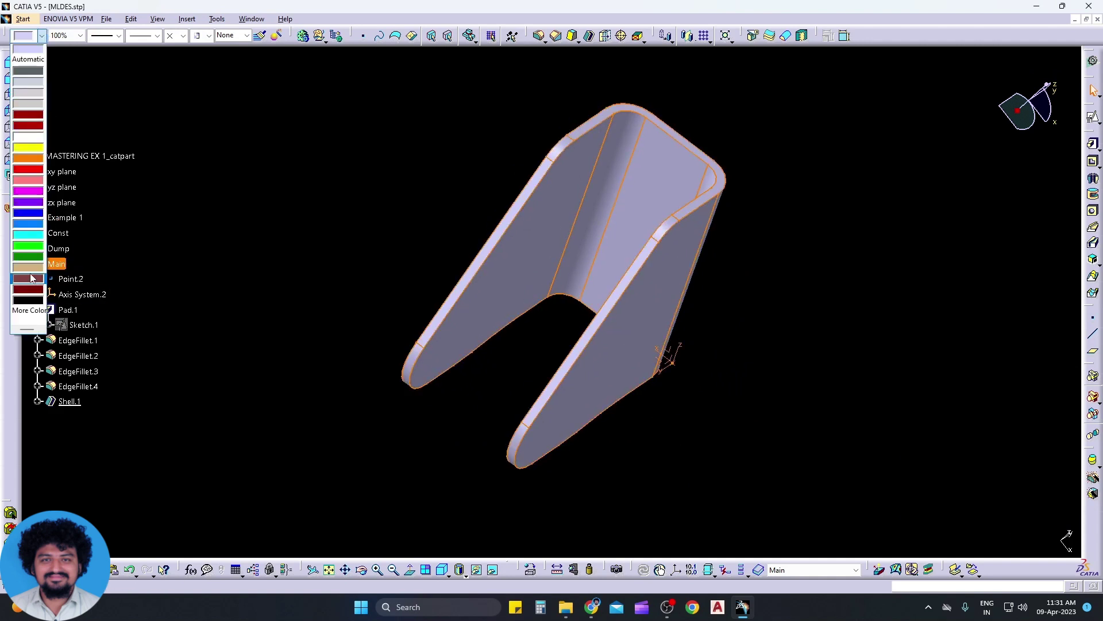
{"action": "left_click", "coordinate": [32, 278]}
{"action": "left_click", "coordinate": [229, 293]}
Step: Assign a distinct display colour to the hidden Dump body
{"action": "left_click", "coordinate": [58, 248]}
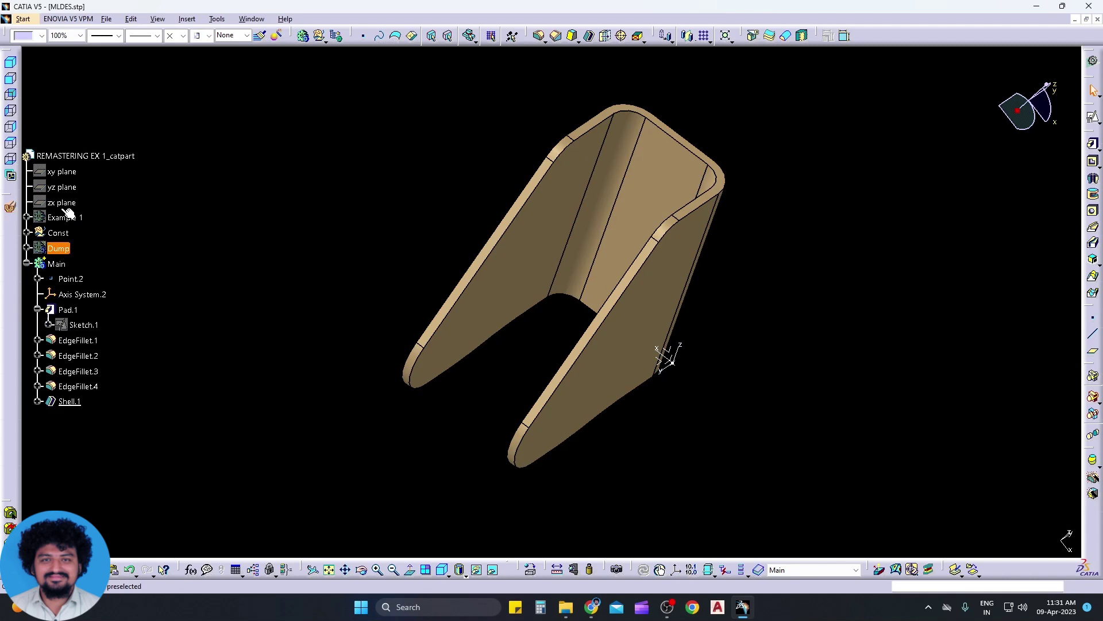
{"action": "left_click", "coordinate": [41, 35]}
{"action": "left_click", "coordinate": [31, 243]}
{"action": "left_click", "coordinate": [193, 247]}
Step: Show Example 1 together with Main to compare the two bodies, and hide Example 1 again
{"action": "middle_click_drag", "start_coordinate": [704, 446], "coordinate": [626, 403]}
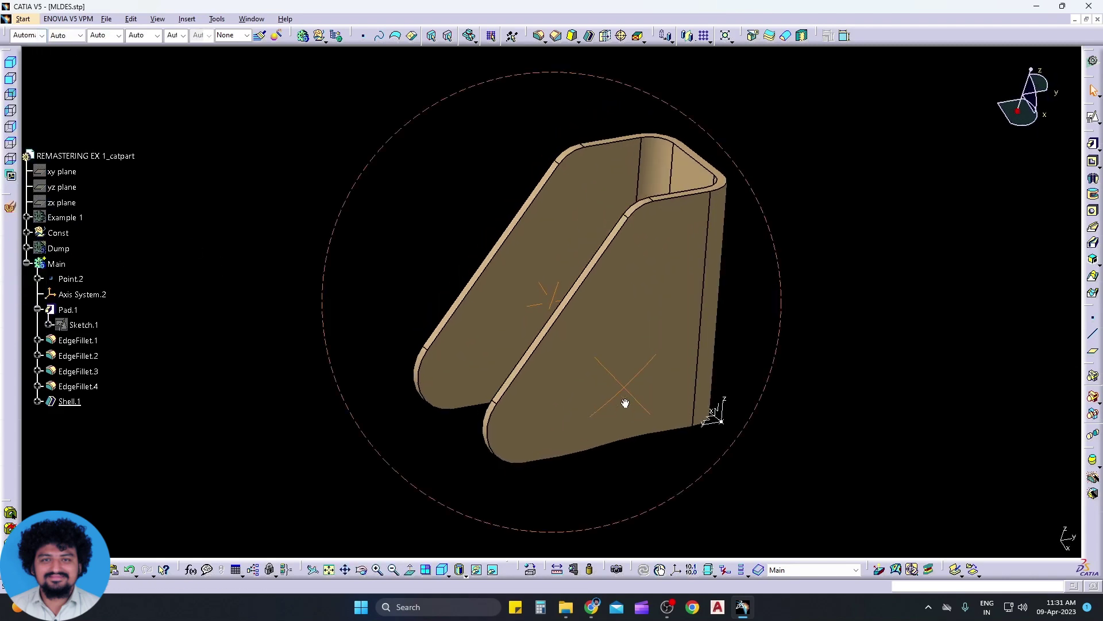
{"action": "right_click", "coordinate": [77, 218]}
{"action": "left_click", "coordinate": [100, 253]}
{"action": "middle_click_drag", "start_coordinate": [660, 454], "coordinate": [635, 326]}
{"action": "right_click", "coordinate": [73, 268]}
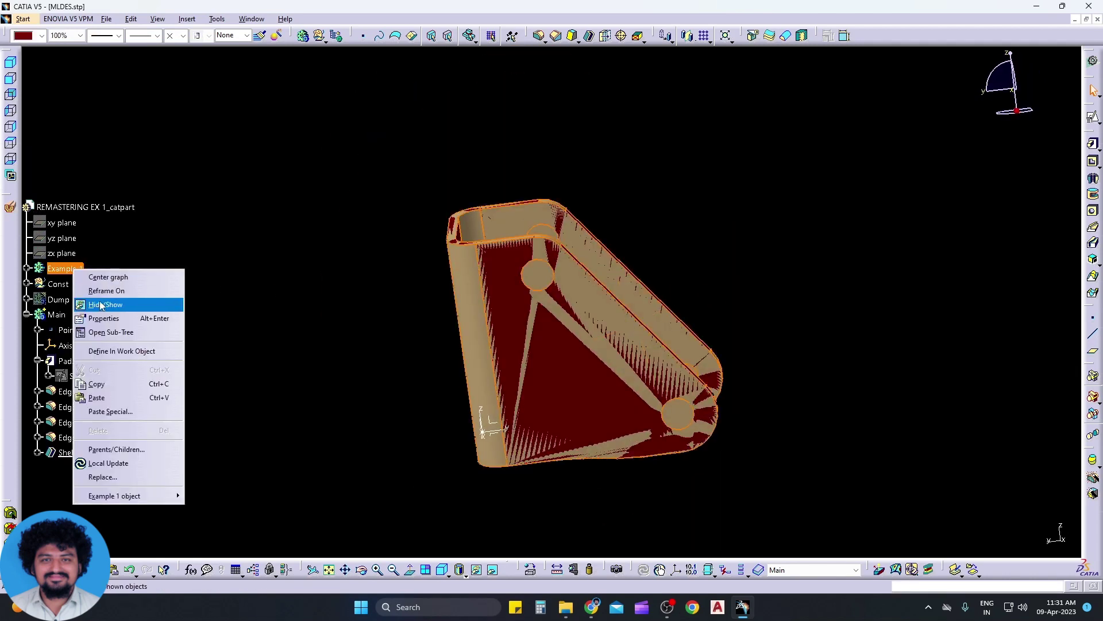
{"action": "left_click", "coordinate": [101, 305]}
Step: With Dump shown temporarily, measure the radii of its lower and upper side holes without keeping the measures
{"action": "middle_click_drag", "start_coordinate": [343, 394], "coordinate": [643, 430]}
{"action": "right_click", "coordinate": [57, 301]}
{"action": "left_click", "coordinate": [101, 336]}
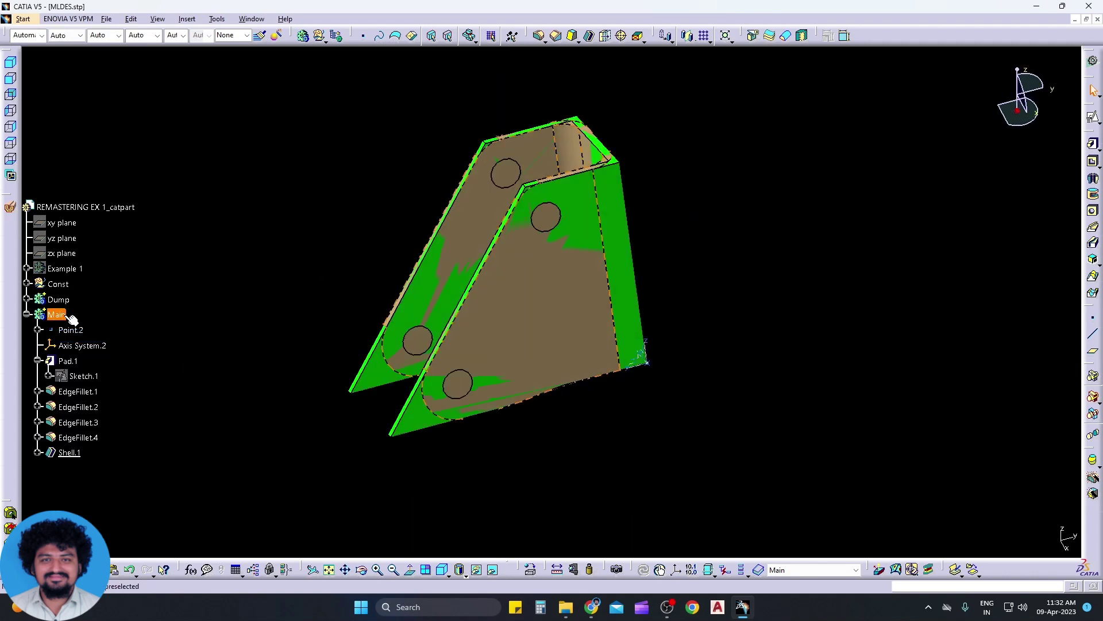
{"action": "middle_click_drag", "start_coordinate": [501, 450], "coordinate": [456, 414]}
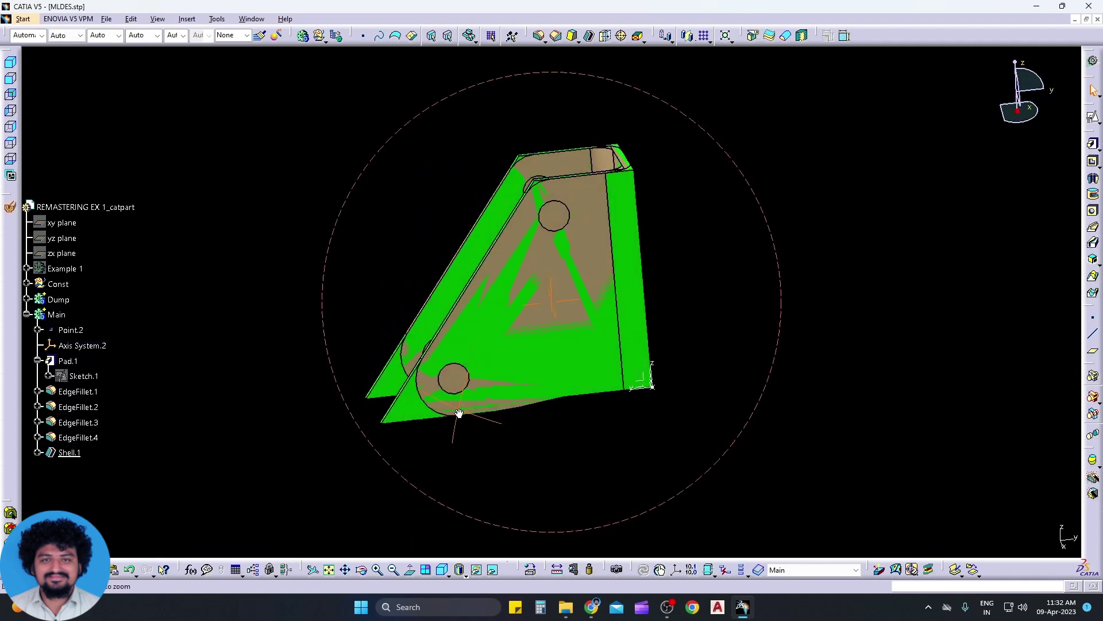
{"action": "right_click", "coordinate": [457, 409]}
{"action": "key", "text": "Escape"}
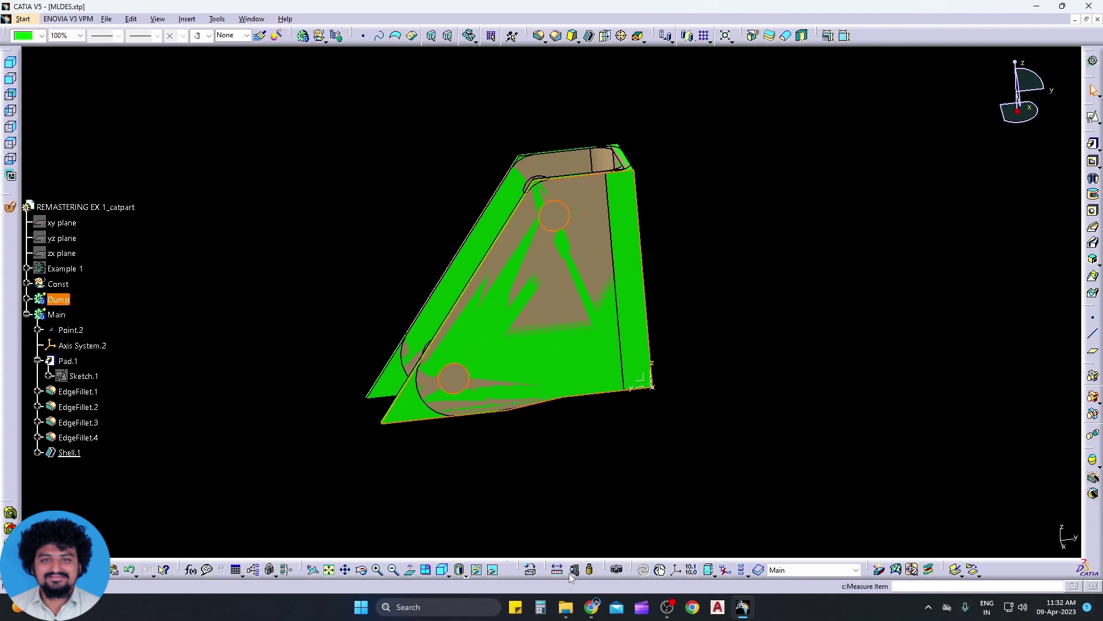
{"action": "left_click", "coordinate": [464, 366]}
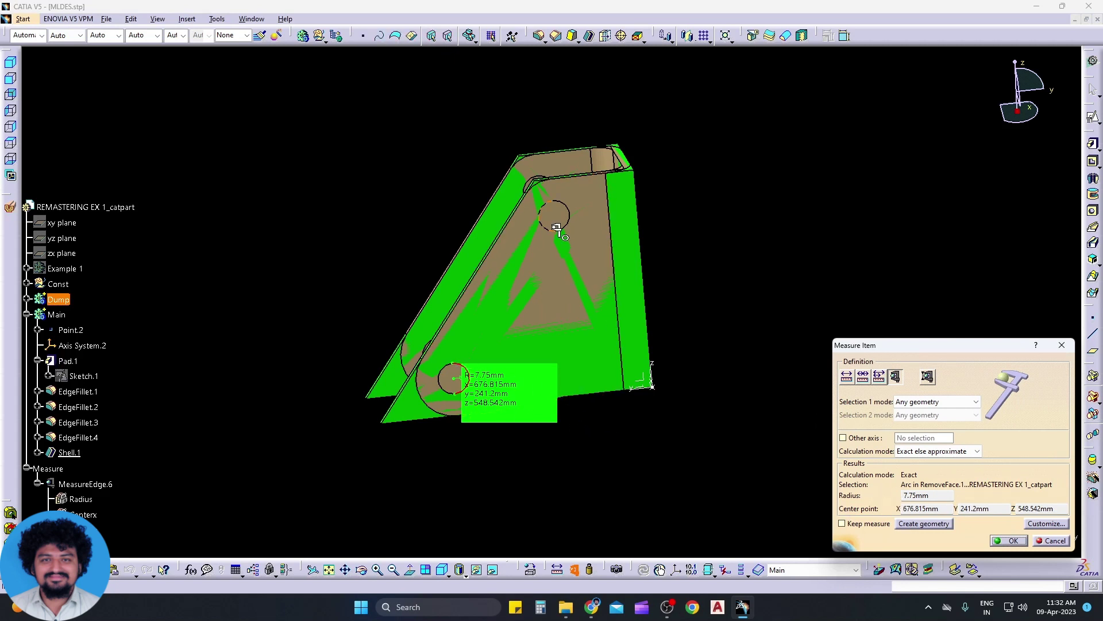
{"action": "left_click", "coordinate": [567, 208]}
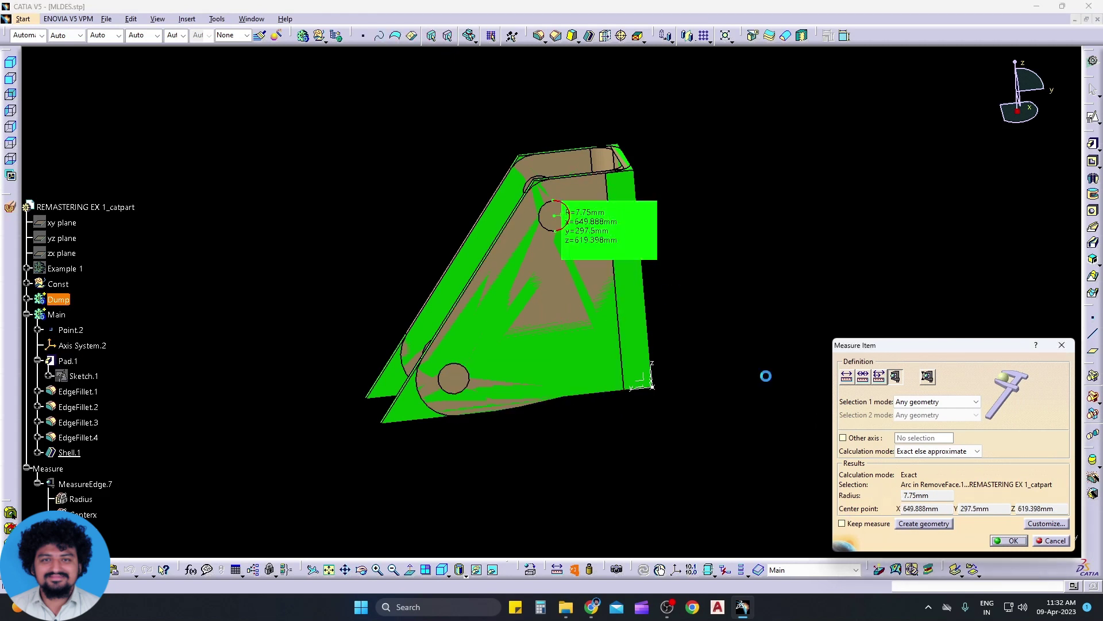
{"action": "left_click", "coordinate": [1051, 541]}
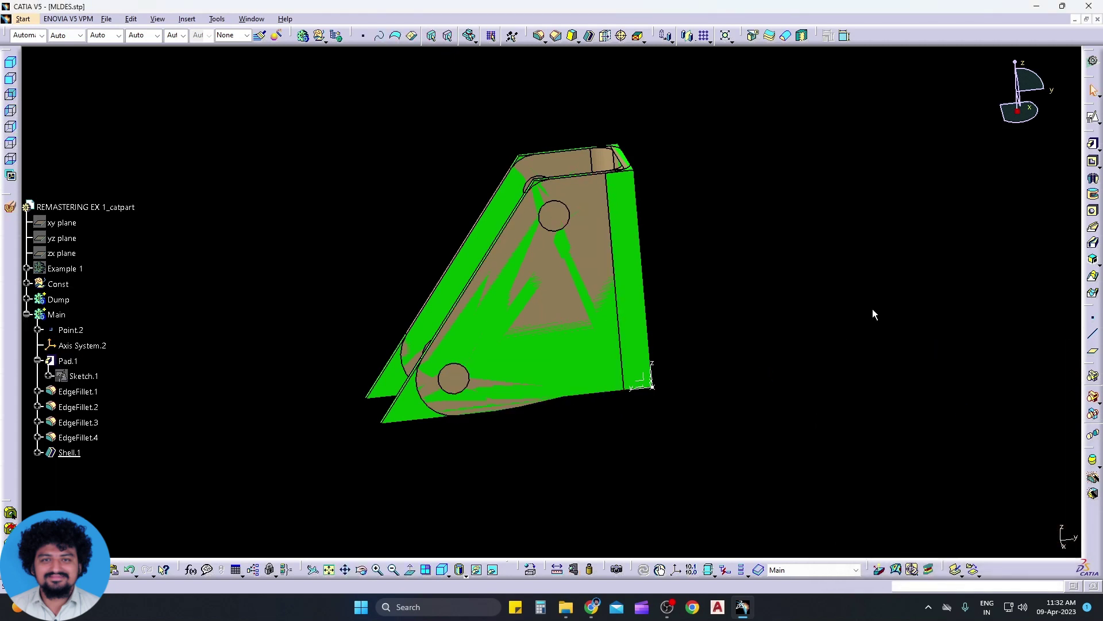
{"action": "right_click", "coordinate": [63, 316]}
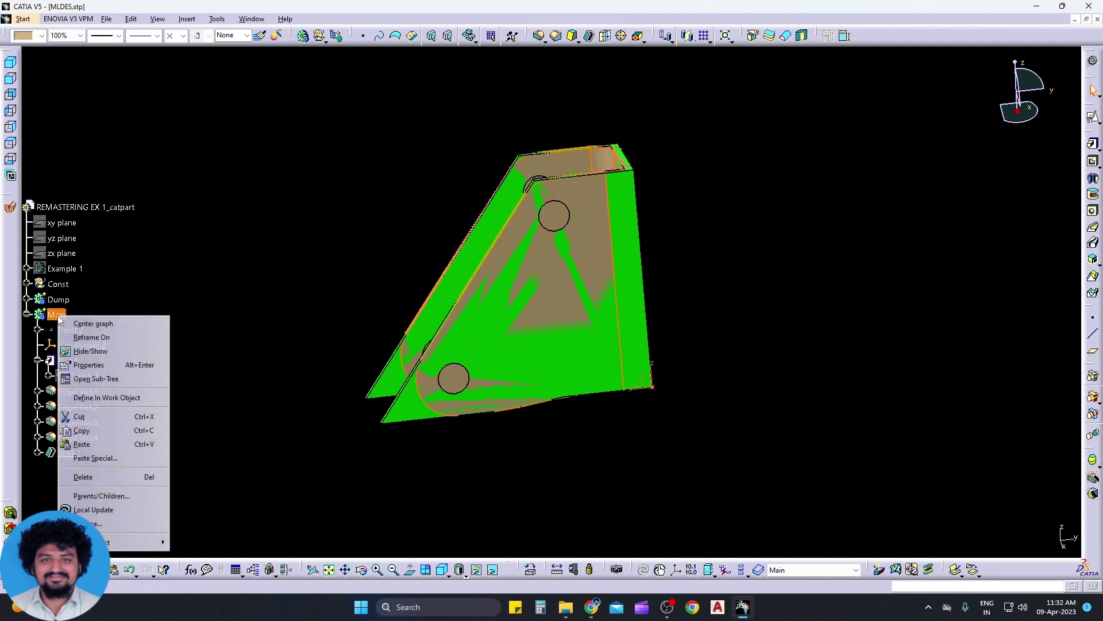
{"action": "right_click", "coordinate": [60, 300]}
{"action": "left_click", "coordinate": [830, 395]}
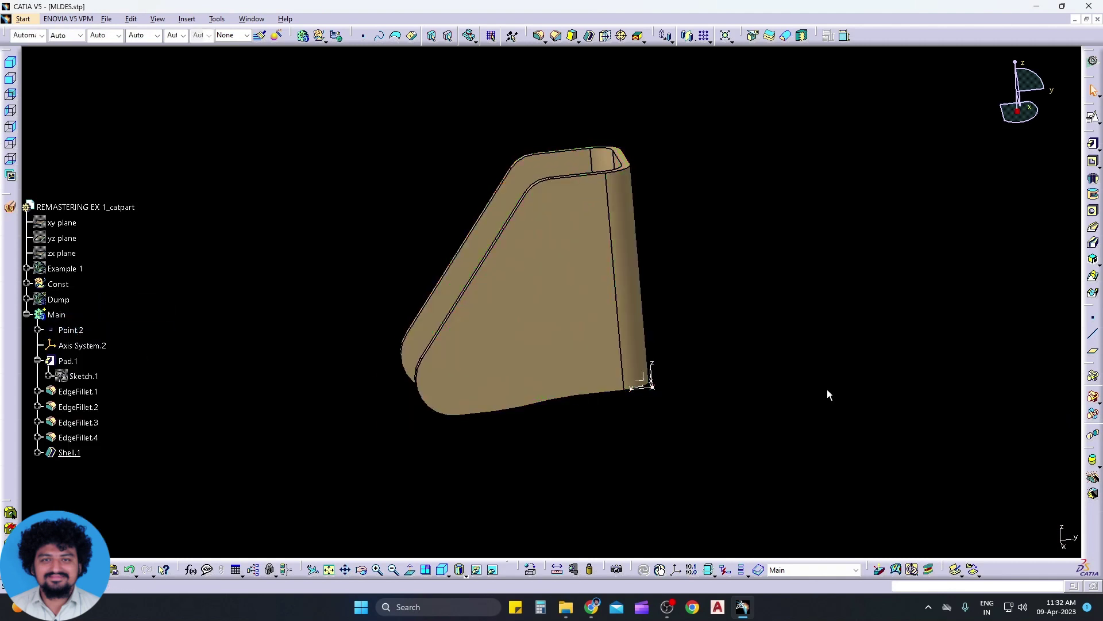
Step: Create a positioned sketch on Main's outer side face, with implicit origin and orientation
{"action": "left_click", "coordinate": [1093, 119]}
{"action": "left_click", "coordinate": [515, 313]}
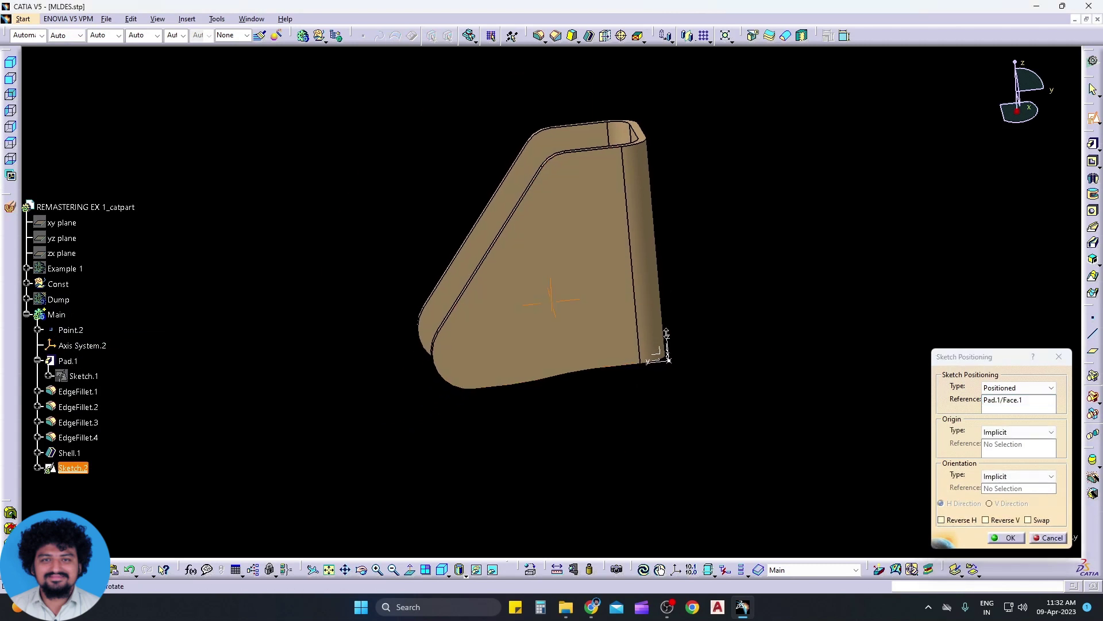
{"action": "mouse_move", "coordinate": [649, 351]}
{"action": "middle_mouse_down"}
{"action": "mouse_move", "coordinate": [636, 457]}
{"action": "mouse_move", "coordinate": [478, 357]}
{"action": "middle_mouse_up"}
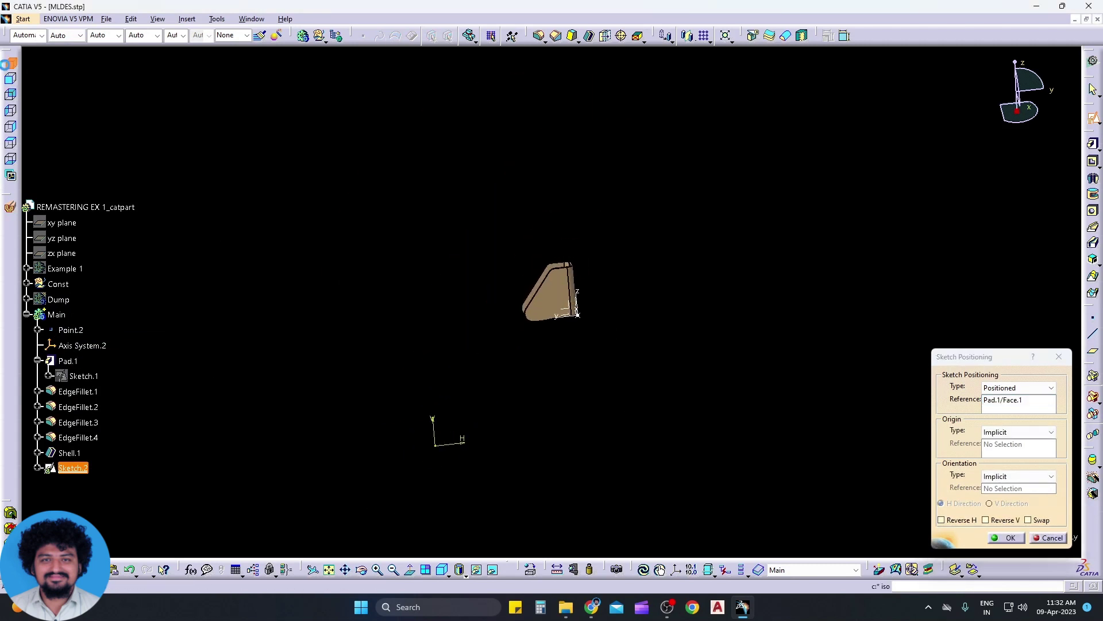
{"action": "left_click", "coordinate": [10, 62]}
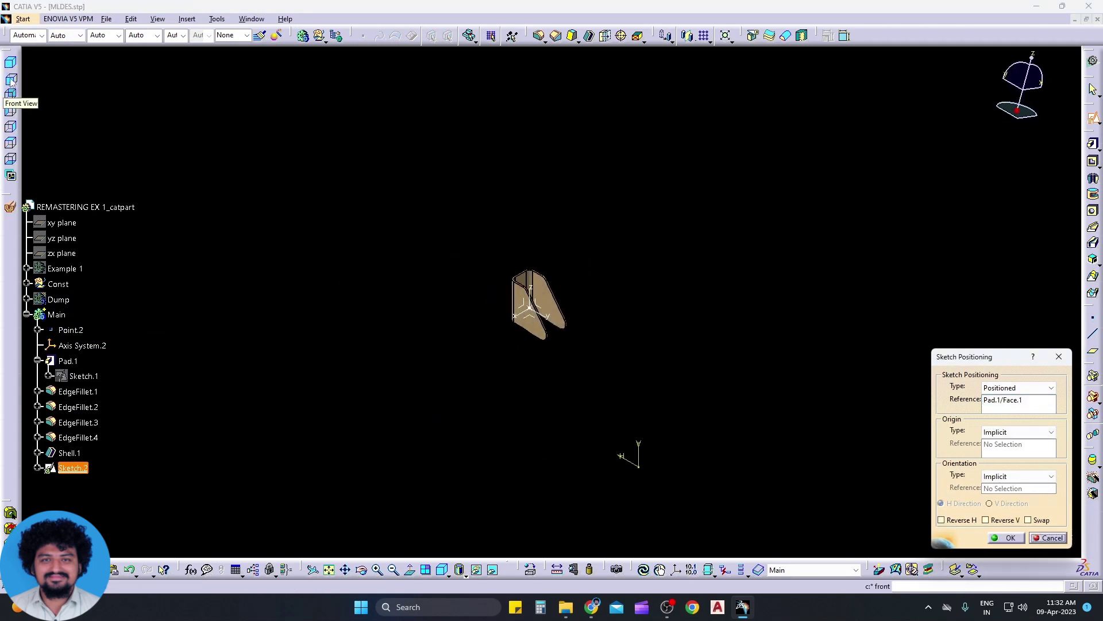
{"action": "left_click", "coordinate": [10, 80]}
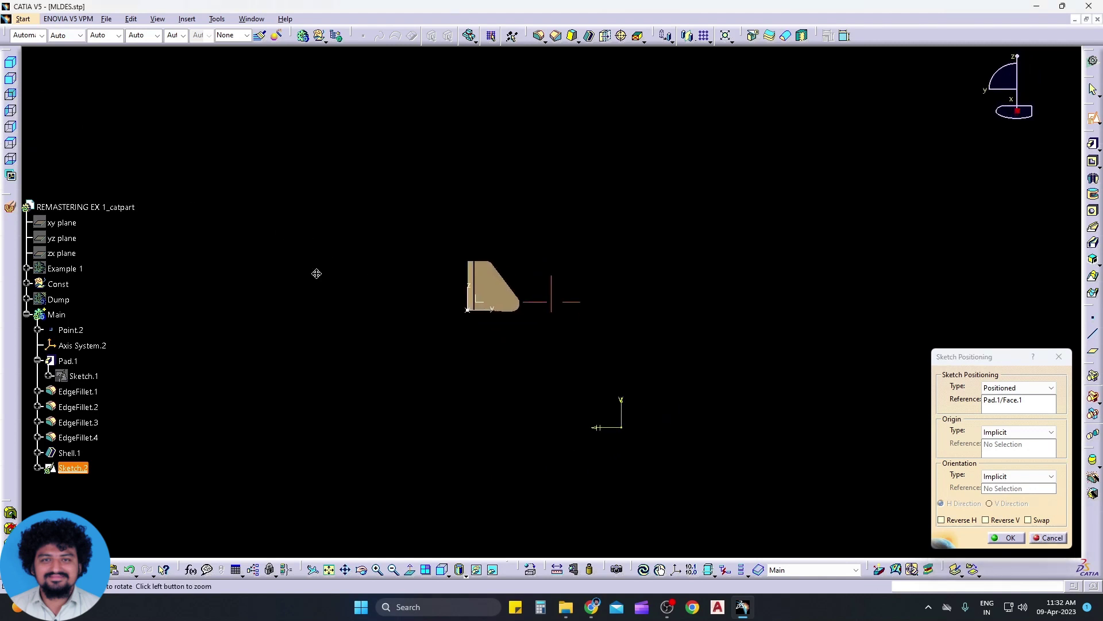
{"action": "left_click", "coordinate": [13, 127]}
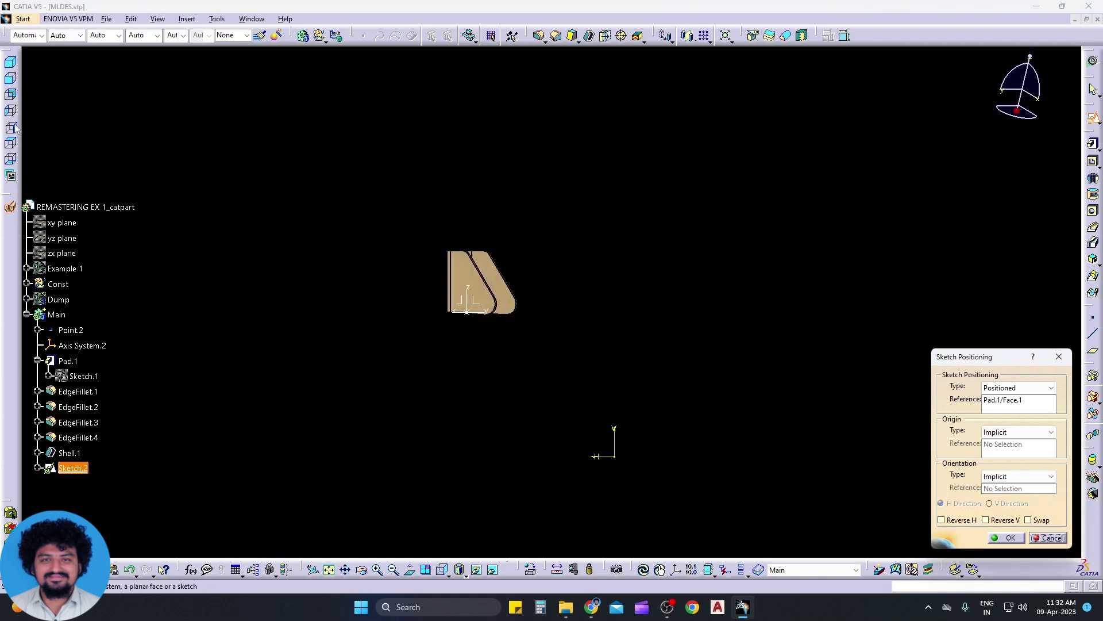
{"action": "left_click", "coordinate": [12, 110]}
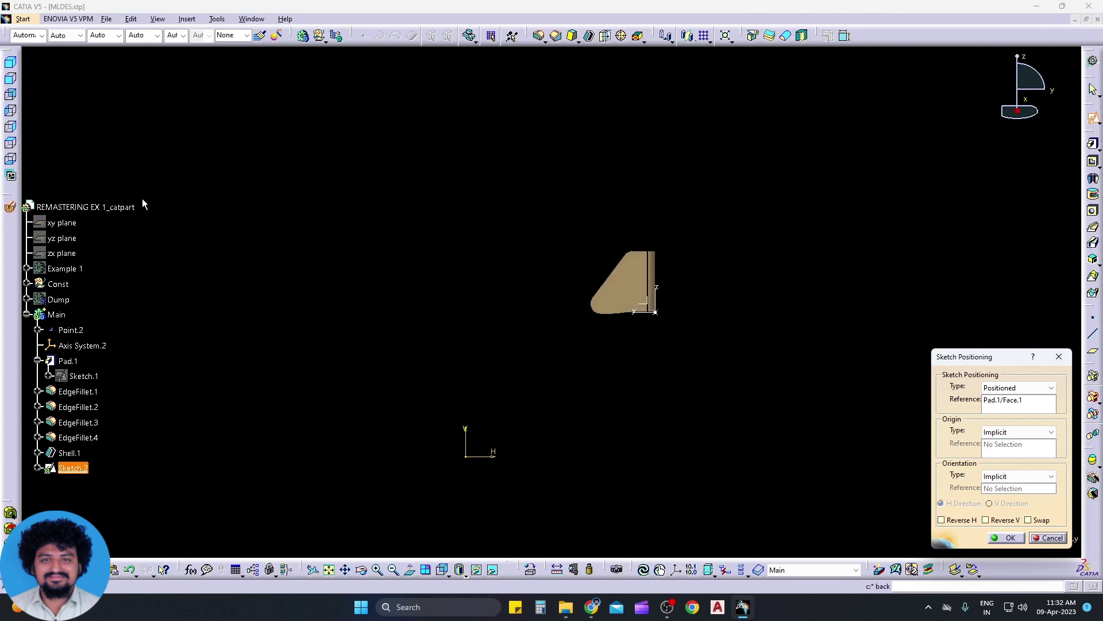
{"action": "left_click", "coordinate": [1005, 537]}
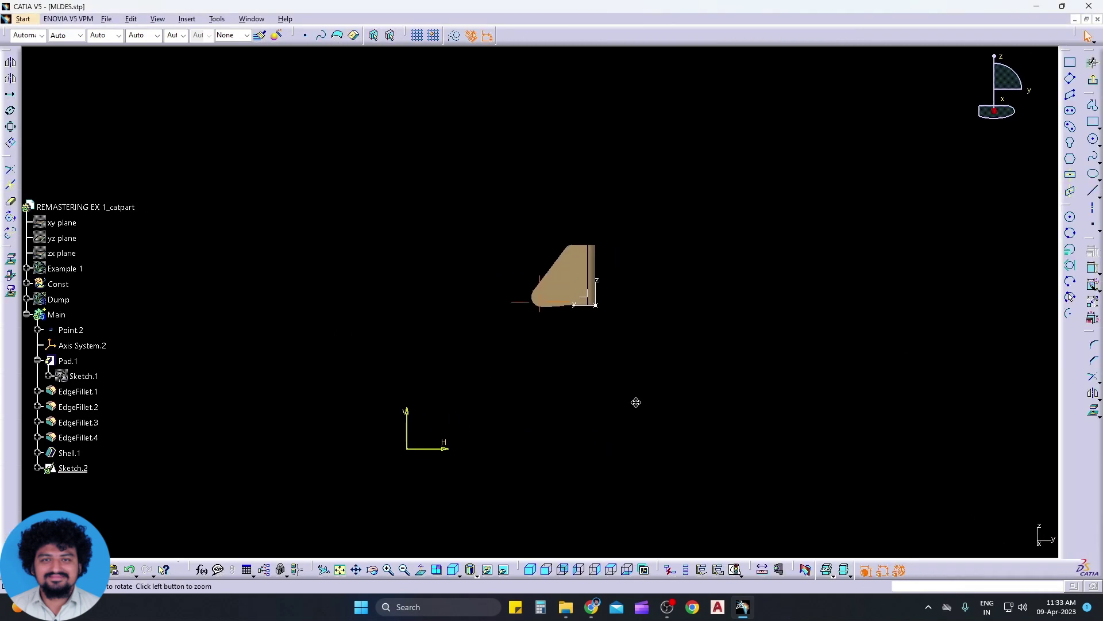
Step: Sketch a point near the side face's lower rounded corner and show Dump to compare it with the hole centre
{"action": "middle_click_drag", "start_coordinate": [604, 413], "coordinate": [632, 276], "text": "ctrl"}
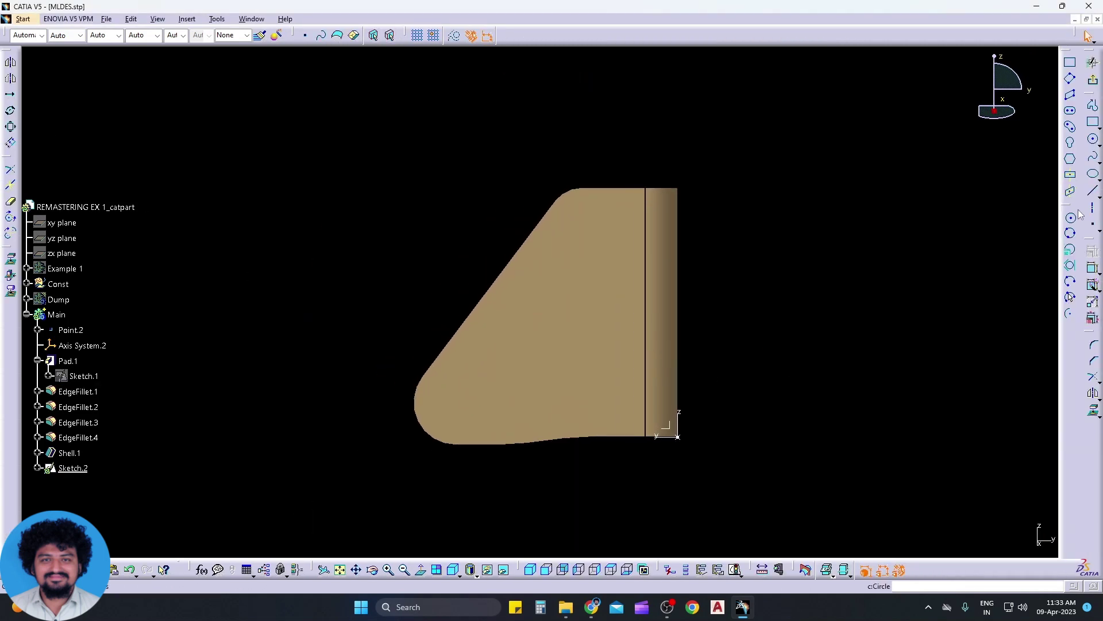
{"action": "left_click", "coordinate": [1092, 163]}
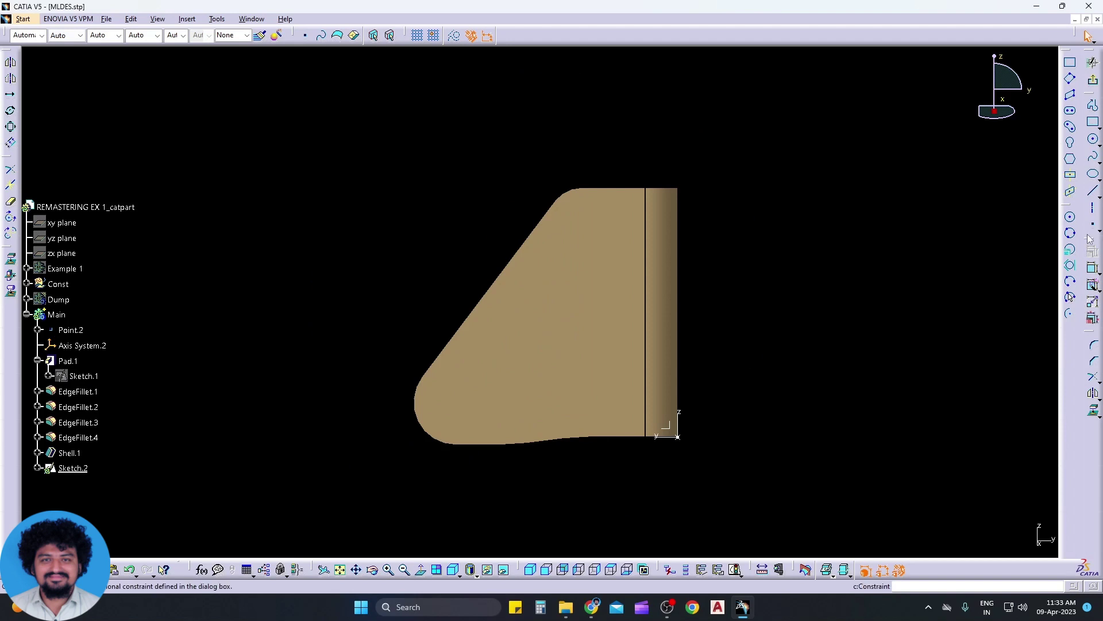
{"action": "double_click", "coordinate": [469, 392]}
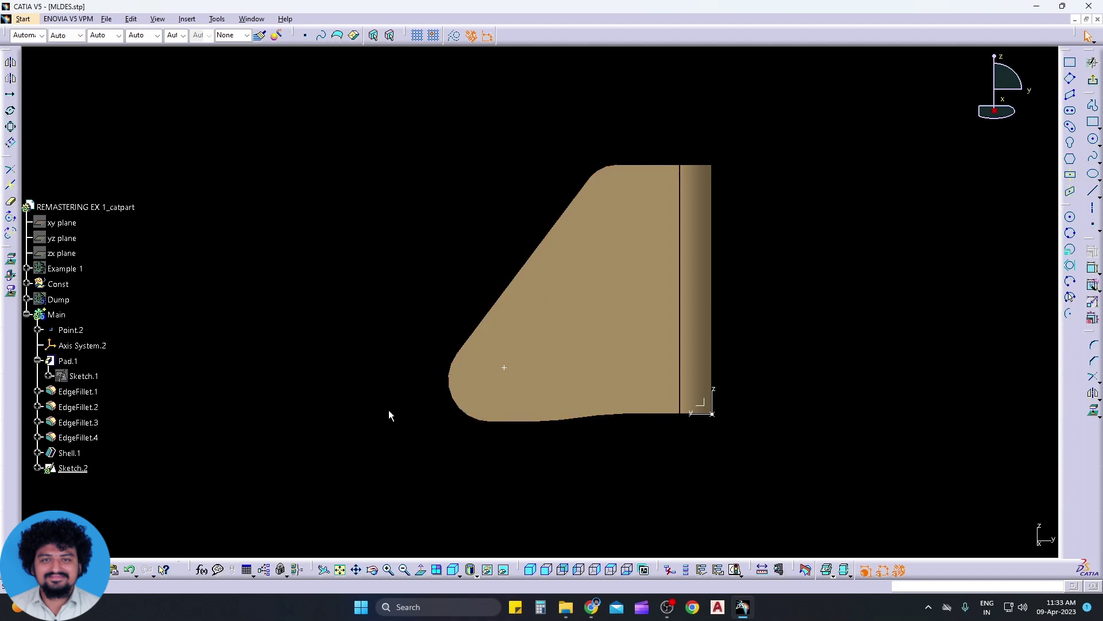
{"action": "right_click", "coordinate": [64, 299]}
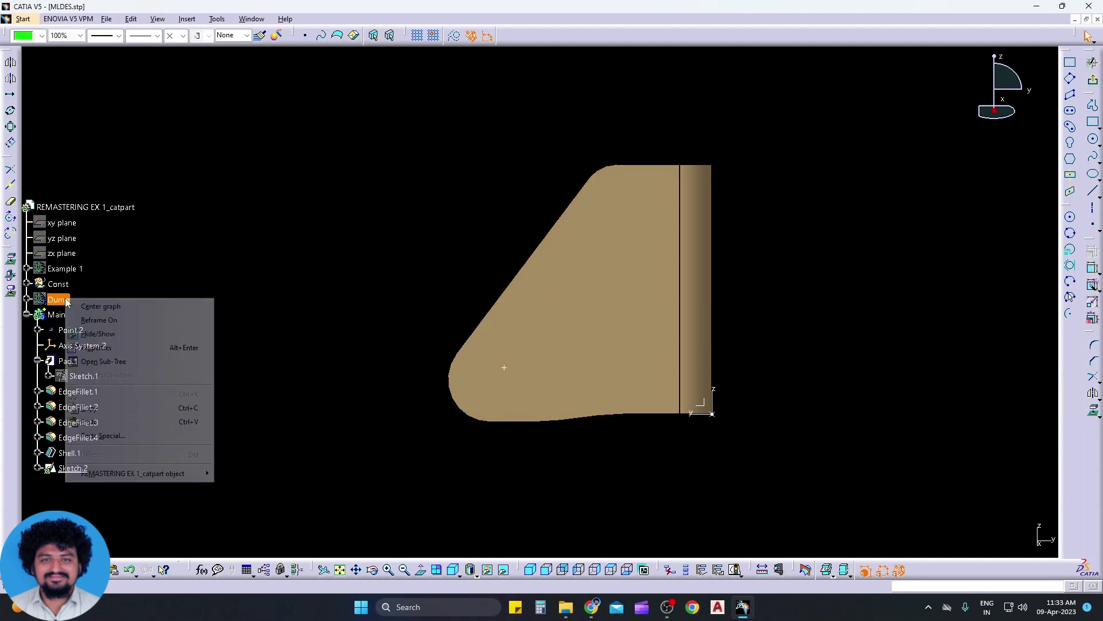
{"action": "left_click", "coordinate": [98, 334]}
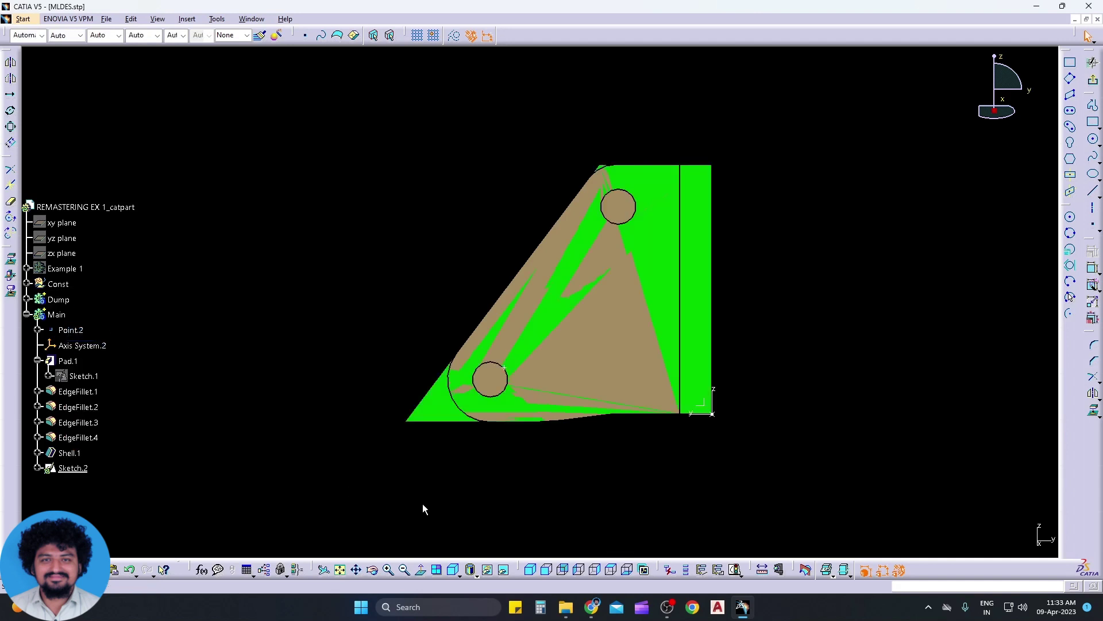
{"action": "middle_click_drag", "start_coordinate": [501, 500], "coordinate": [516, 489]}
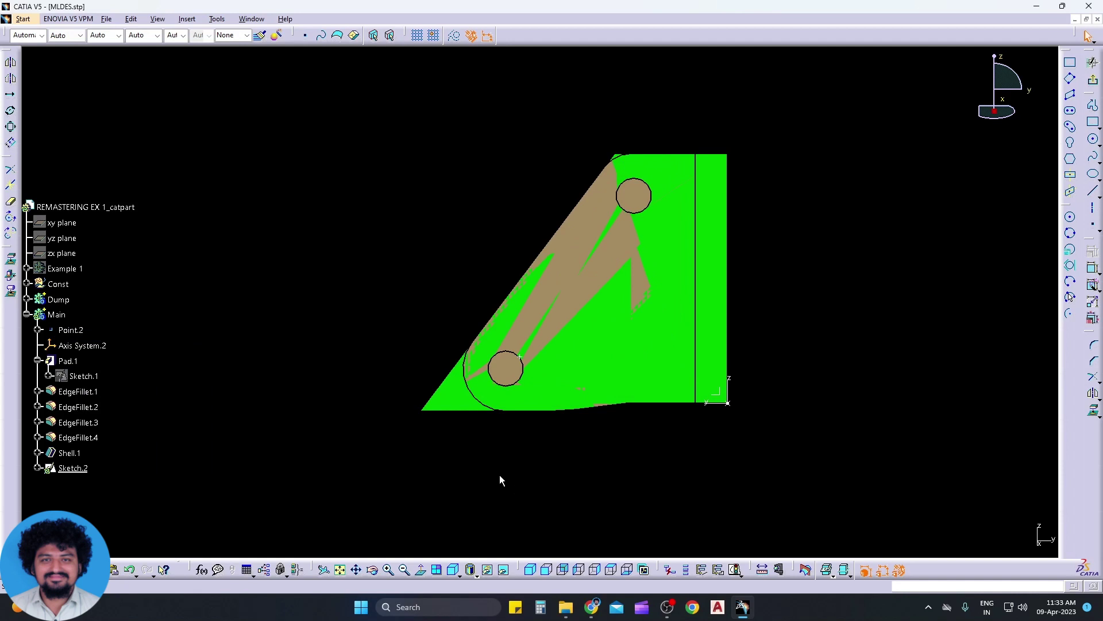
Step: Leave the sketch and undo its creation together with the display of Dump
{"action": "left_click", "coordinate": [1095, 82]}
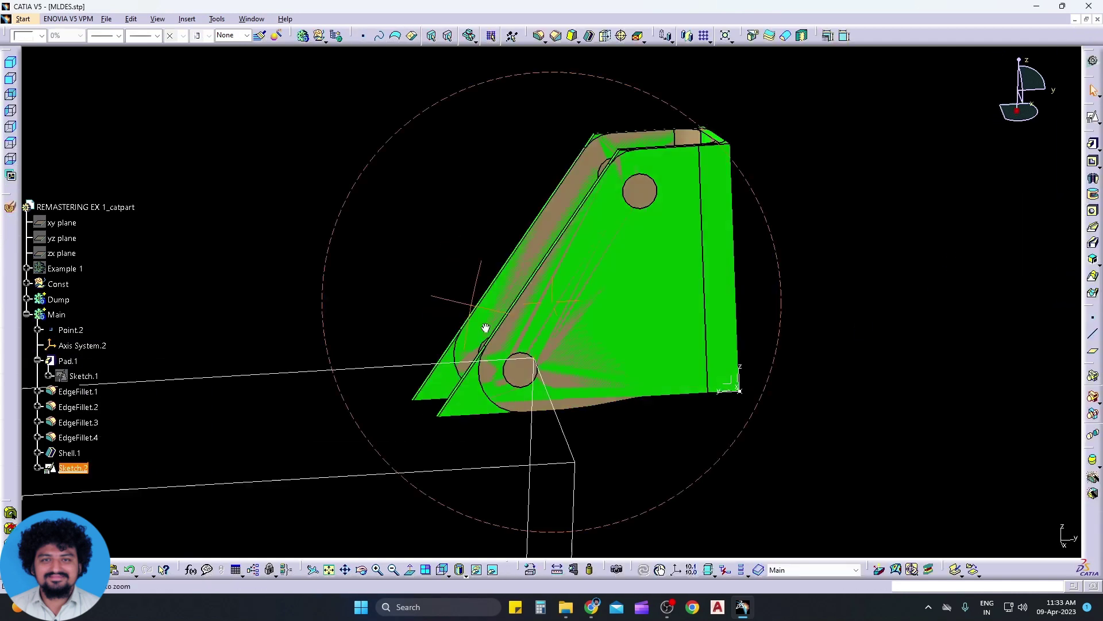
{"action": "key", "text": "ctrl+z"}
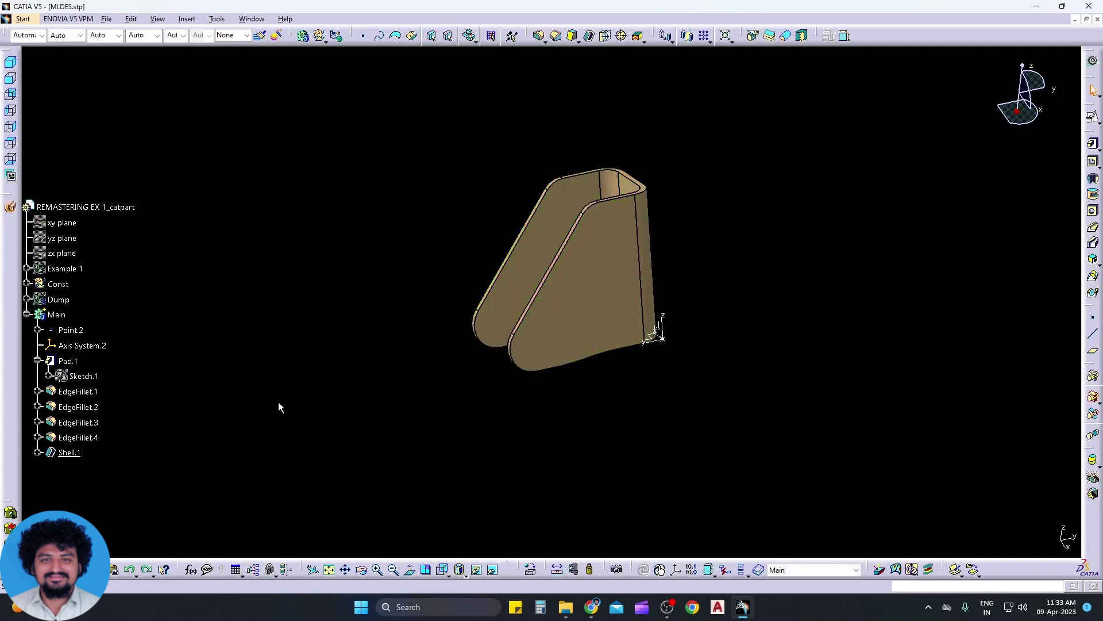
{"action": "mouse_move", "coordinate": [278, 402]}
{"action": "middle_mouse_down"}
{"action": "mouse_move", "coordinate": [574, 411]}
{"action": "mouse_move", "coordinate": [468, 421]}
{"action": "mouse_move", "coordinate": [725, 443]}
{"action": "mouse_move", "coordinate": [558, 449]}
{"action": "mouse_move", "coordinate": [581, 437]}
{"action": "middle_mouse_up"}
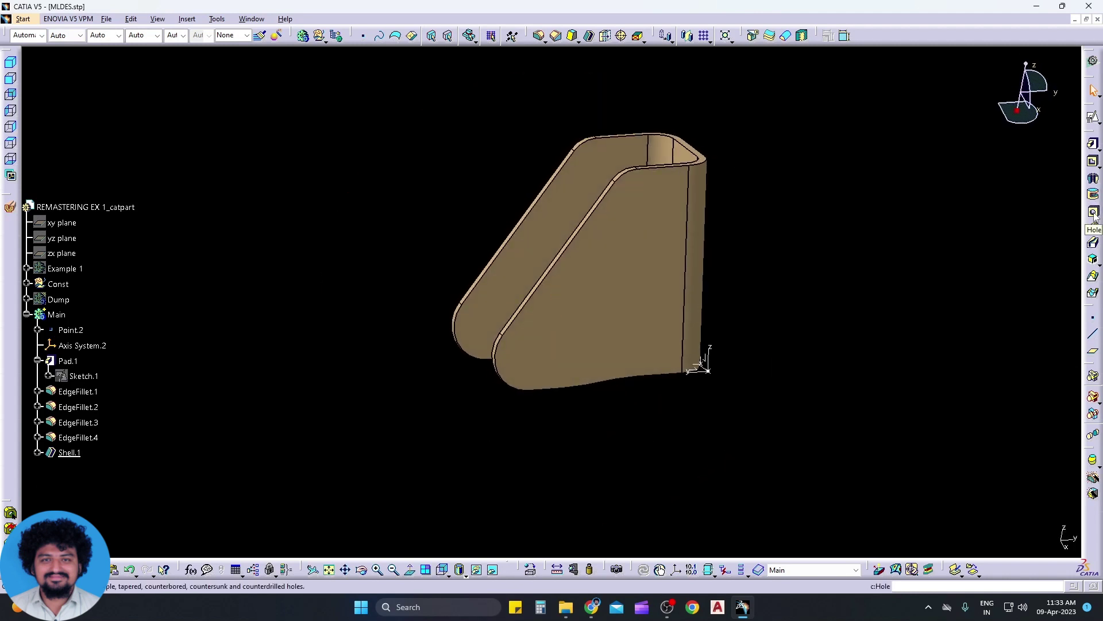
{"action": "middle_click_drag", "start_coordinate": [825, 320], "coordinate": [783, 354]}
Step: Make Const the in-work object and show Dump in place of Main
{"action": "right_click", "coordinate": [56, 284]}
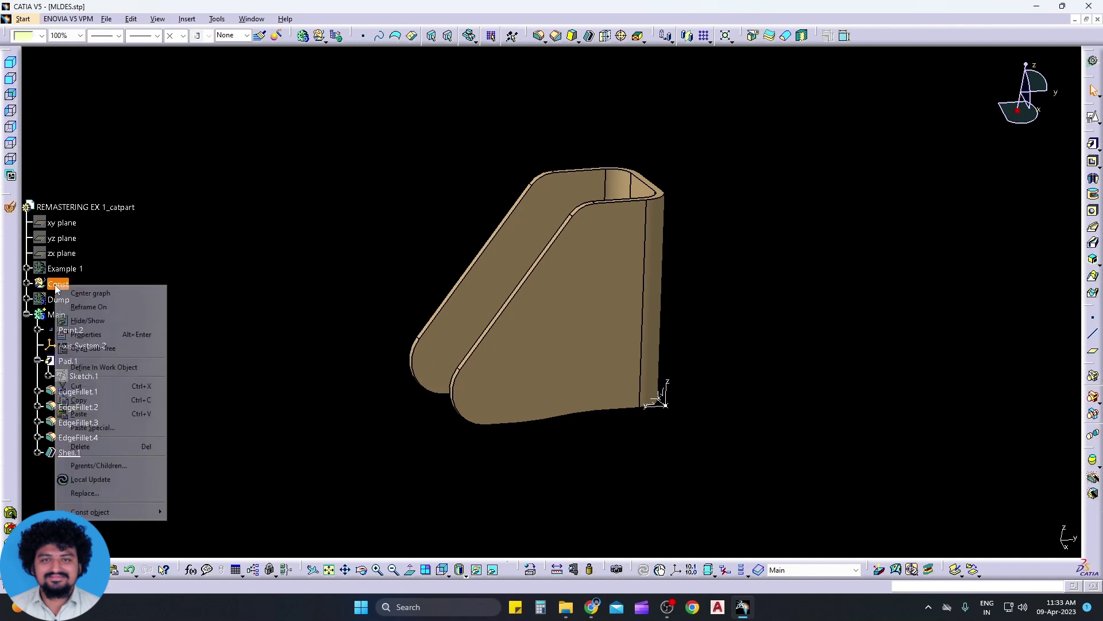
{"action": "left_click", "coordinate": [80, 369]}
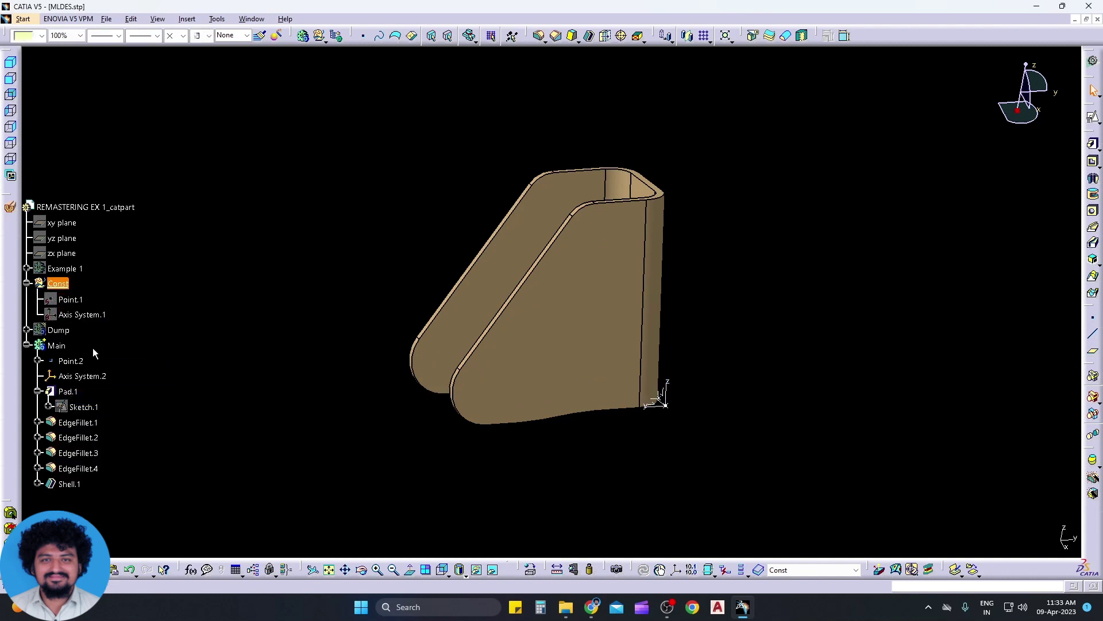
{"action": "right_click", "coordinate": [62, 347]}
{"action": "left_click", "coordinate": [89, 382]}
{"action": "right_click", "coordinate": [57, 330]}
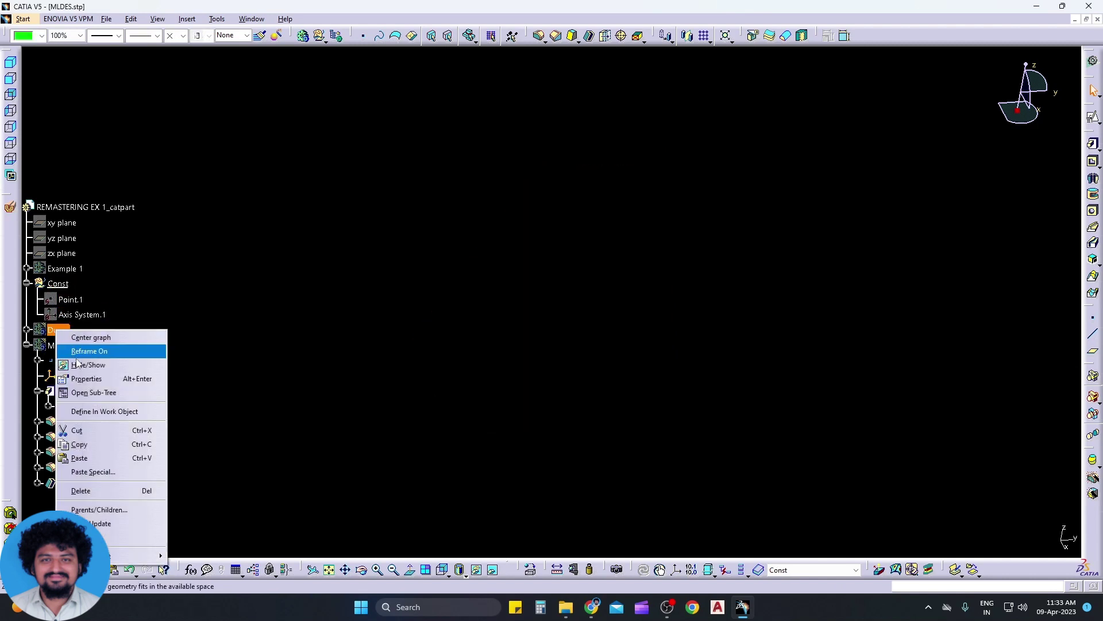
{"action": "left_click", "coordinate": [89, 350]}
Step: Create a Circle / Sphere / Ellipse center point on the edge of the upper hole in Dump's outer side wall
{"action": "left_click", "coordinate": [1092, 323]}
{"action": "middle_click_drag", "start_coordinate": [845, 356], "coordinate": [1020, 416]}
{"action": "left_click", "coordinate": [1020, 419]}
{"action": "left_click", "coordinate": [994, 460]}
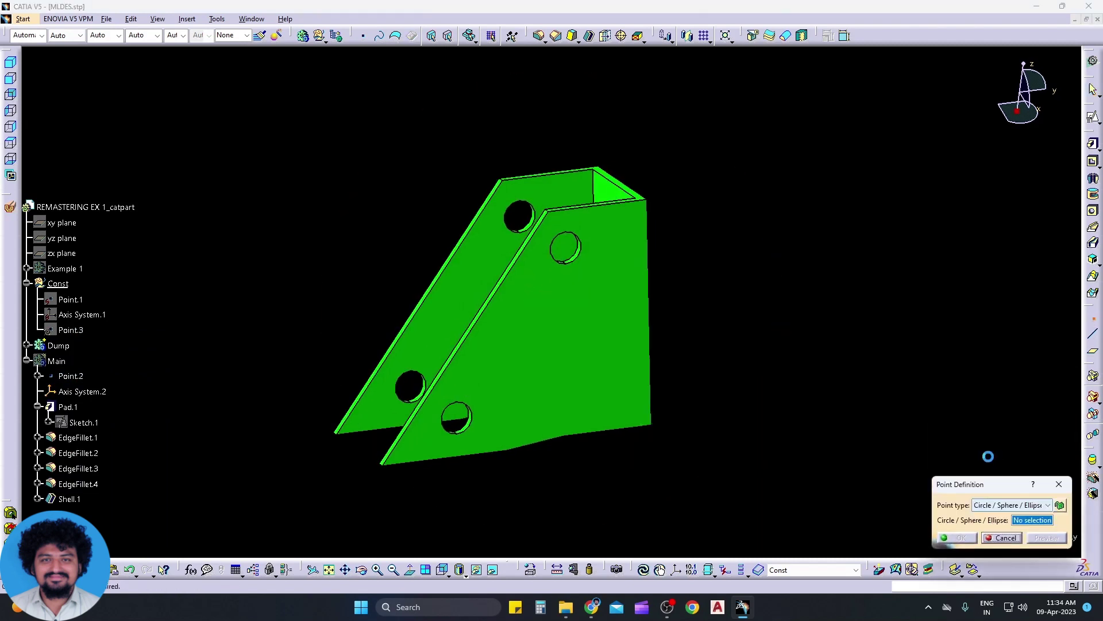
{"action": "left_click", "coordinate": [577, 256]}
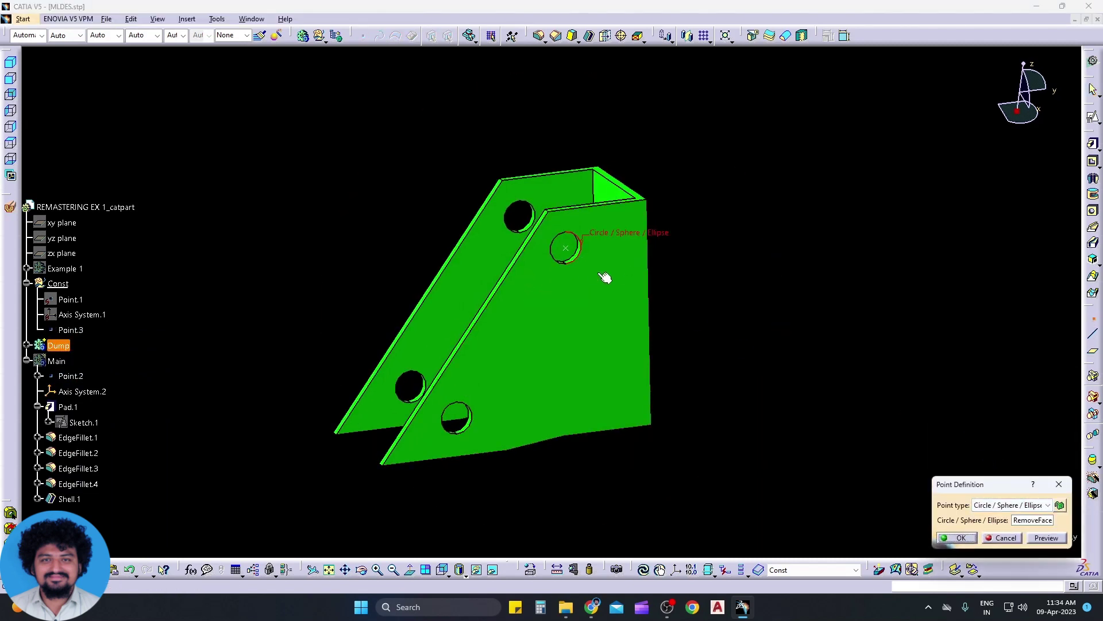
{"action": "left_click", "coordinate": [971, 538]}
Step: Create two more circle centre points, on the lower side hole and on the back wall hole of Dump
{"action": "middle_click_drag", "start_coordinate": [894, 515], "coordinate": [916, 485]}
{"action": "left_click", "coordinate": [1093, 317]}
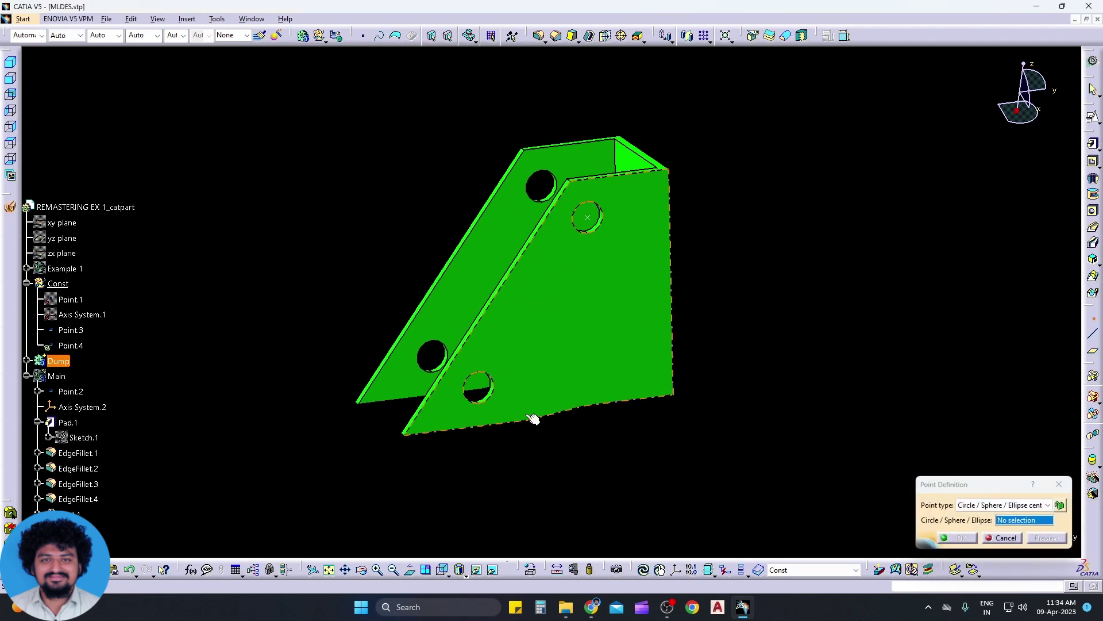
{"action": "left_click", "coordinate": [495, 399]}
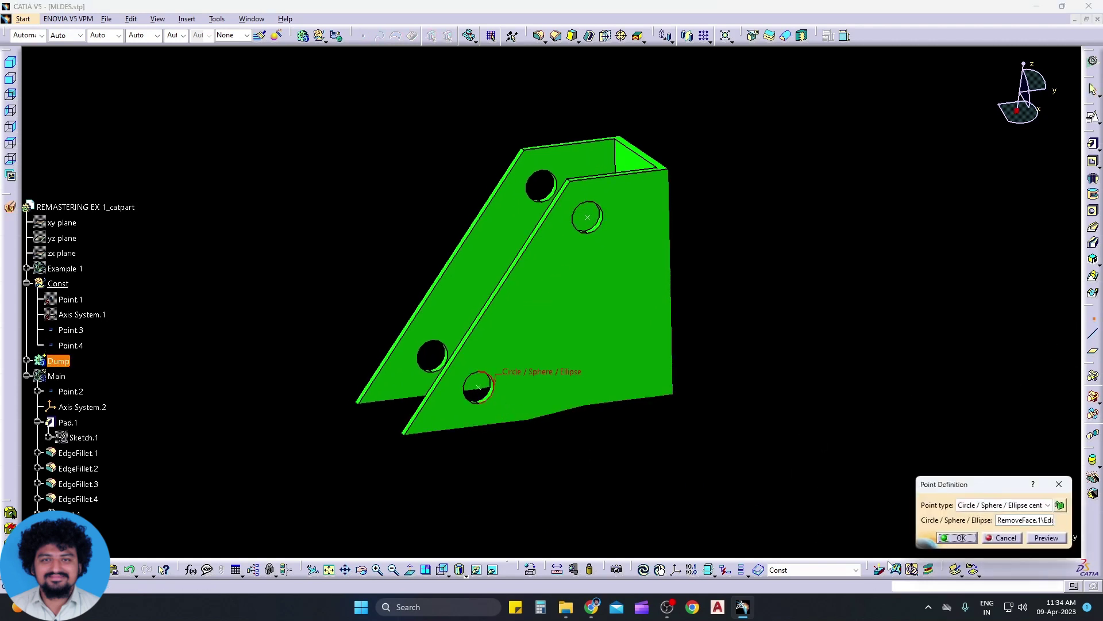
{"action": "left_click", "coordinate": [962, 538]}
{"action": "middle_click_drag", "start_coordinate": [678, 356], "coordinate": [710, 322]}
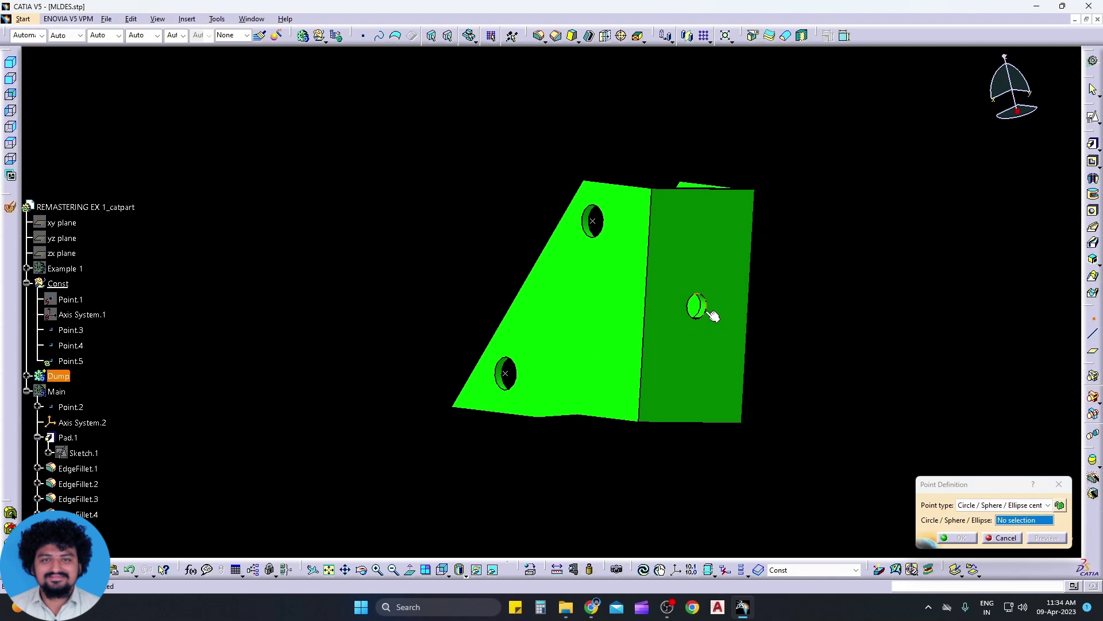
{"action": "left_click", "coordinate": [708, 311]}
{"action": "key", "text": "Escape"}
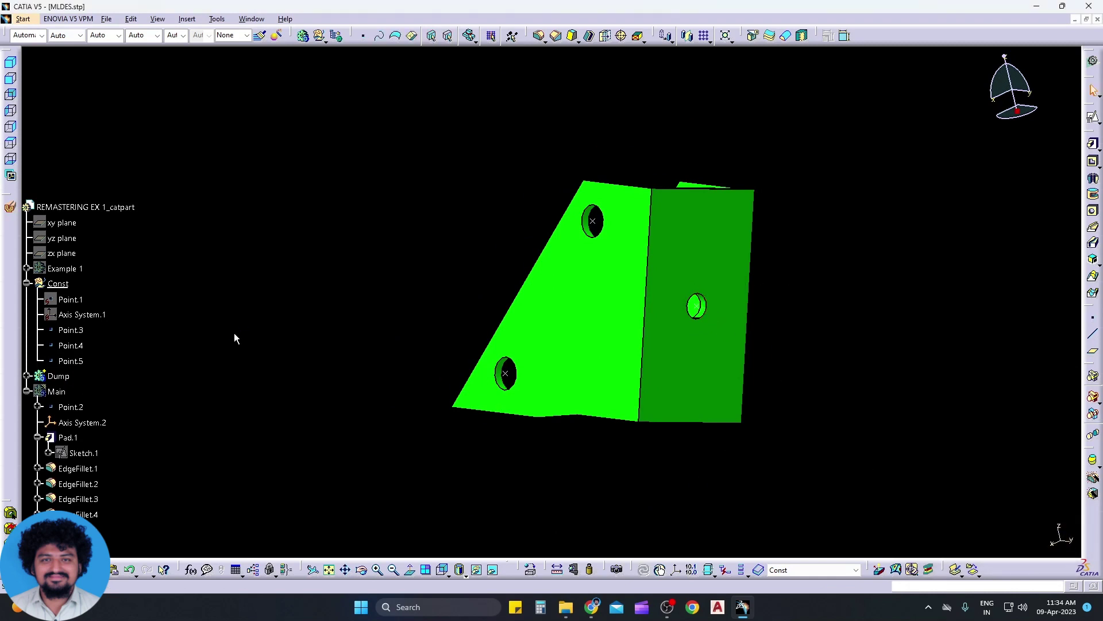
Step: Isolate Point.3, Point.4 and Point.5, the three hole centre points in Const
{"action": "right_click", "coordinate": [87, 333]}
{"action": "mouse_move", "coordinate": [132, 523]}
{"action": "left_click", "coordinate": [218, 500]}
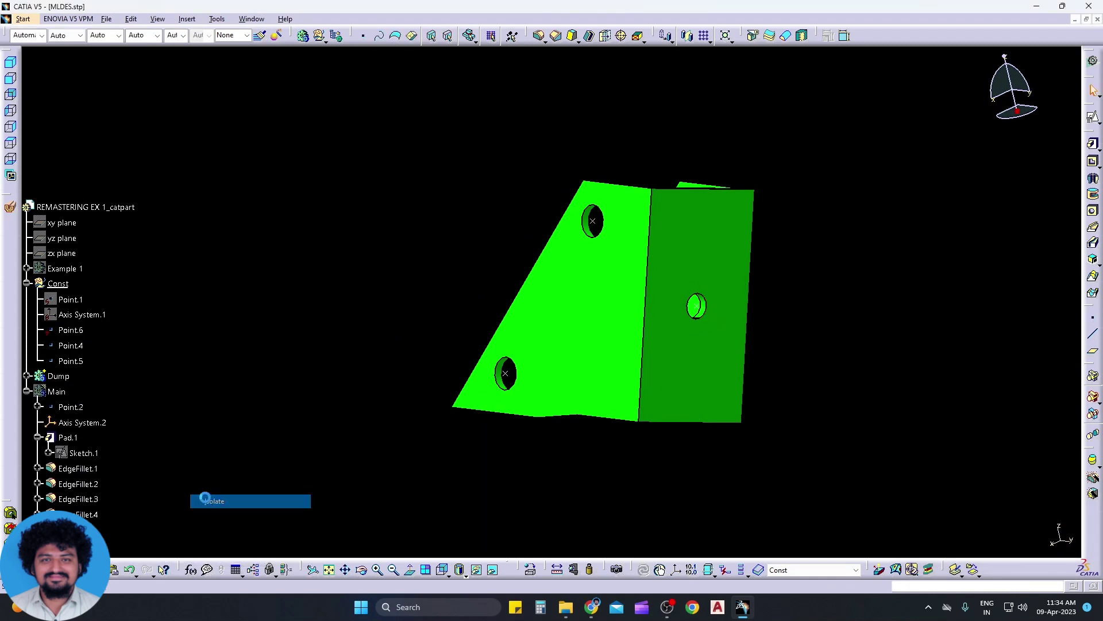
{"action": "right_click", "coordinate": [86, 347]}
{"action": "mouse_move", "coordinate": [132, 571]}
{"action": "left_click", "coordinate": [222, 529]}
{"action": "right_click", "coordinate": [83, 364]}
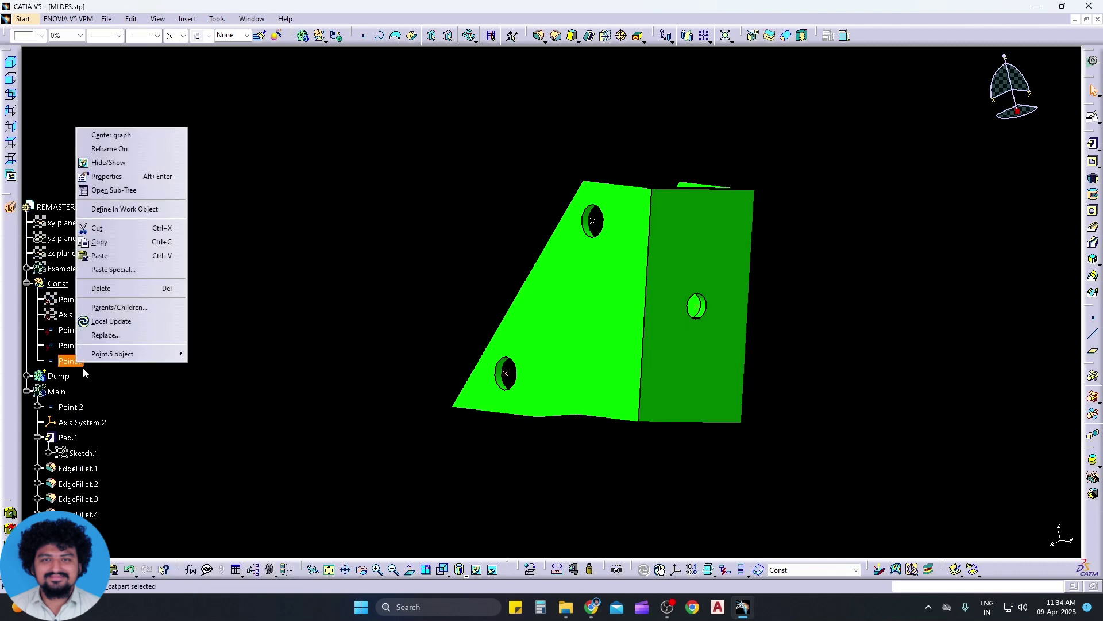
{"action": "mouse_move", "coordinate": [132, 354]}
{"action": "left_click", "coordinate": [264, 371]}
Step: Hide the Dump body and make Main the in-work object
{"action": "scroll", "coordinate": [78, 286], "scroll_direction": "down", "scroll_amount": 3}
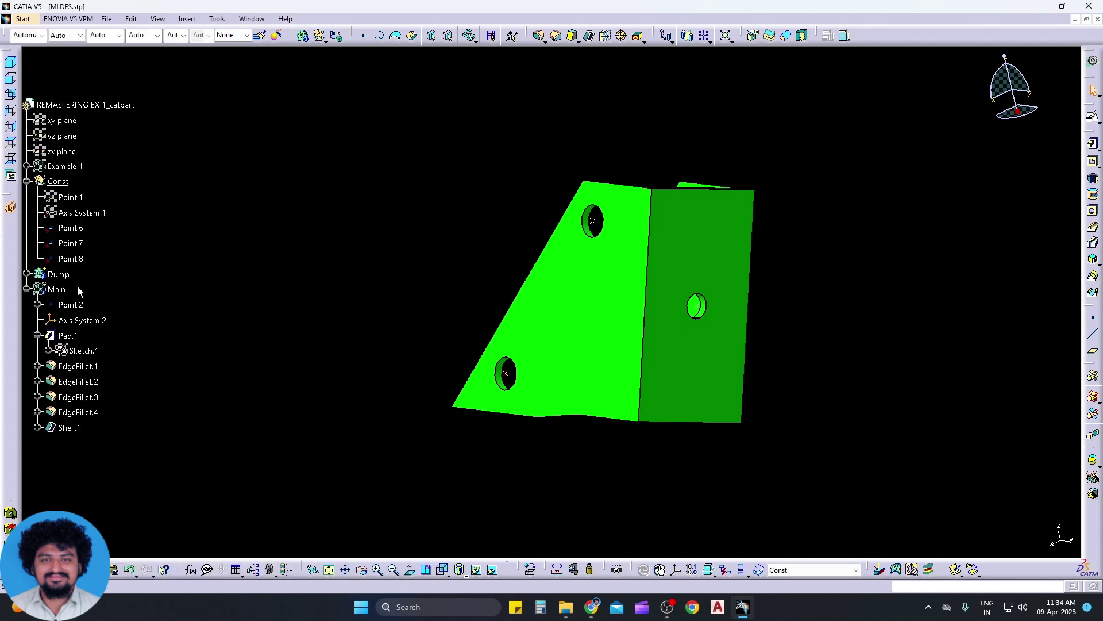
{"action": "right_click", "coordinate": [73, 279]}
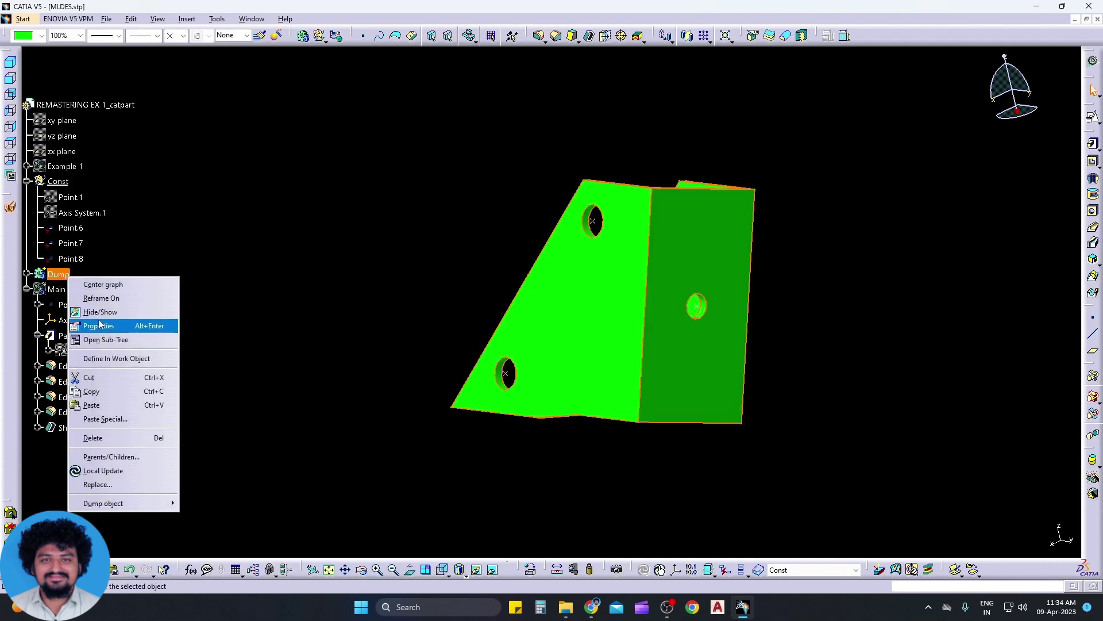
{"action": "left_click", "coordinate": [110, 313]}
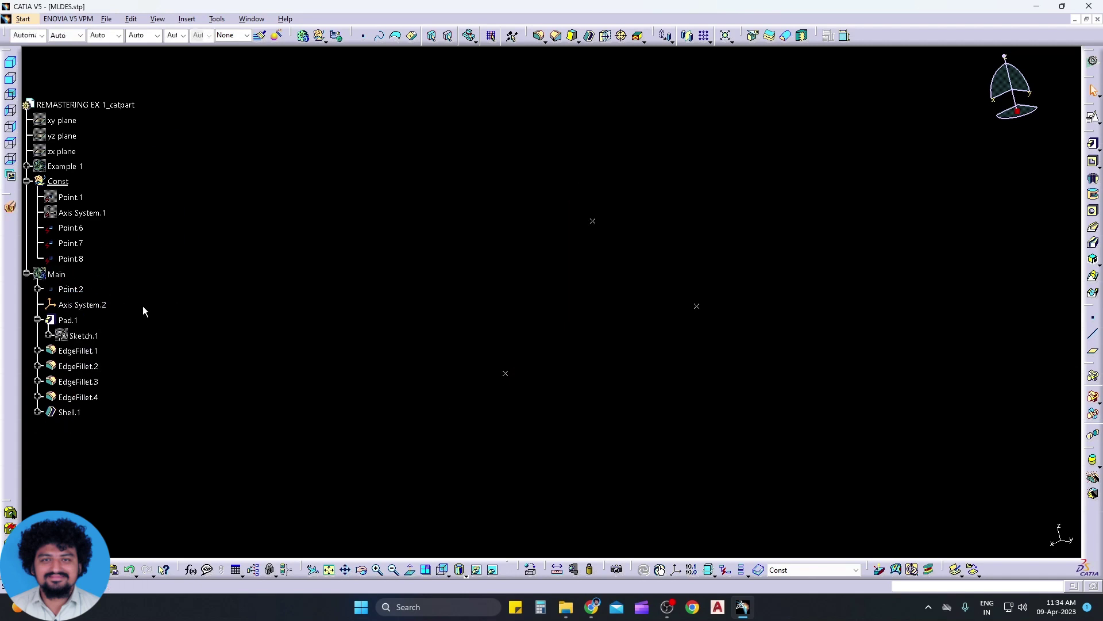
{"action": "left_click", "coordinate": [170, 298]}
{"action": "left_click", "coordinate": [27, 166]}
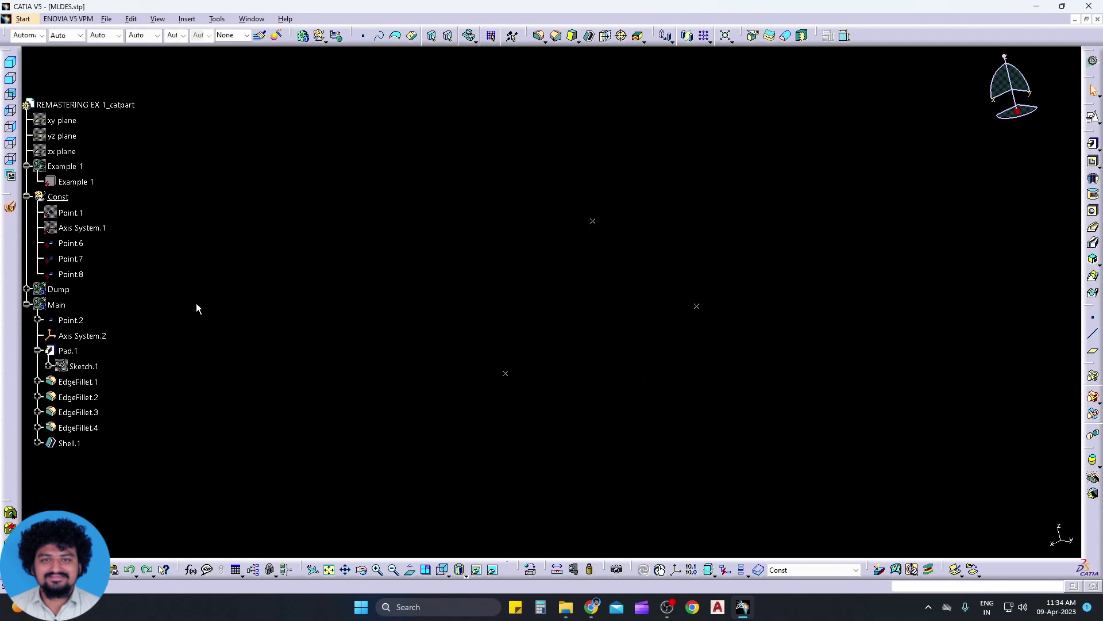
{"action": "right_click", "coordinate": [57, 305]}
{"action": "left_click", "coordinate": [98, 386]}
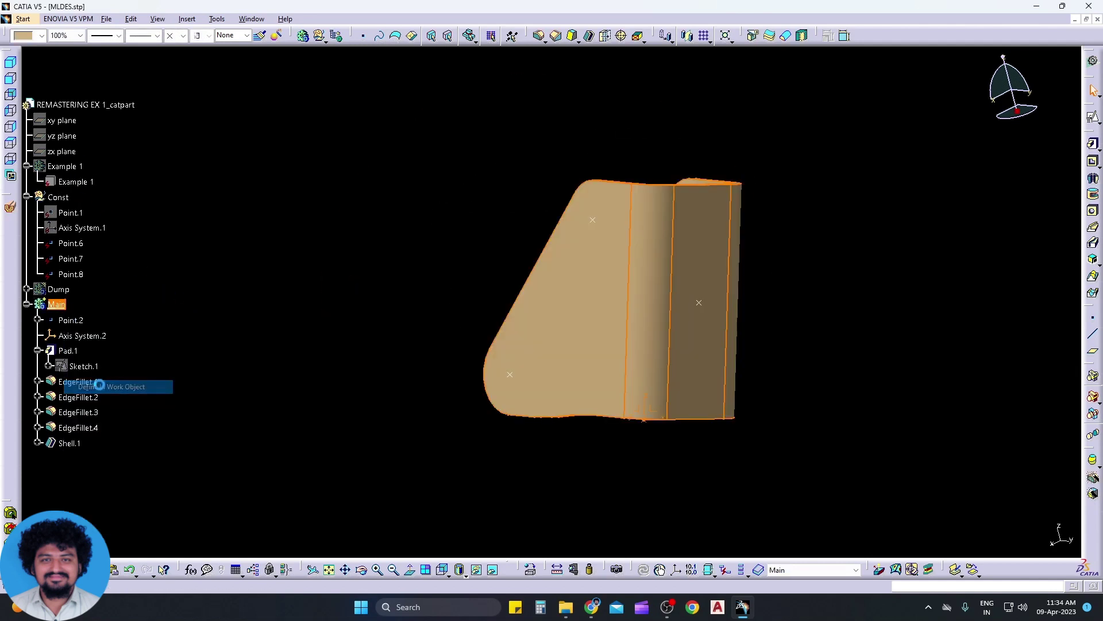
Step: Create a Coordinates point in Main with X, Y and Z set to 0 mm, referenced to Point.6
{"action": "left_click", "coordinate": [1093, 322]}
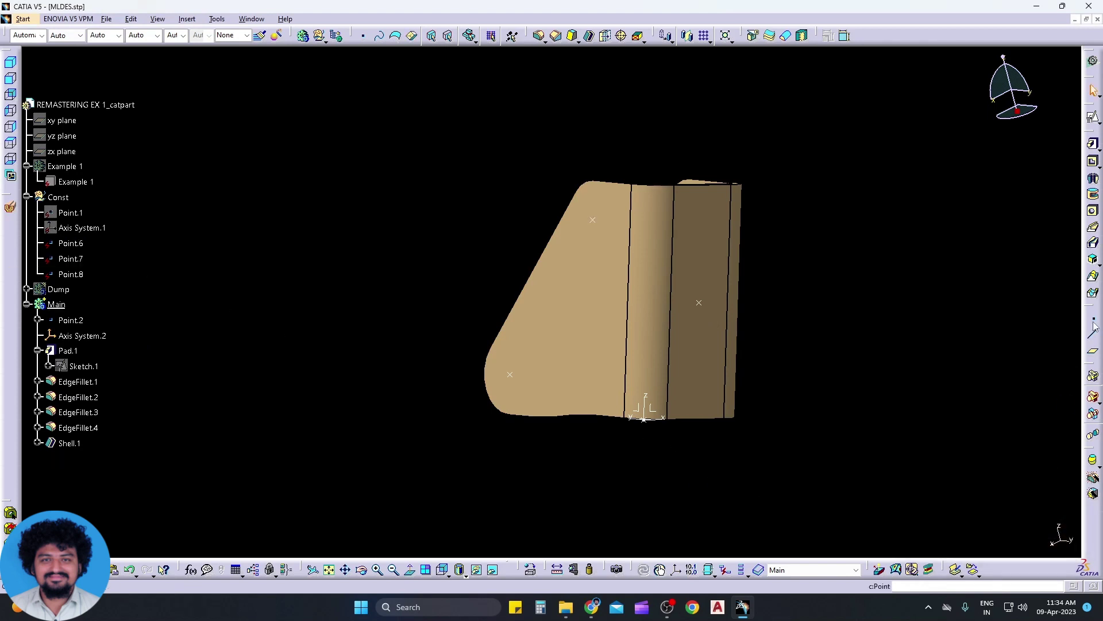
{"action": "left_click", "coordinate": [1030, 504]}
{"action": "left_click", "coordinate": [986, 517]}
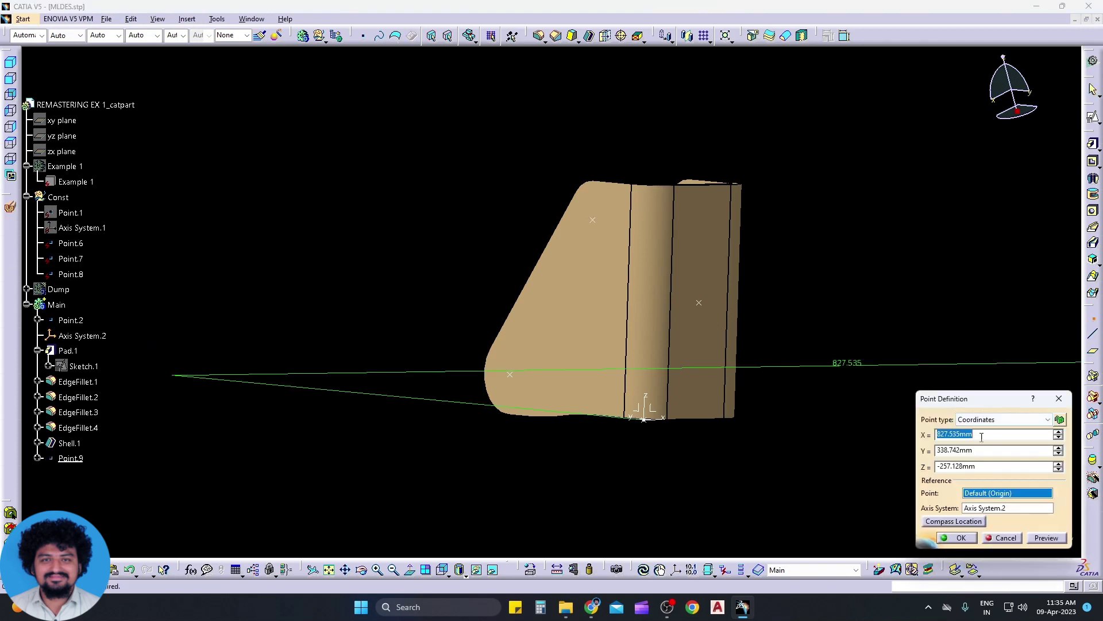
{"action": "type", "text": "0"}
{"action": "key", "text": "Tab"}
{"action": "type", "text": "0"}
{"action": "key", "text": "Tab"}
{"action": "type", "text": "-0"}
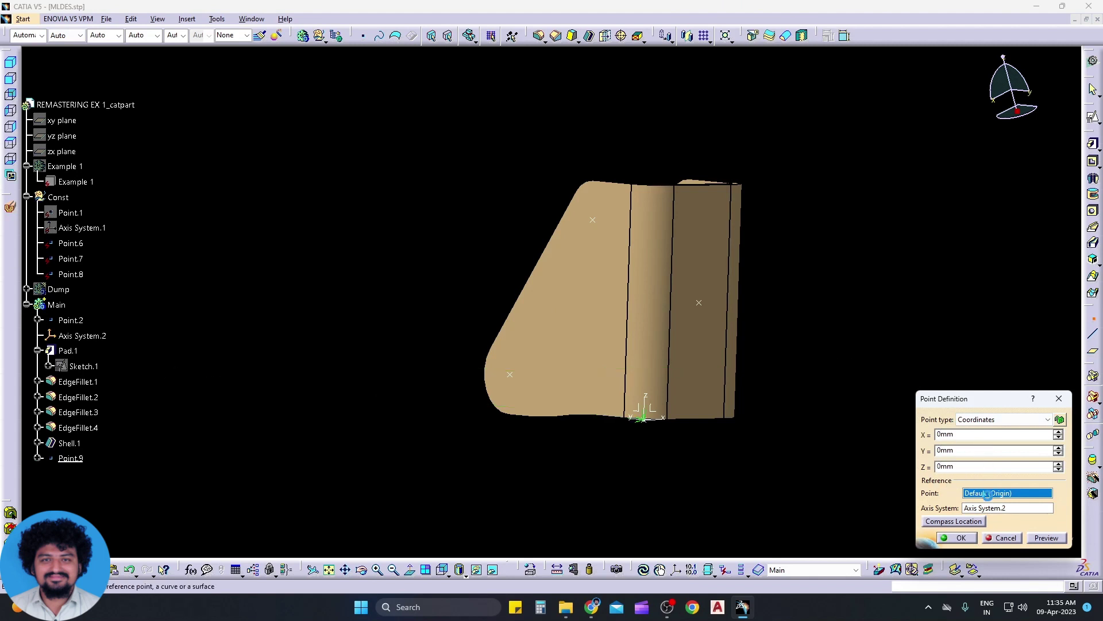
{"action": "left_click", "coordinate": [70, 243]}
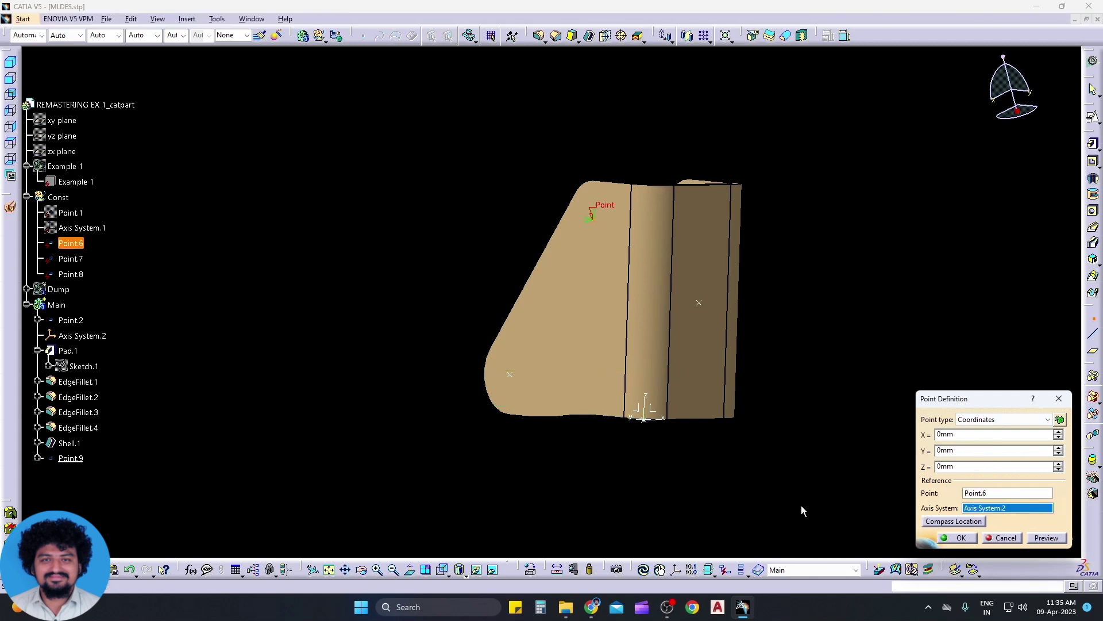
{"action": "left_click", "coordinate": [962, 538]}
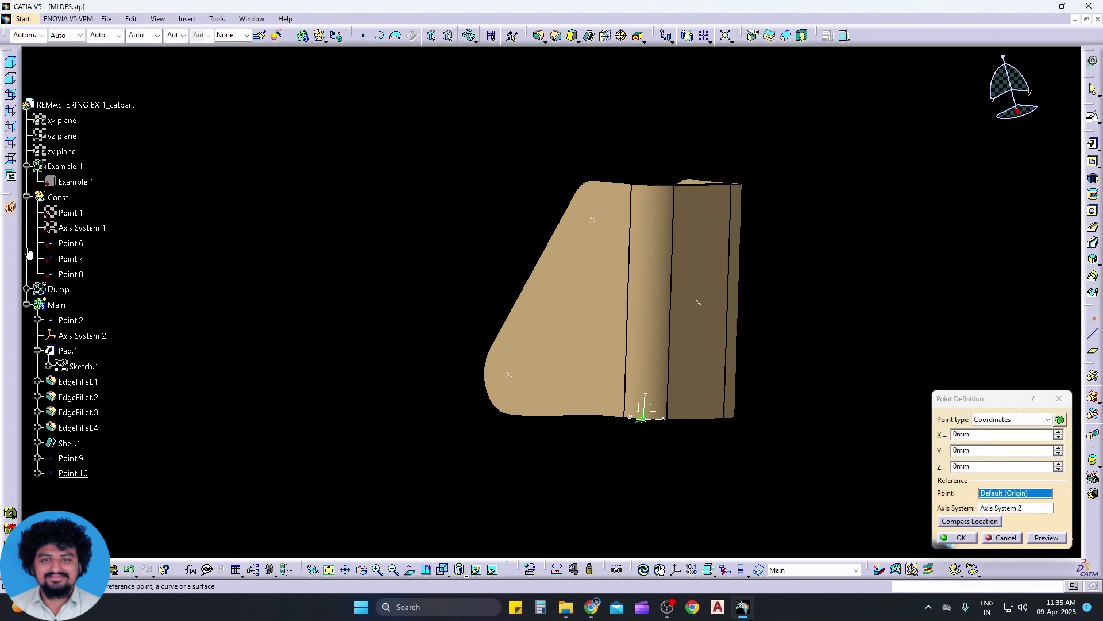
Step: Create further zero-offset Coordinates points in Main, referenced to Point.7 and Point.8
{"action": "left_click", "coordinate": [71, 259]}
{"action": "left_click", "coordinate": [970, 540]}
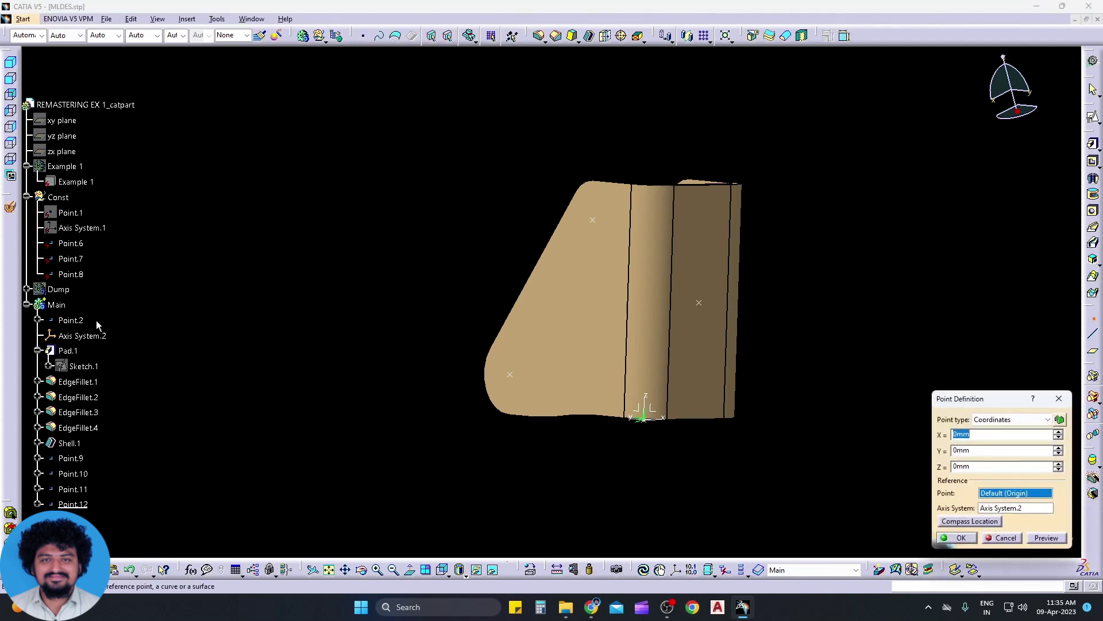
{"action": "left_click", "coordinate": [86, 277]}
{"action": "left_click", "coordinate": [963, 540]}
{"action": "key", "text": "Escape"}
Step: Hide Point.6, Point.7 and Point.8 in Const
{"action": "left_click", "coordinate": [70, 243]}
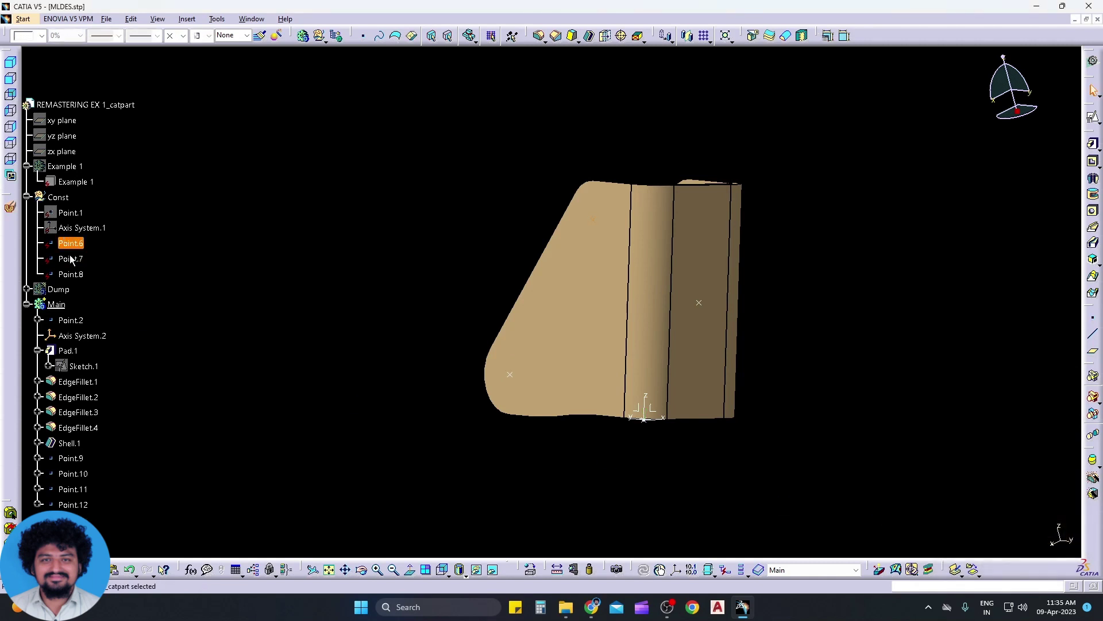
{"action": "left_click", "coordinate": [70, 258], "text": "ctrl"}
{"action": "left_click", "coordinate": [79, 275], "text": "ctrl"}
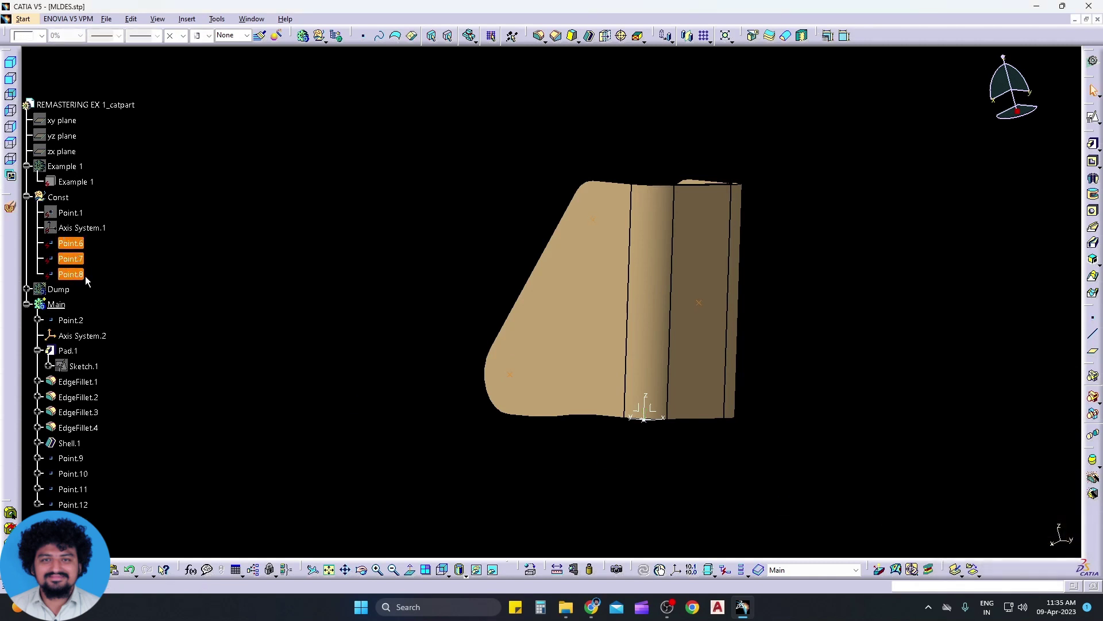
{"action": "key", "text": "Escape"}
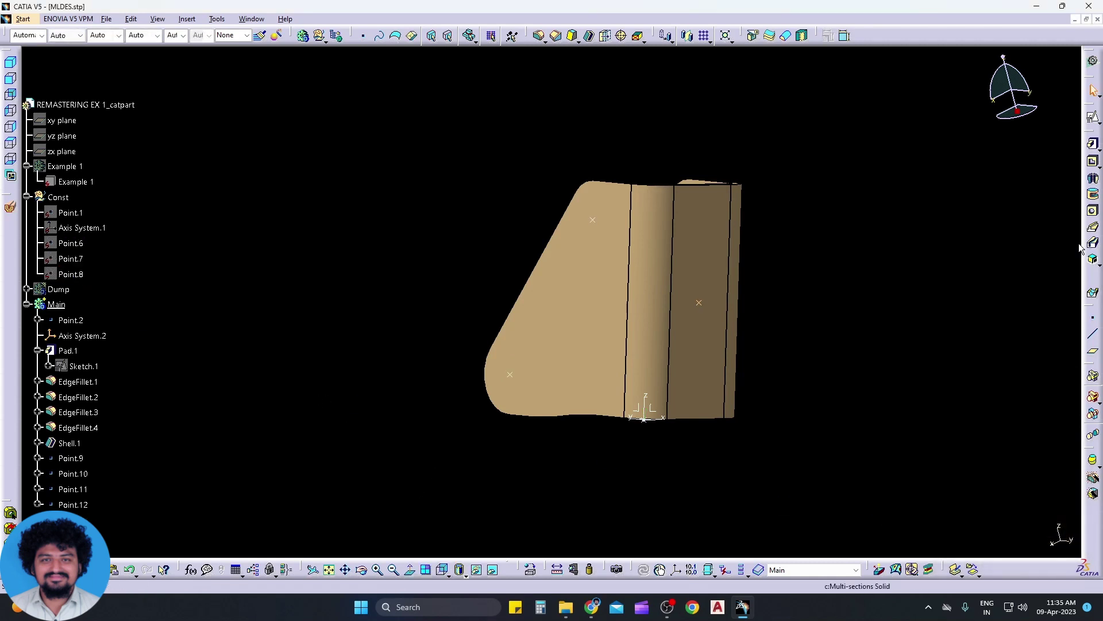
Step: Start a hole at the upper point on Main's outer side wall, show Dump, and measure its matching hole edge for the diameter
{"action": "middle_click_drag", "start_coordinate": [505, 395], "coordinate": [506, 345]}
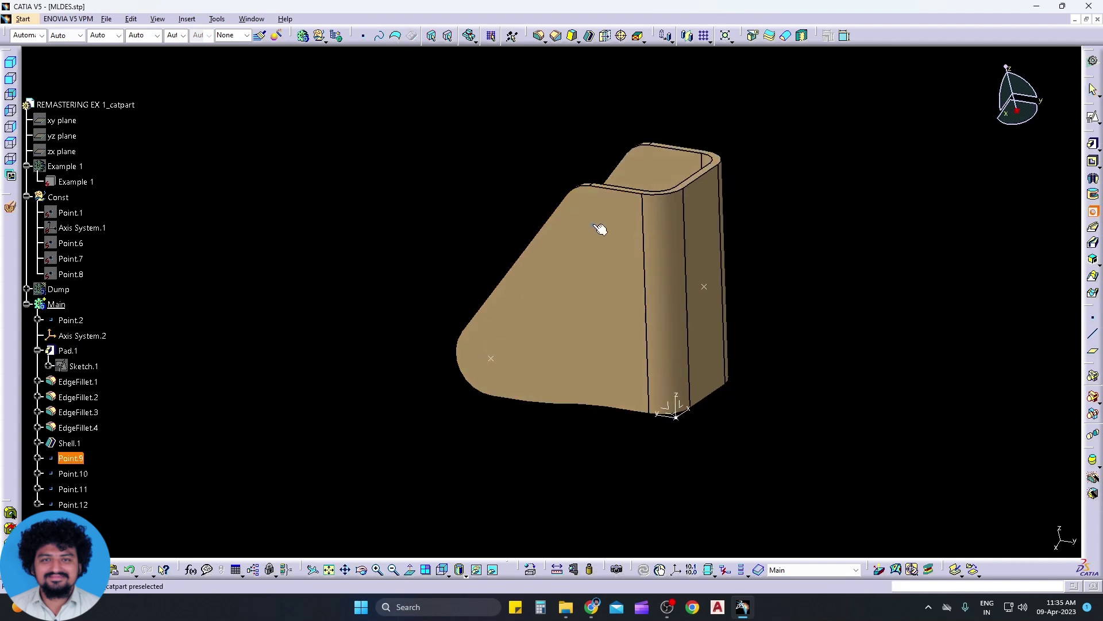
{"action": "left_click", "coordinate": [615, 264]}
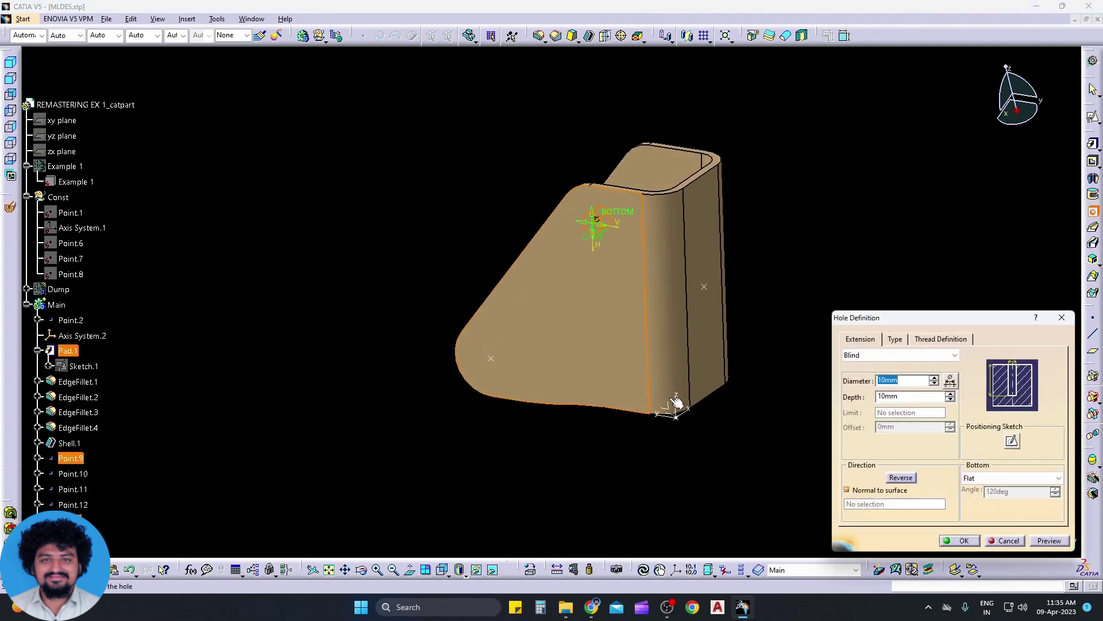
{"action": "right_click", "coordinate": [895, 381]}
{"action": "left_click", "coordinate": [933, 457]}
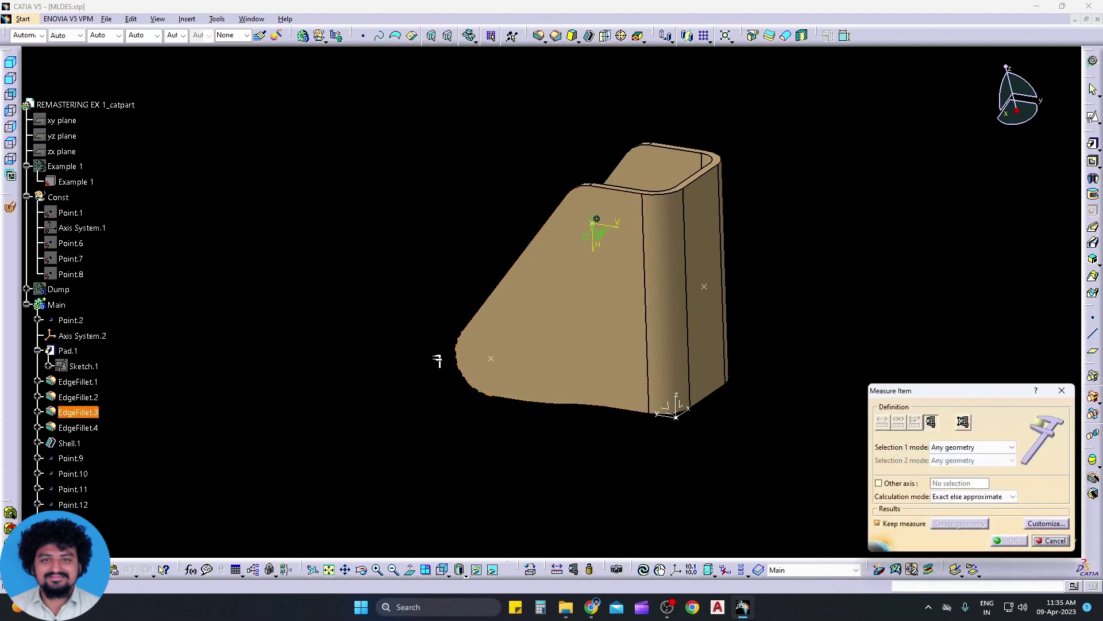
{"action": "right_click", "coordinate": [70, 289]}
{"action": "left_click", "coordinate": [95, 322]}
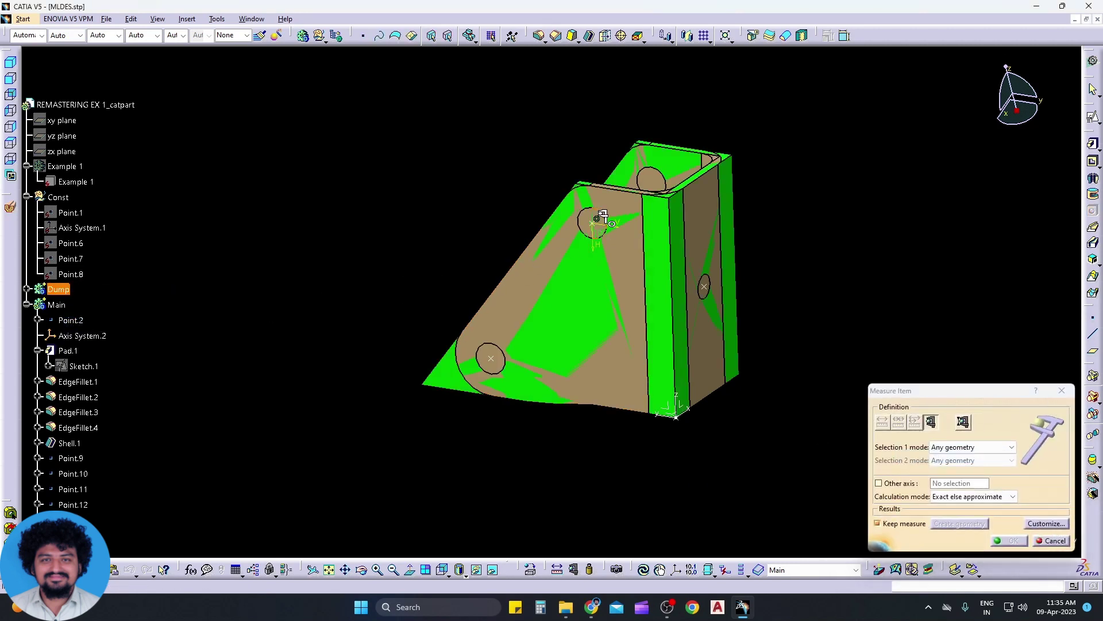
{"action": "left_click", "coordinate": [599, 214]}
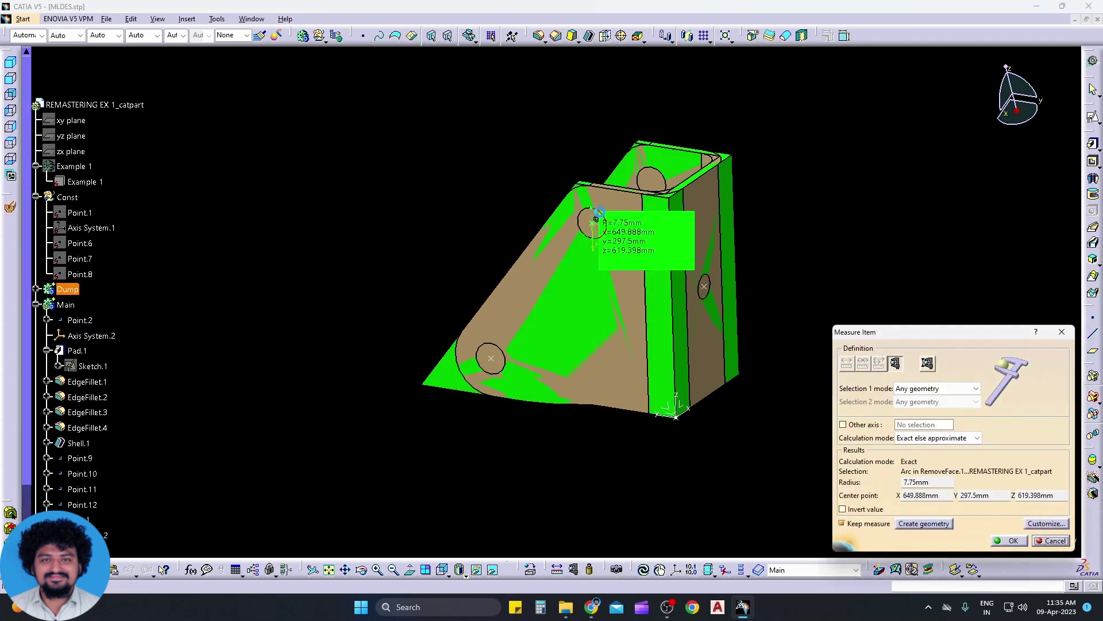
{"action": "left_click", "coordinate": [1006, 543]}
{"action": "left_click", "coordinate": [591, 326]}
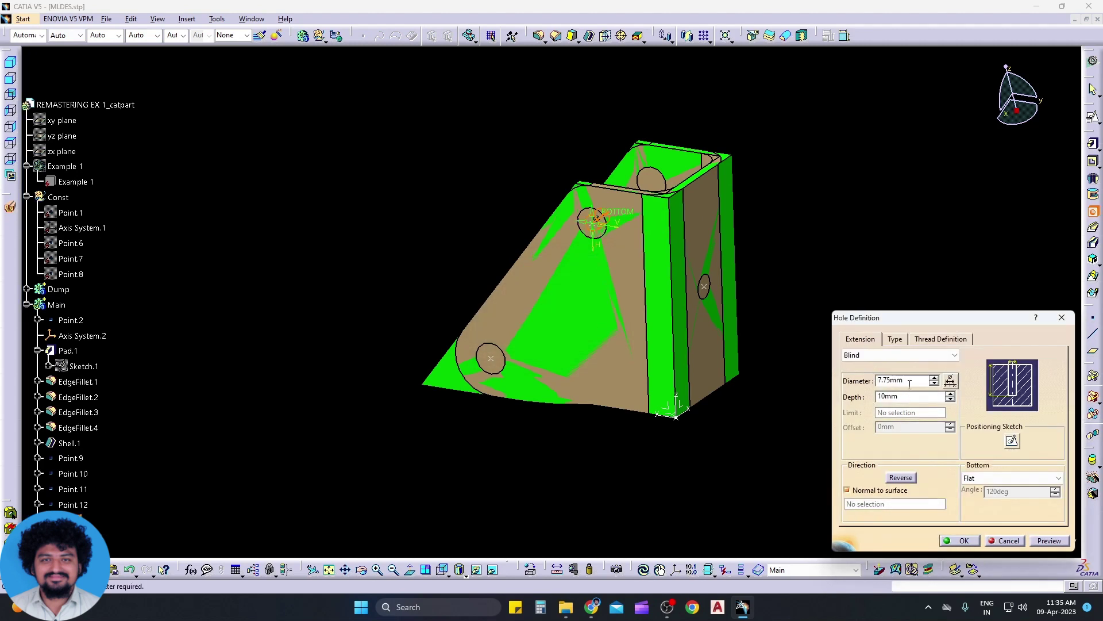
Step: Set the hole's diameter to 15.5 mm and its extension to Up To Last, and create it
{"action": "left_click", "coordinate": [894, 354]}
{"action": "left_click", "coordinate": [868, 371]}
{"action": "left_click", "coordinate": [896, 355]}
{"action": "left_click", "coordinate": [867, 379]}
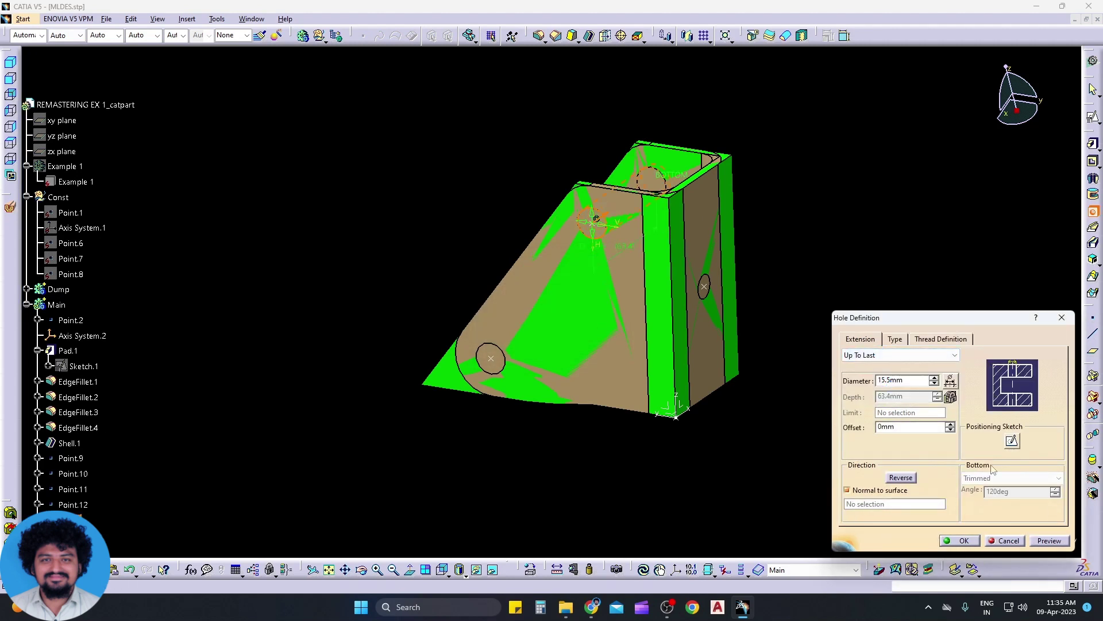
{"action": "left_click", "coordinate": [1049, 541]}
{"action": "middle_click_drag", "start_coordinate": [665, 485], "coordinate": [767, 434]}
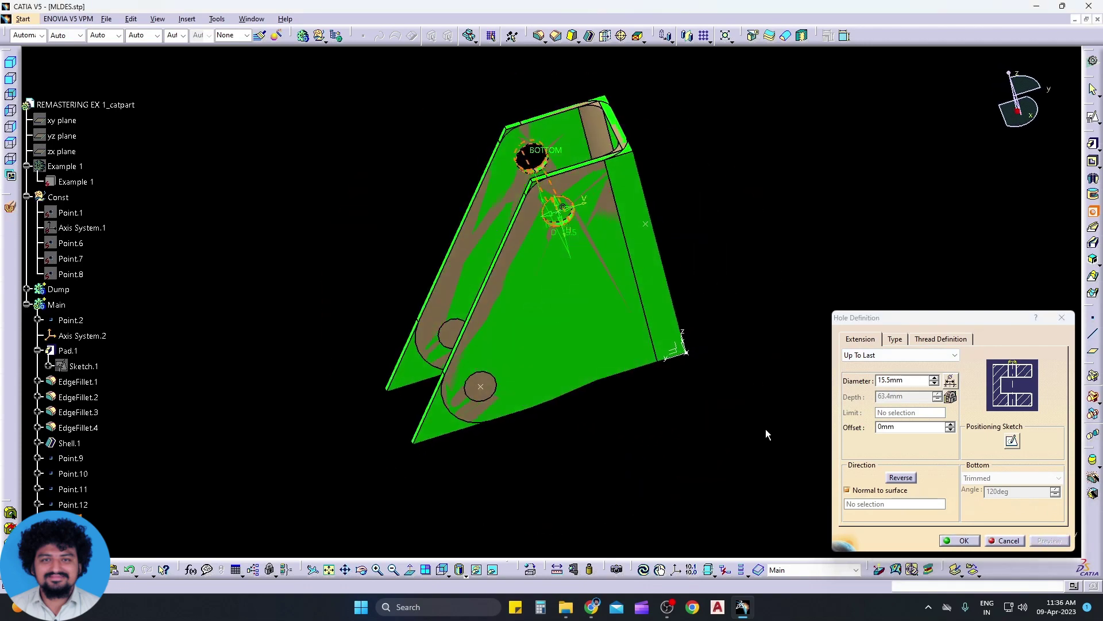
{"action": "left_click", "coordinate": [961, 541]}
Step: Repeat the side wall hole at Point.10 with a User Pattern
{"action": "middle_click_drag", "start_coordinate": [681, 451], "coordinate": [619, 425]}
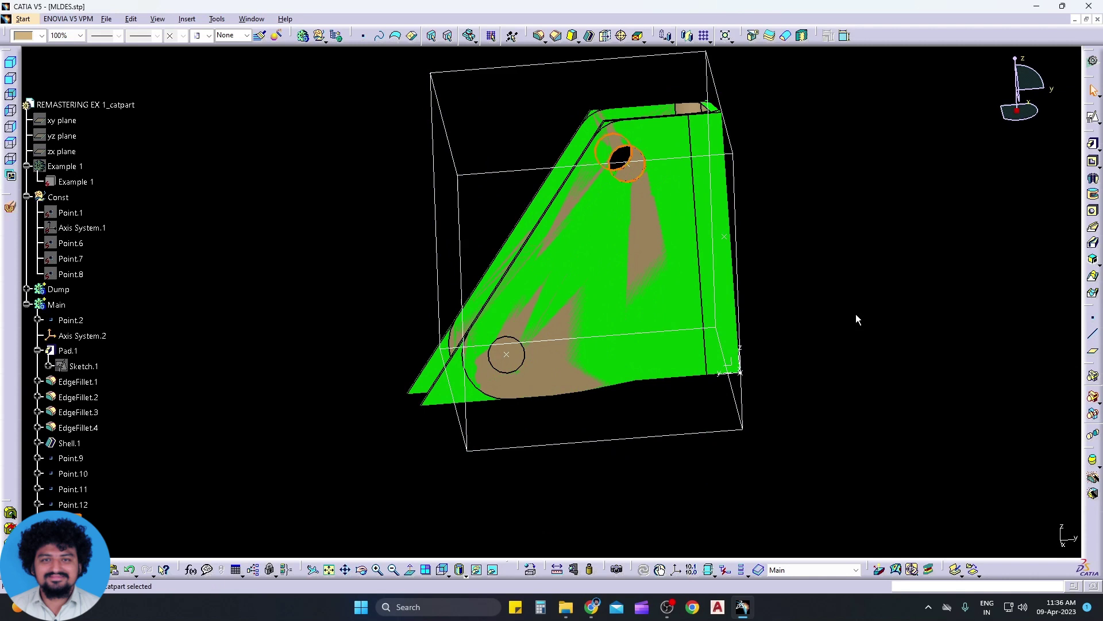
{"action": "left_click", "coordinate": [711, 41]}
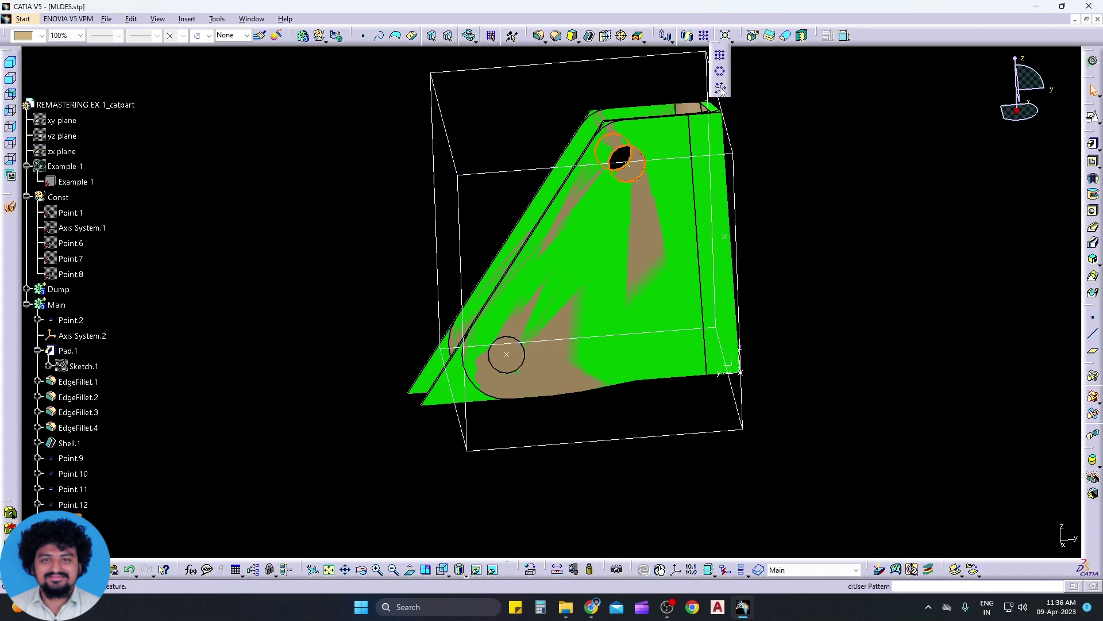
{"action": "left_click", "coordinate": [720, 89]}
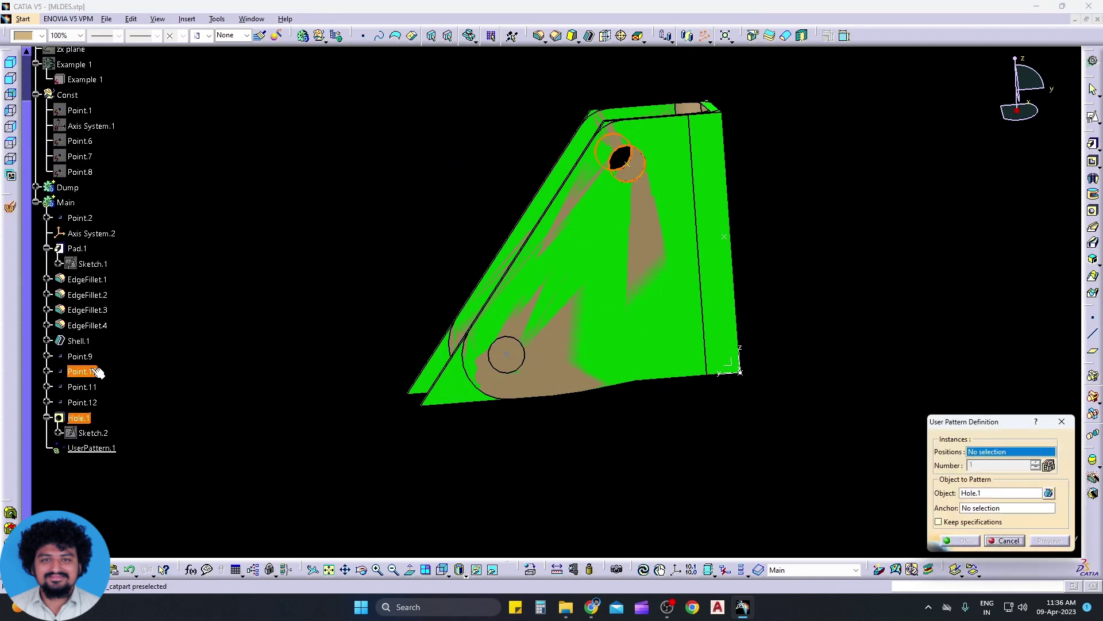
{"action": "left_click", "coordinate": [97, 372]}
{"action": "middle_click_drag", "start_coordinate": [456, 453], "coordinate": [661, 471]}
{"action": "left_click", "coordinate": [965, 540]}
{"action": "middle_click_drag", "start_coordinate": [804, 471], "coordinate": [735, 413]}
{"action": "left_click", "coordinate": [764, 412]}
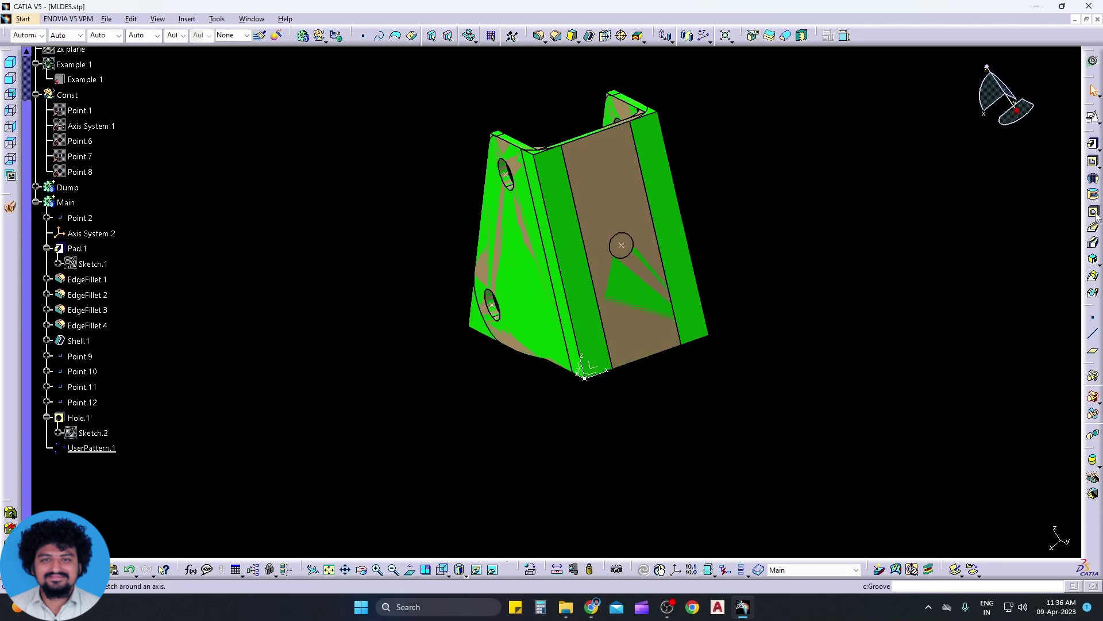
Step: Start a hole at the centre point on Main's back wall, with Dump hidden to expose the face
{"action": "mouse_move", "coordinate": [776, 218]}
{"action": "middle_mouse_down"}
{"action": "mouse_move", "coordinate": [733, 234]}
{"action": "mouse_move", "coordinate": [761, 299]}
{"action": "mouse_move", "coordinate": [655, 192]}
{"action": "mouse_move", "coordinate": [718, 198]}
{"action": "middle_mouse_up"}
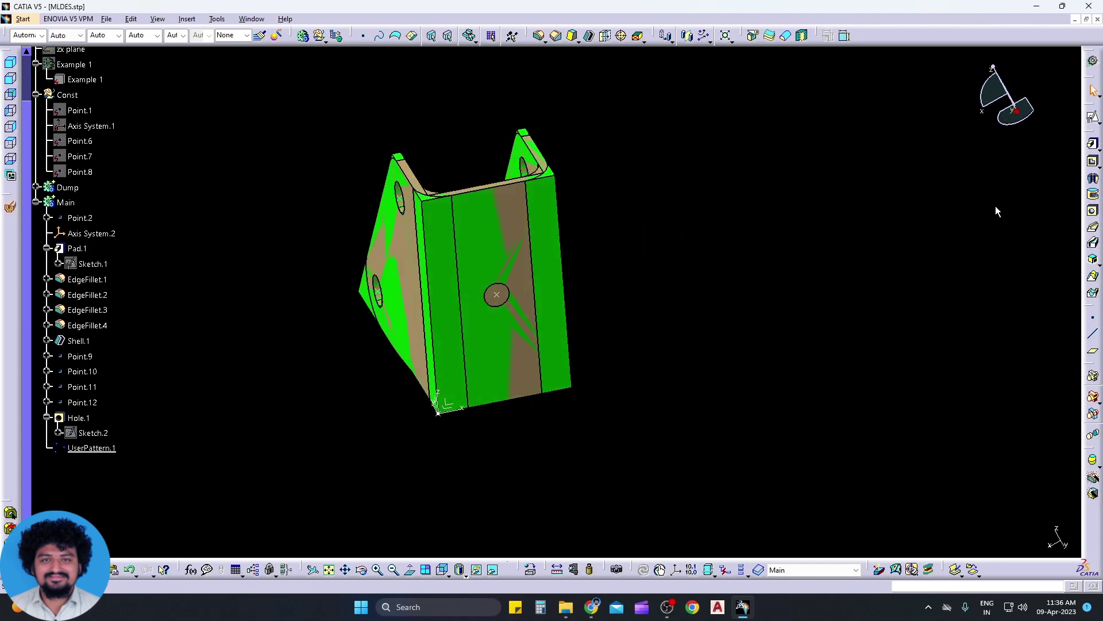
{"action": "left_click", "coordinate": [1093, 211]}
{"action": "right_click", "coordinate": [73, 190]}
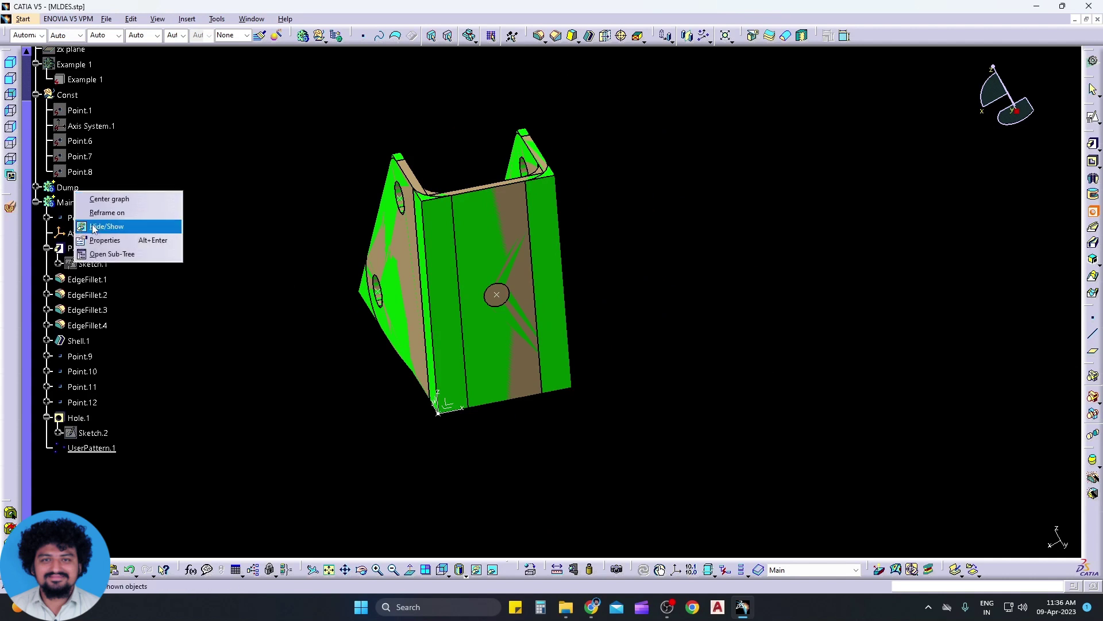
{"action": "left_click", "coordinate": [122, 227]}
{"action": "left_click", "coordinate": [495, 294]}
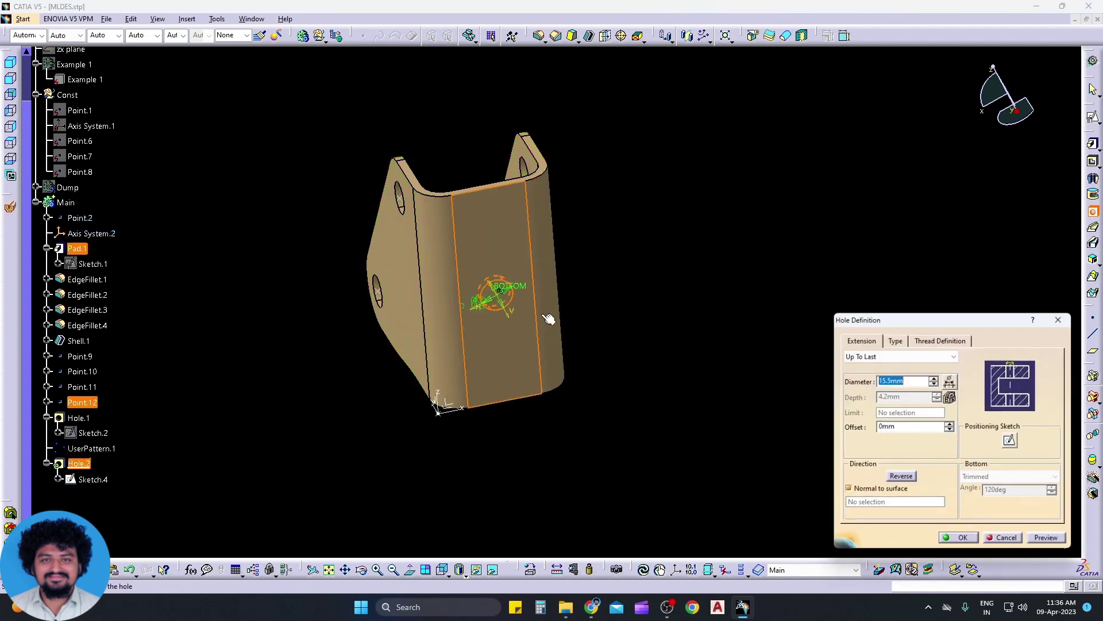
Step: Show Dump and measure the edge of its back wall hole to get the new hole's diameter
{"action": "right_click", "coordinate": [72, 190]}
{"action": "left_click", "coordinate": [122, 227]}
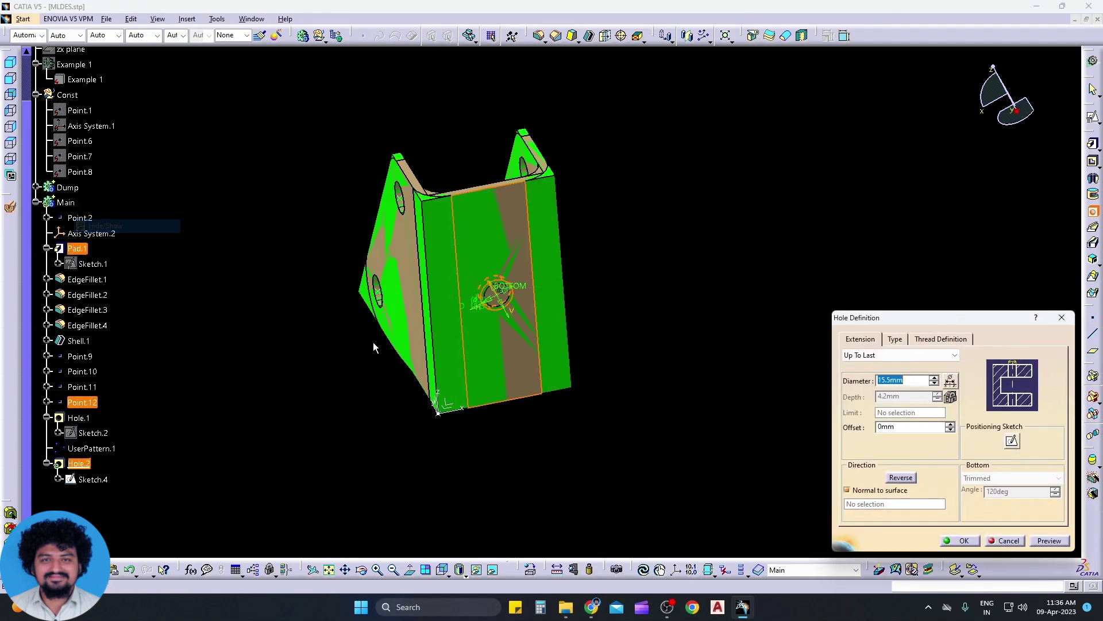
{"action": "right_click", "coordinate": [897, 381]}
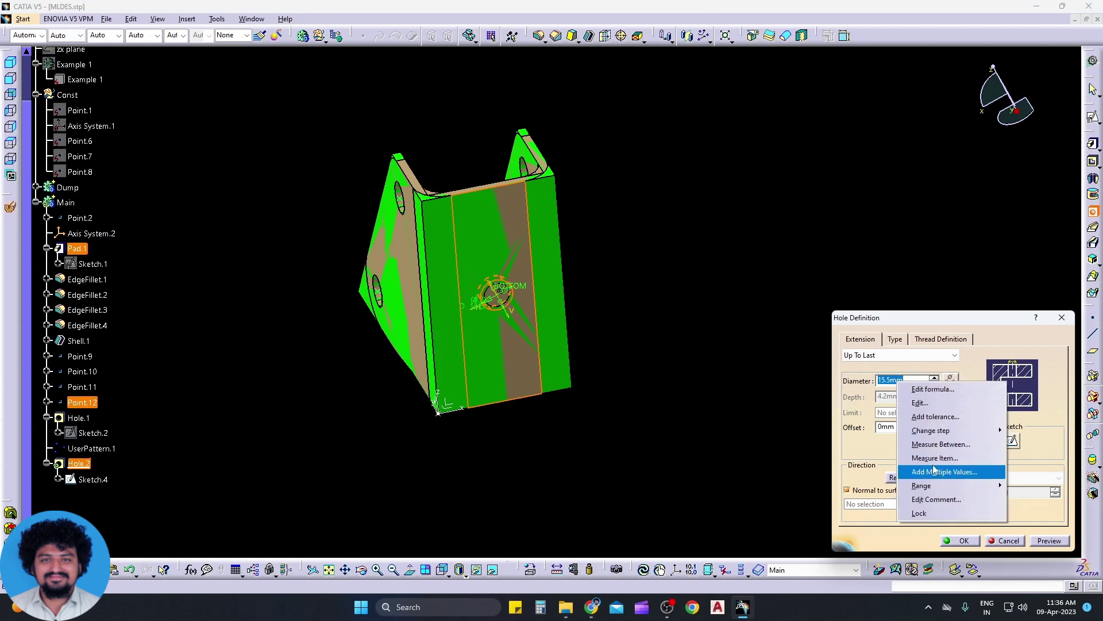
{"action": "left_click", "coordinate": [949, 456]}
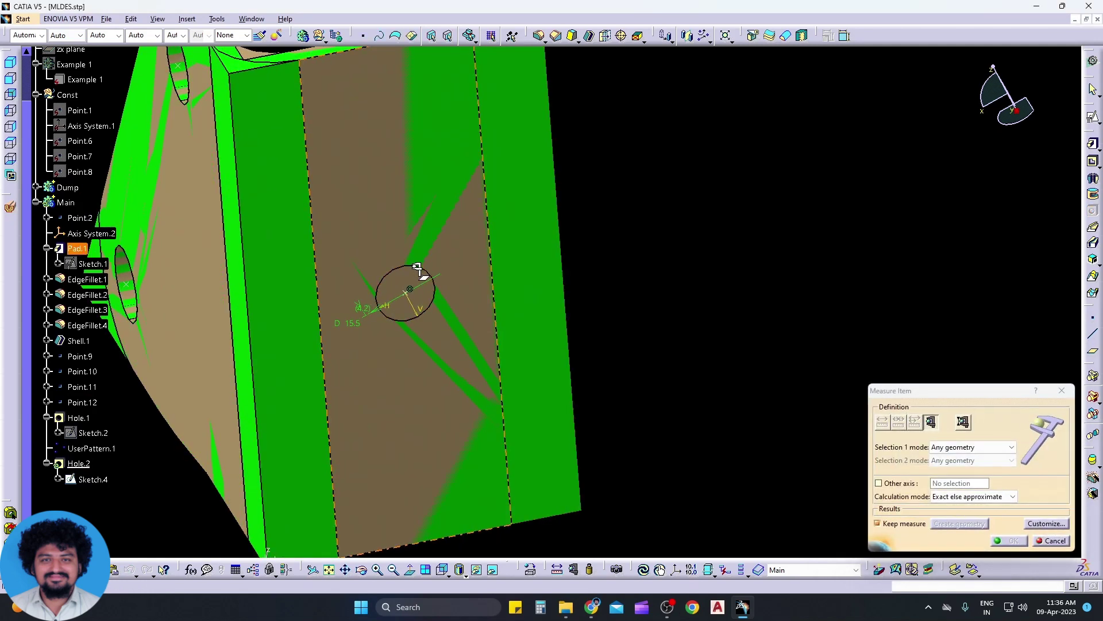
{"action": "left_click", "coordinate": [437, 291]}
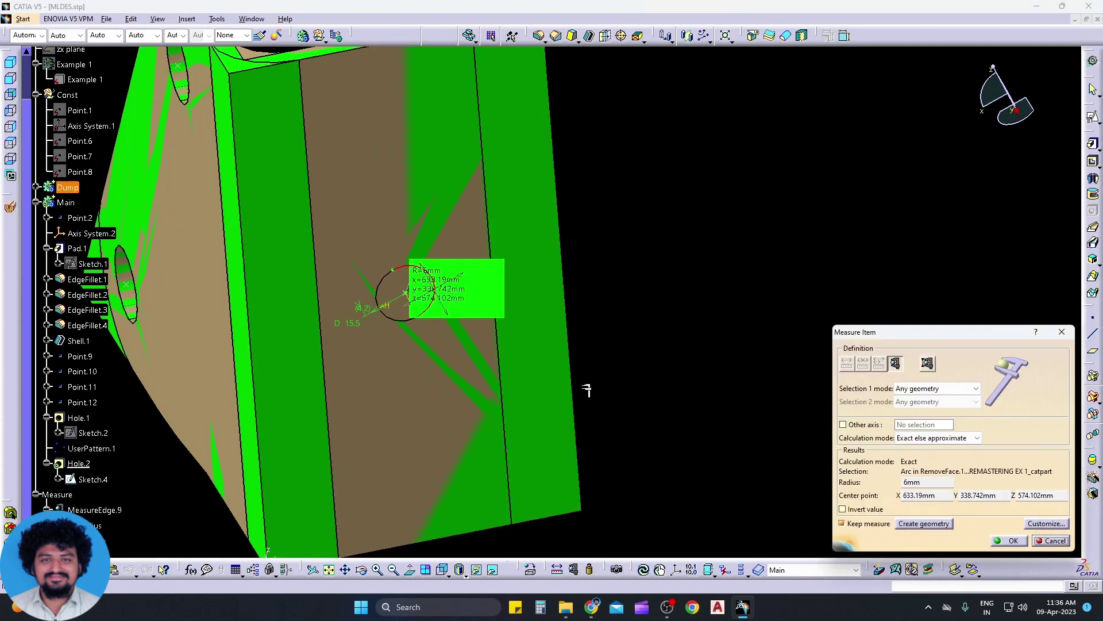
{"action": "left_click", "coordinate": [1009, 541]}
{"action": "left_click", "coordinate": [600, 347]}
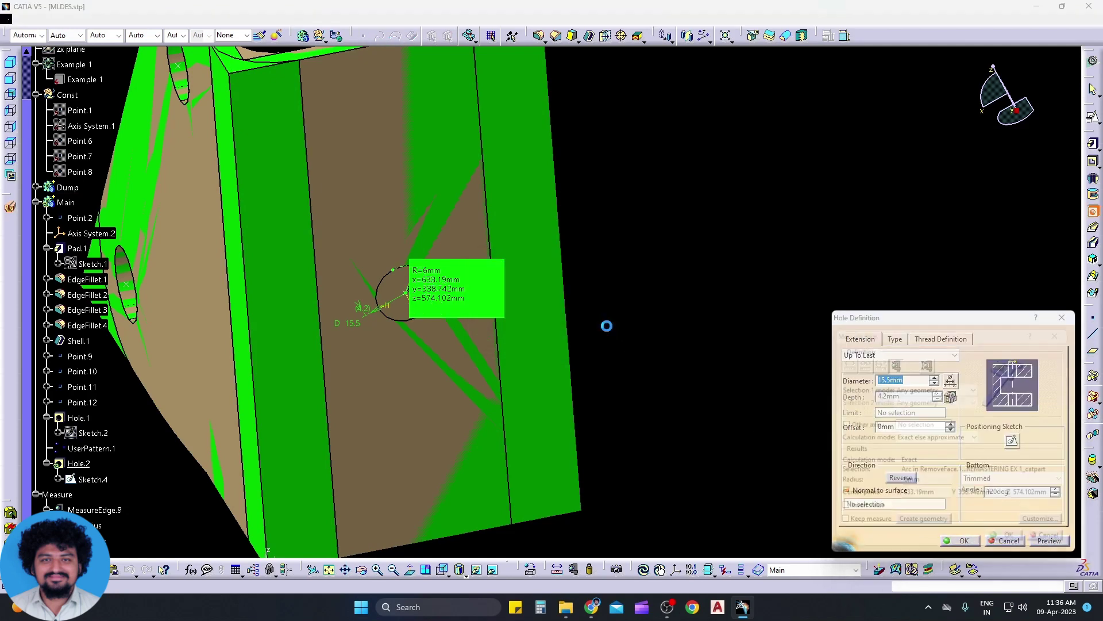
Step: Hide Dump, set the back wall hole's diameter to 6*2 with the Up To Last extension, and create it
{"action": "right_click", "coordinate": [64, 187]}
{"action": "left_click", "coordinate": [91, 223]}
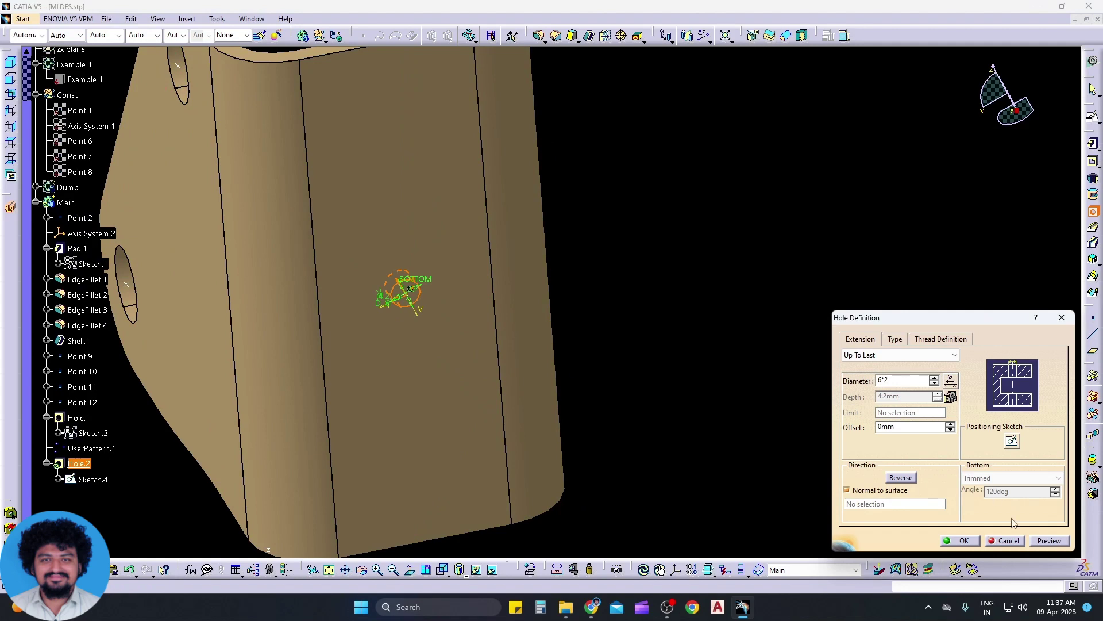
{"action": "scroll", "coordinate": [781, 357], "scroll_direction": "down", "scroll_amount": 3}
{"action": "left_click", "coordinate": [959, 541]}
{"action": "middle_click_drag", "start_coordinate": [747, 379], "coordinate": [575, 299]}
{"action": "left_click", "coordinate": [11, 63]}
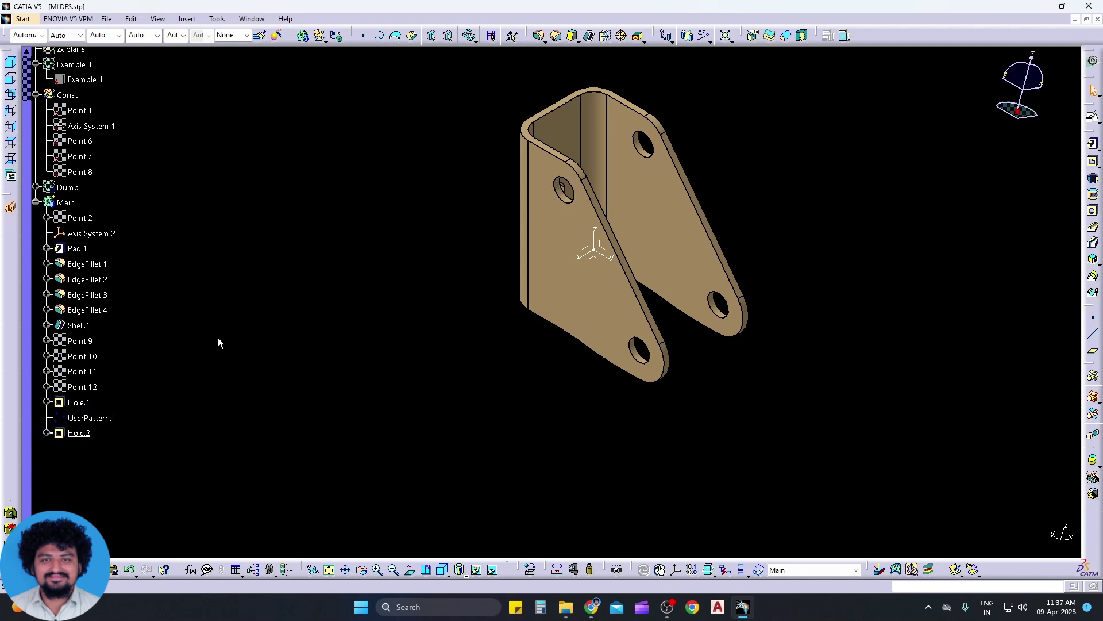
Step: Collapse the Const and Example 1 branches of the tree and show Example 1 over the finished Main body
{"action": "middle_click_drag", "start_coordinate": [247, 313], "coordinate": [450, 374]}
{"action": "scroll", "coordinate": [77, 221], "scroll_direction": "up", "scroll_amount": 3}
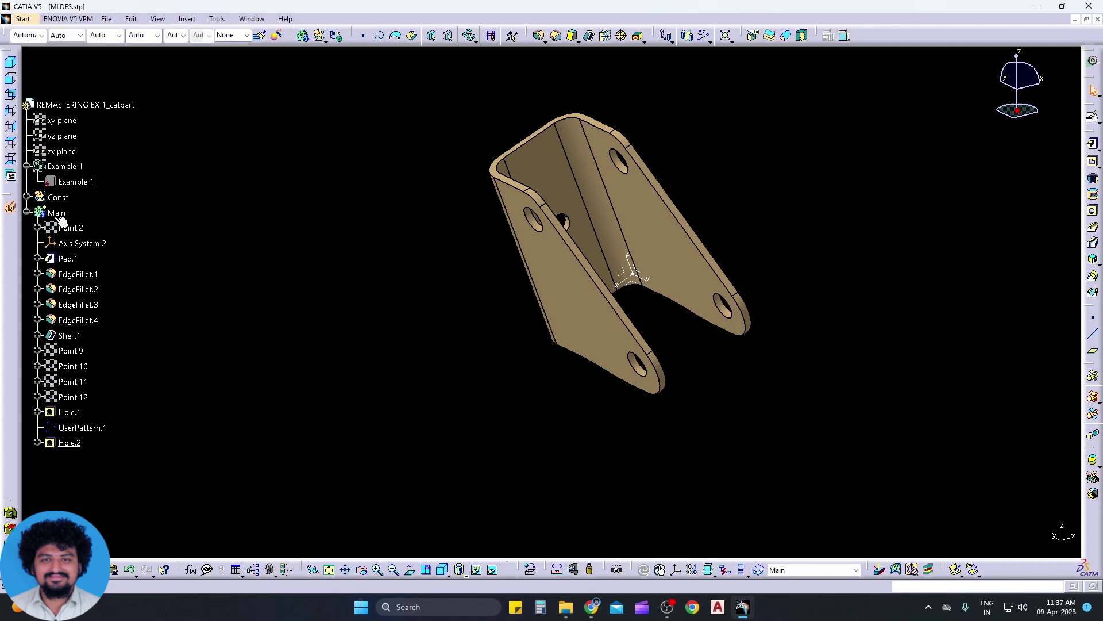
{"action": "left_click", "coordinate": [73, 183]}
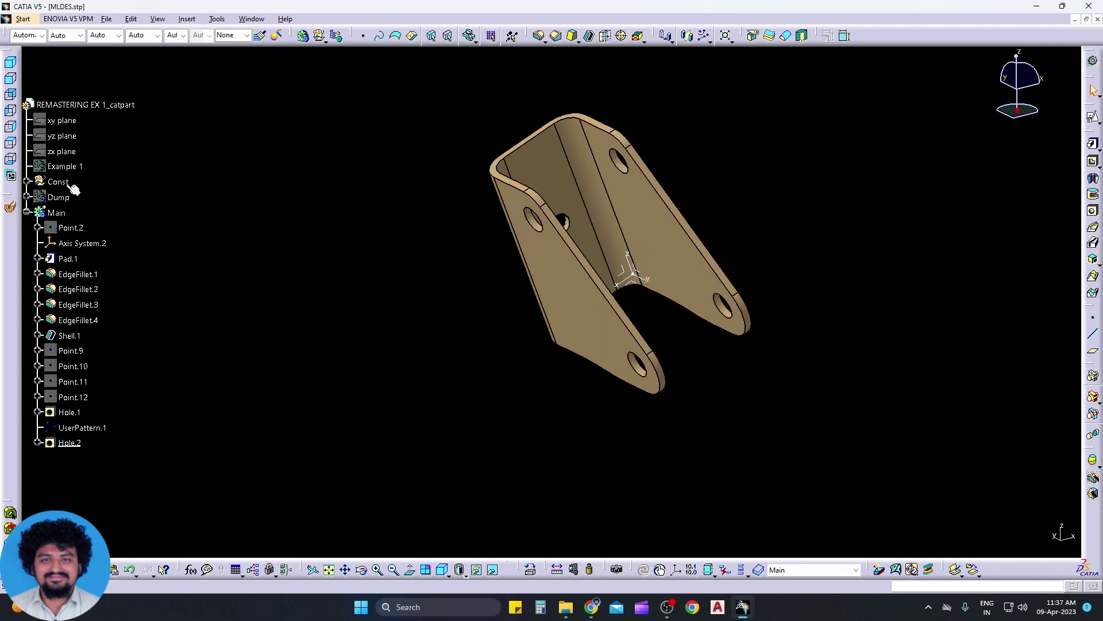
{"action": "left_click", "coordinate": [26, 166]}
{"action": "right_click", "coordinate": [80, 166]}
{"action": "left_click", "coordinate": [109, 202]}
Step: Compare Main with the overlaid Example 1 from the front, back, left, right, top and bottom views
{"action": "middle_click_drag", "start_coordinate": [299, 270], "coordinate": [505, 285]}
{"action": "left_click", "coordinate": [10, 79]}
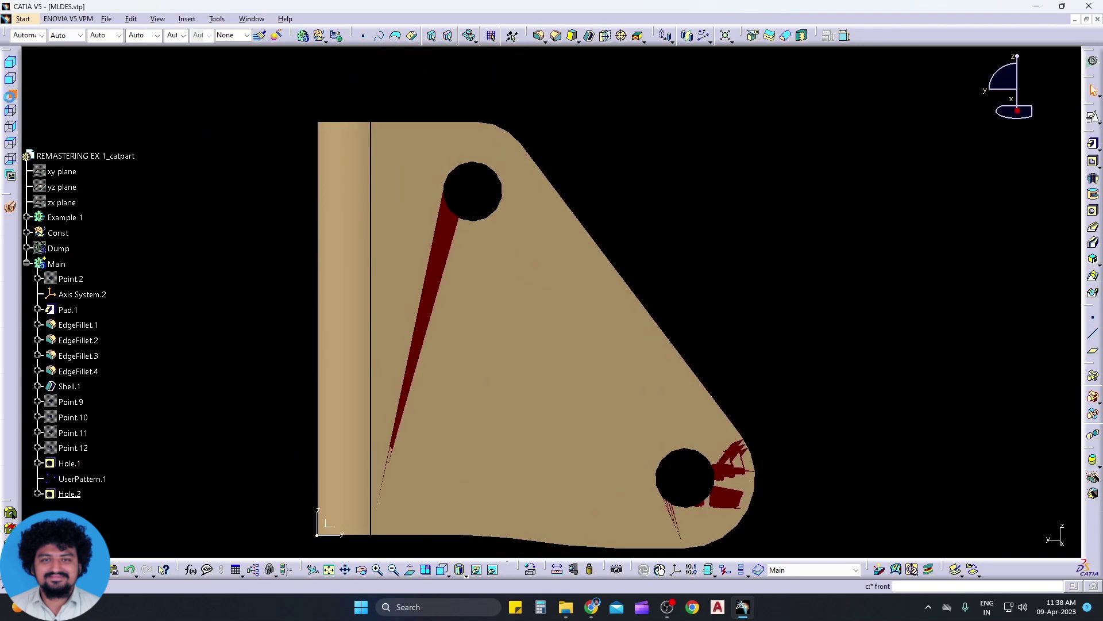
{"action": "left_click", "coordinate": [11, 95]}
{"action": "left_click", "coordinate": [10, 112]}
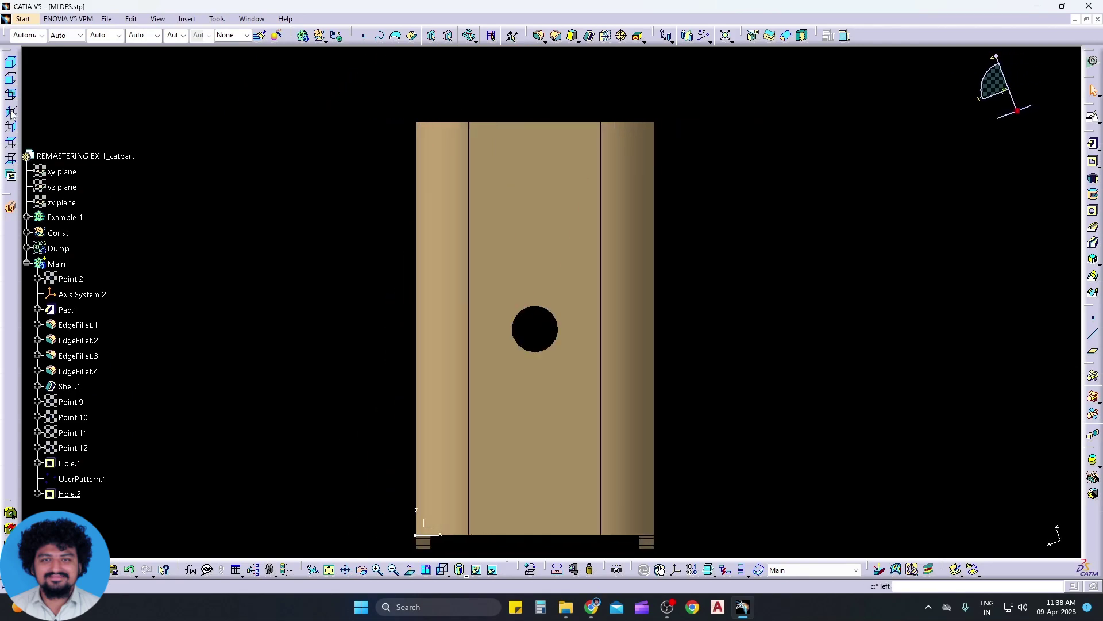
{"action": "left_click", "coordinate": [11, 128]}
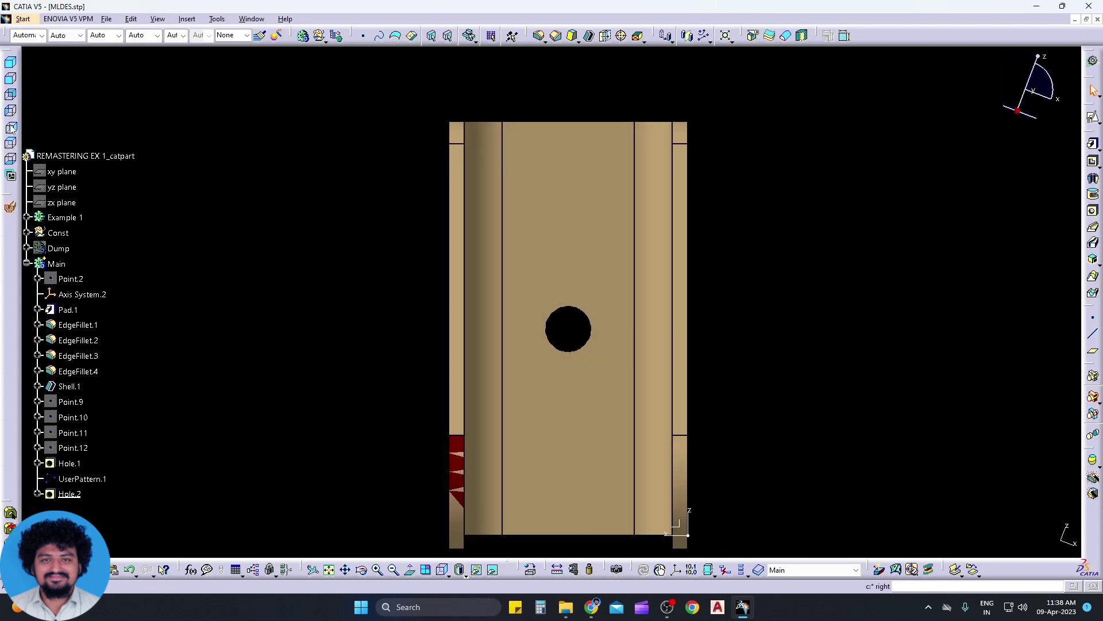
{"action": "left_click", "coordinate": [11, 144]}
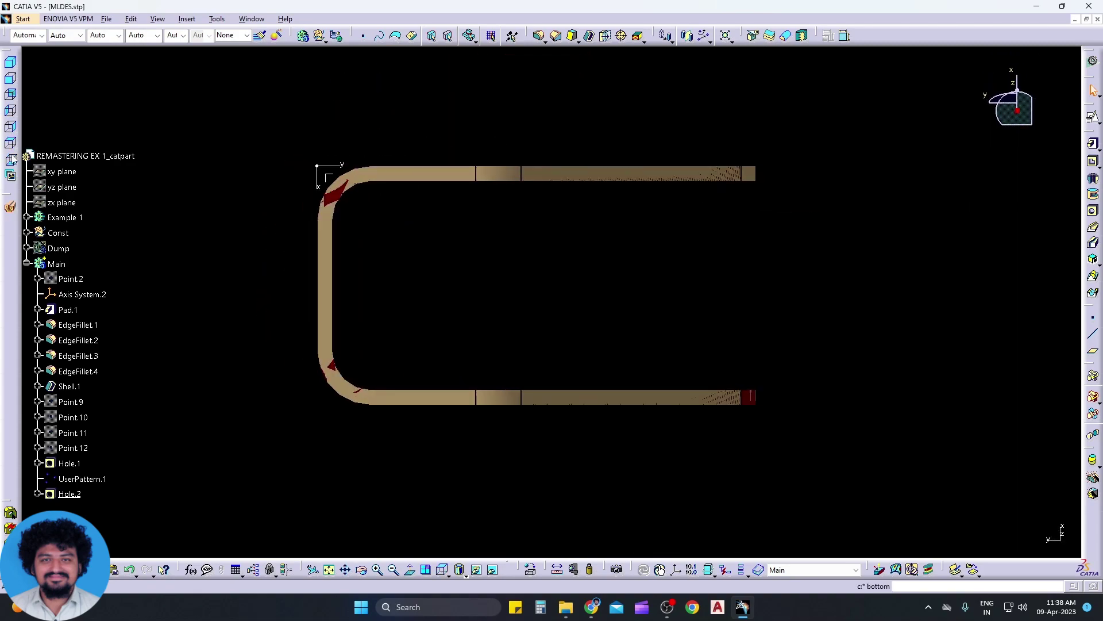
{"action": "left_click", "coordinate": [11, 161]}
{"action": "middle_click_drag", "start_coordinate": [247, 264], "coordinate": [463, 369]}
Step: Start saving the part as a CATPart and browse to a destination inside the PC Rco folder on the Study (G:) drive
{"action": "key", "text": "ctrl+s"}
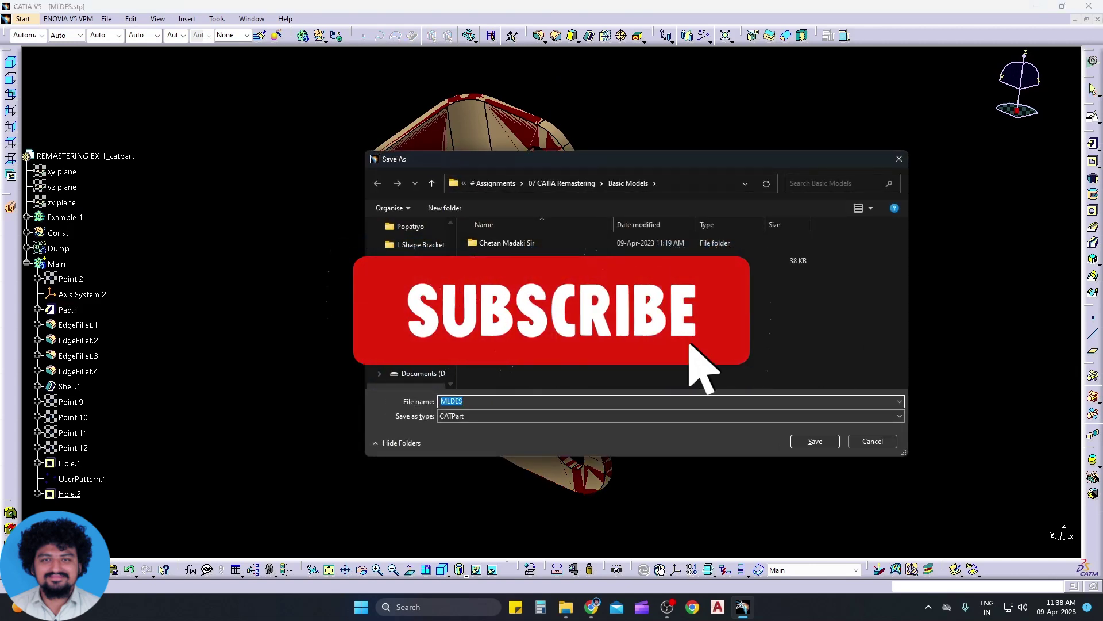
{"action": "left_click", "coordinate": [574, 185]}
{"action": "left_click", "coordinate": [572, 184]}
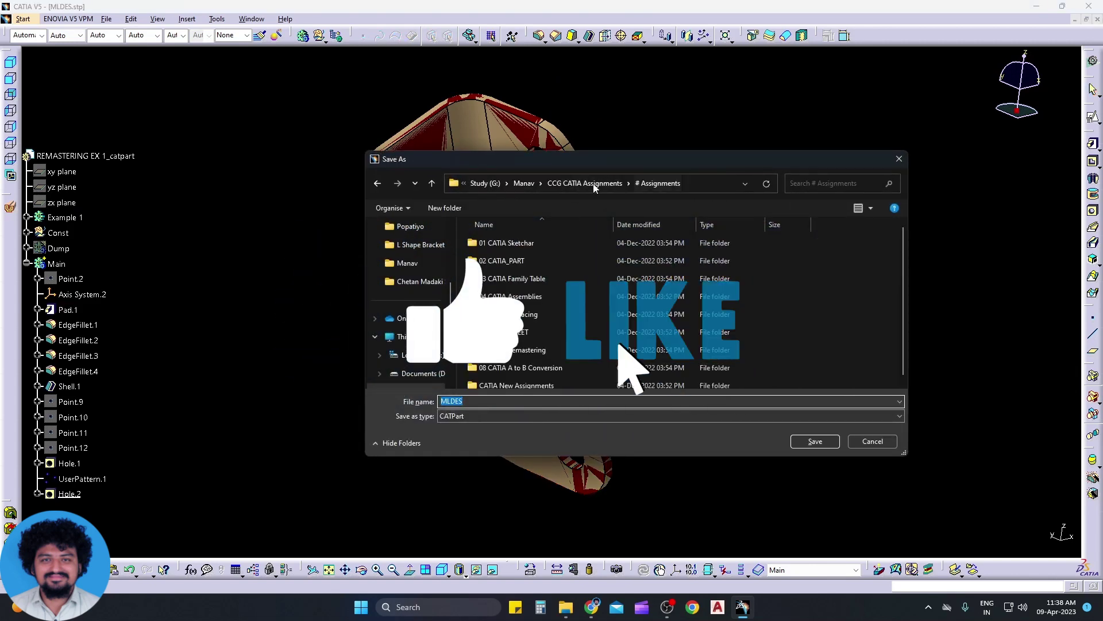
{"action": "left_click", "coordinate": [533, 182]}
{"action": "double_click", "coordinate": [569, 256]}
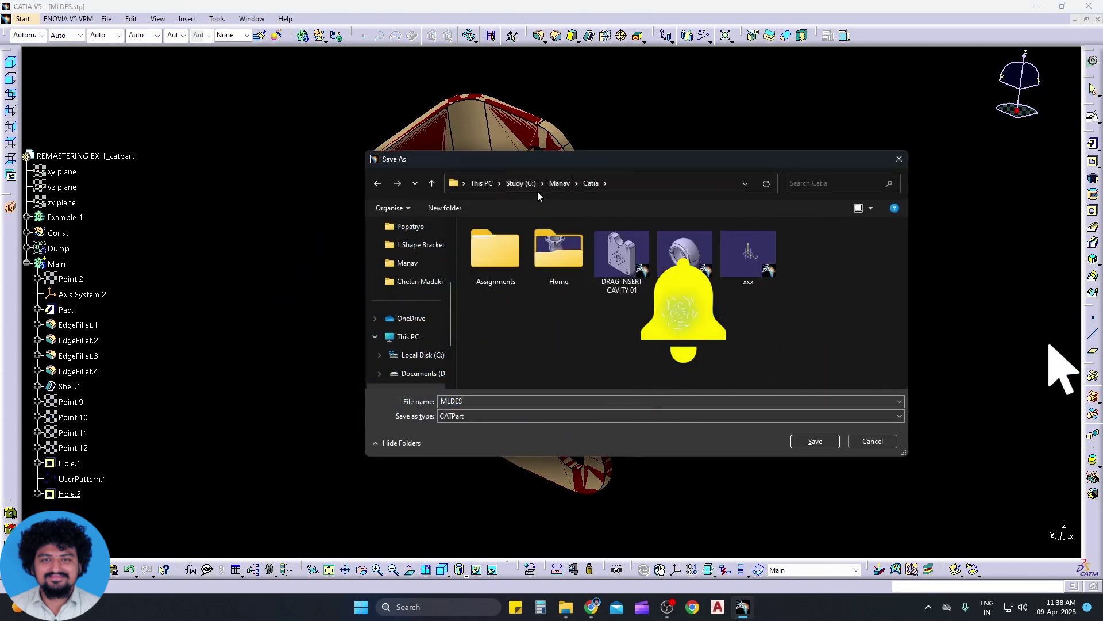
{"action": "left_click", "coordinate": [558, 183]}
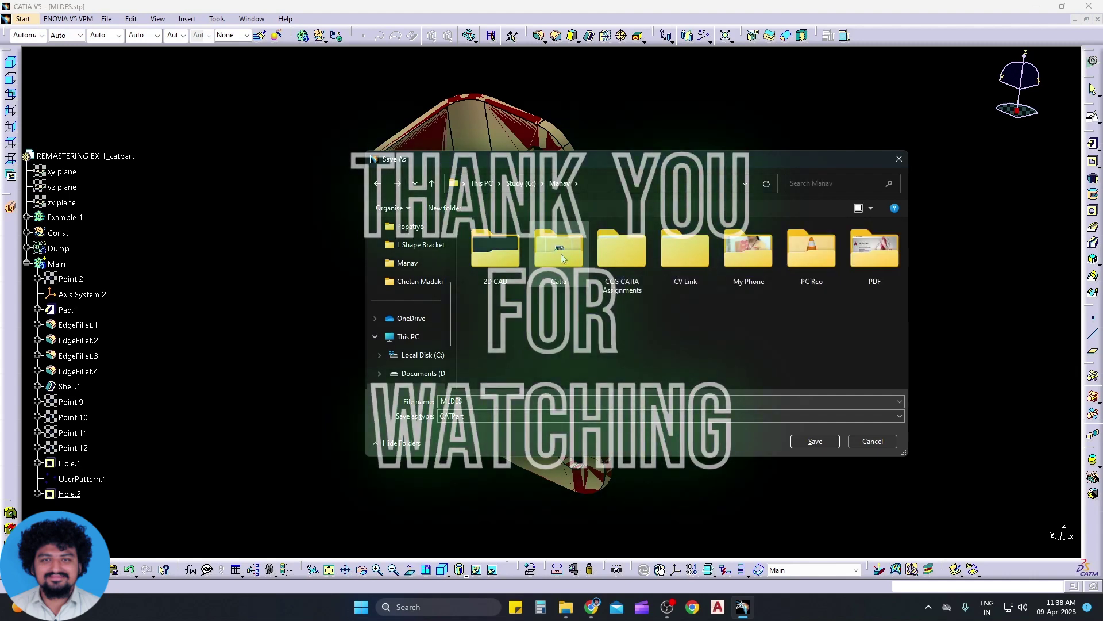
{"action": "double_click", "coordinate": [811, 250]}
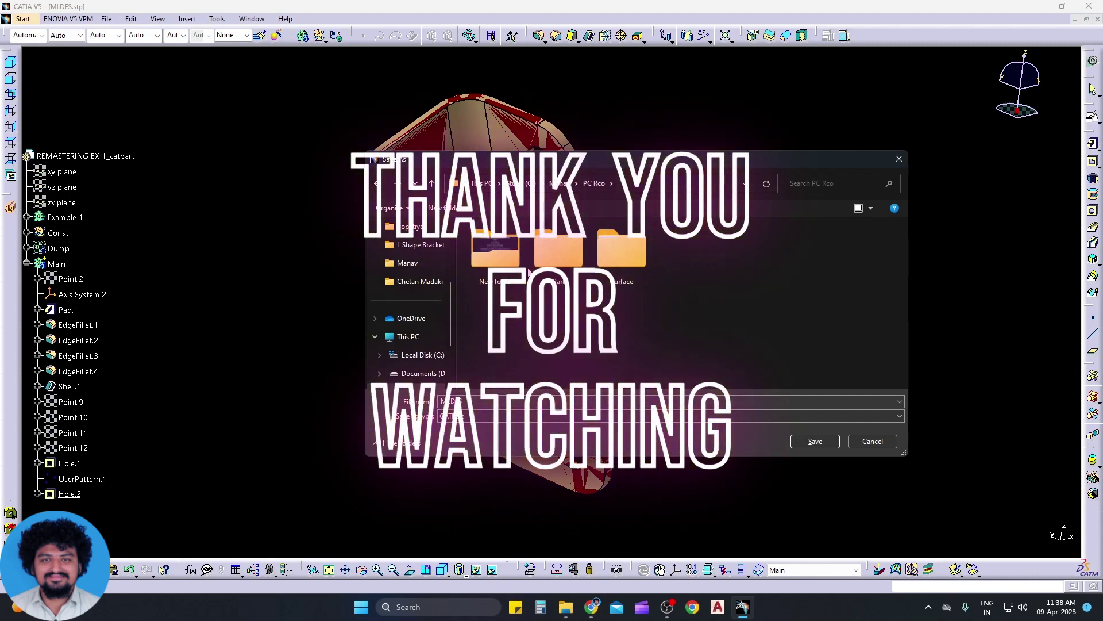
{"action": "double_click", "coordinate": [563, 262]}
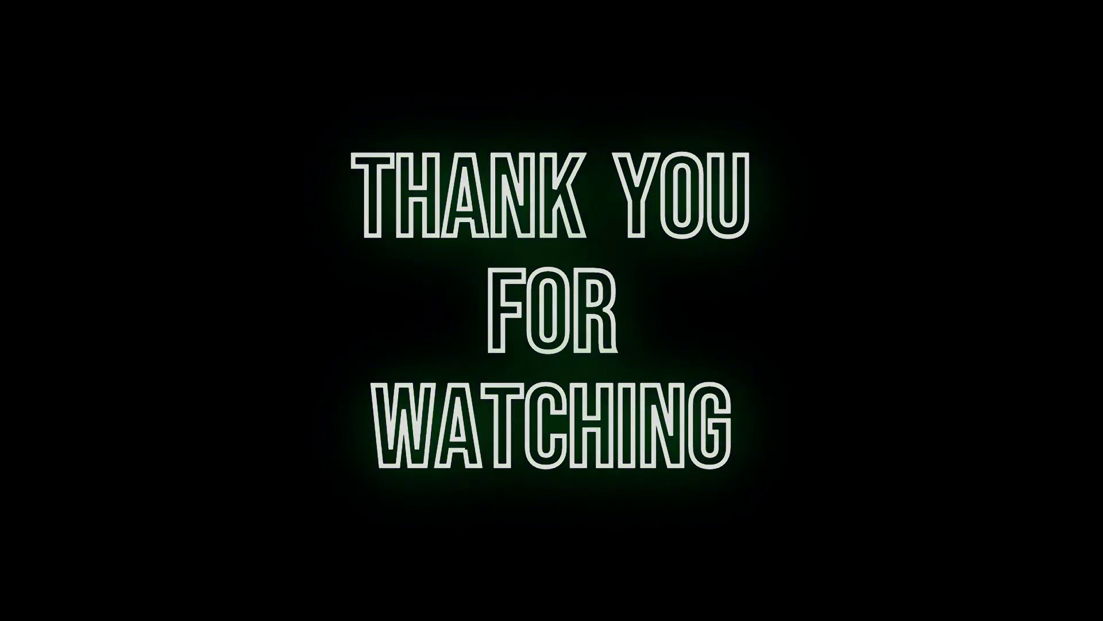